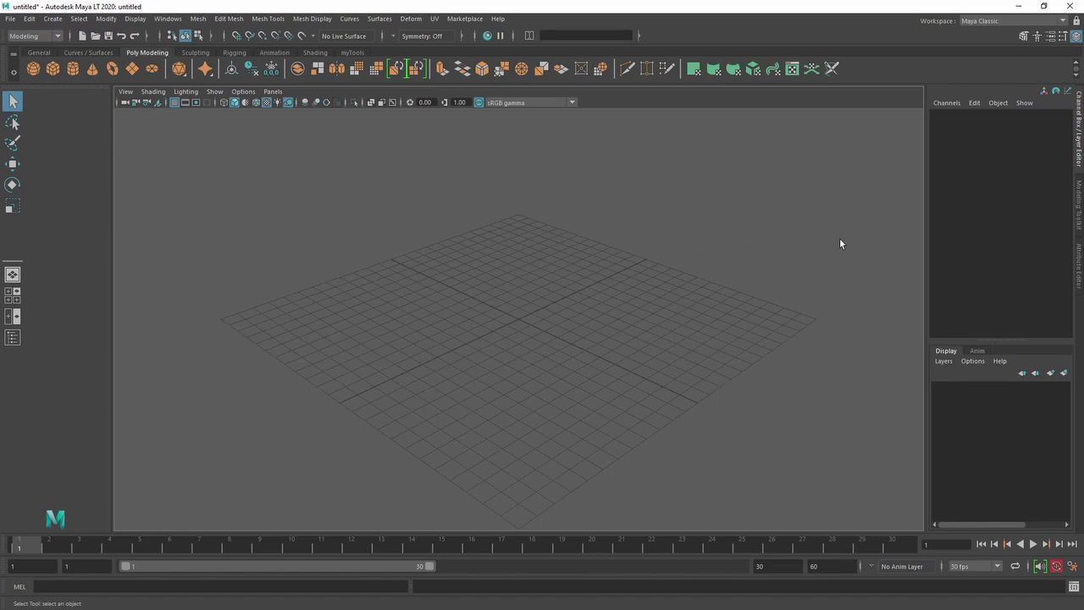
Hide the Help Line, Tool Box, Shelf and Command Line through the hotbox menus.
{"action": "key", "text": "space"}
{"action": "left_click_drag", "start_coordinate": [842, 206], "coordinate": [847, 175]}
{"action": "key", "text": "space"}
{"action": "left_click_drag", "start_coordinate": [870, 249], "coordinate": [915, 235]}
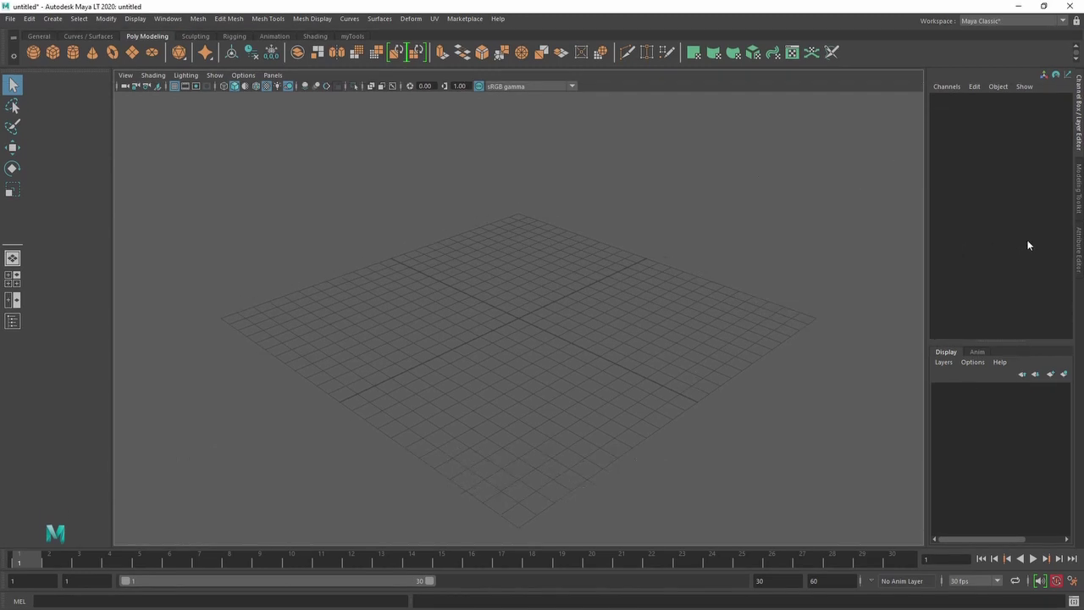
{"action": "key", "text": "space"}
{"action": "left_click_drag", "start_coordinate": [771, 238], "coordinate": [626, 466]}
{"action": "key", "text": "space"}
{"action": "key", "text": "space"}
{"action": "left_click_drag", "start_coordinate": [779, 218], "coordinate": [594, 268]}
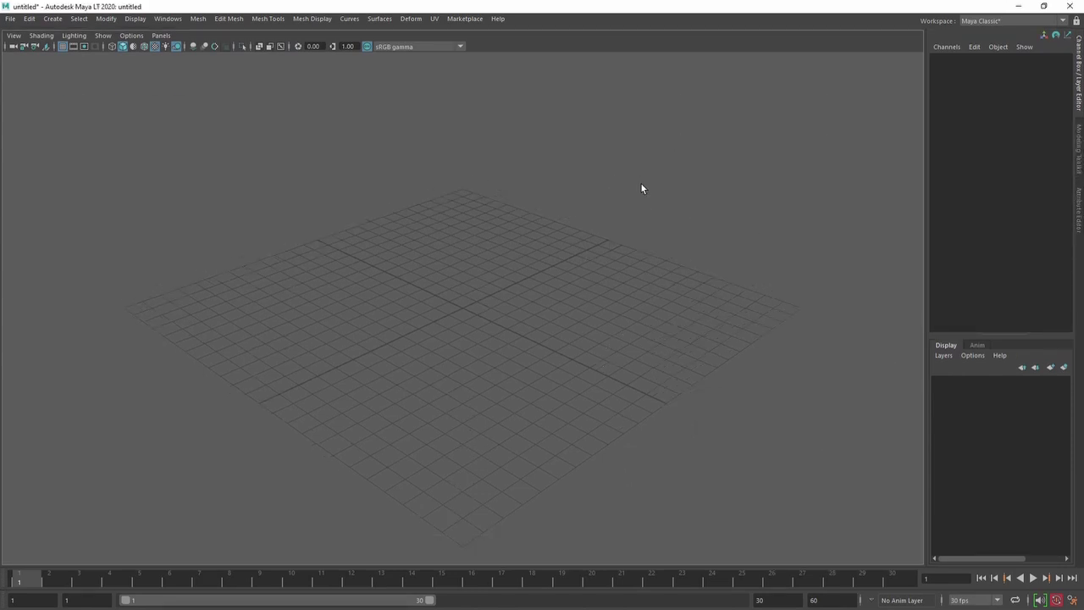
Open Carousel_v3.00 from Recent Files, discarding the unsaved untitled scene.
{"action": "key", "text": "space"}
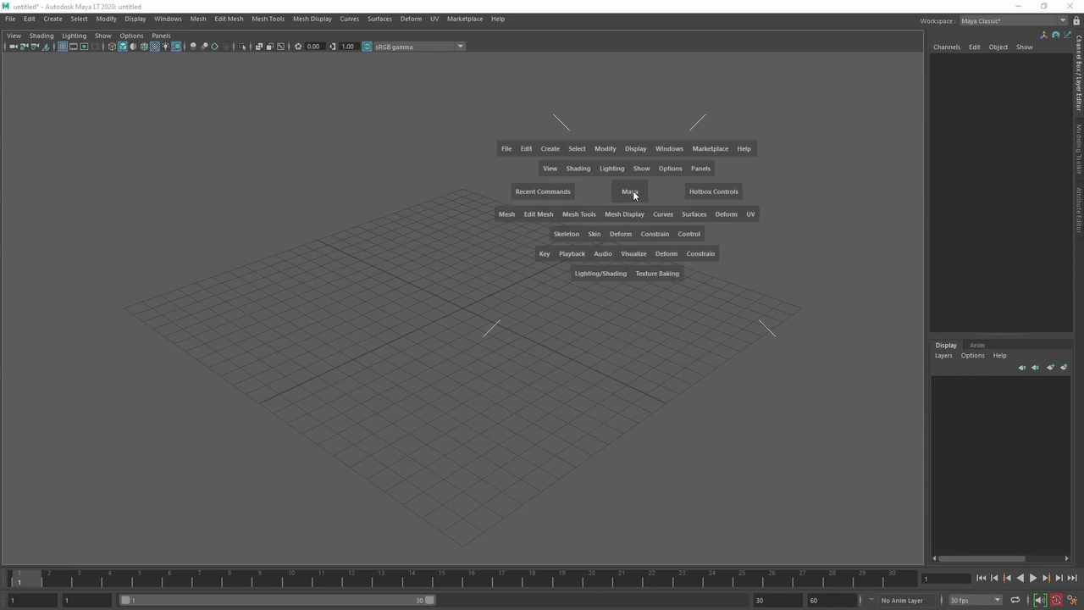
{"action": "left_click", "coordinate": [504, 150]}
{"action": "mouse_move", "coordinate": [581, 408]}
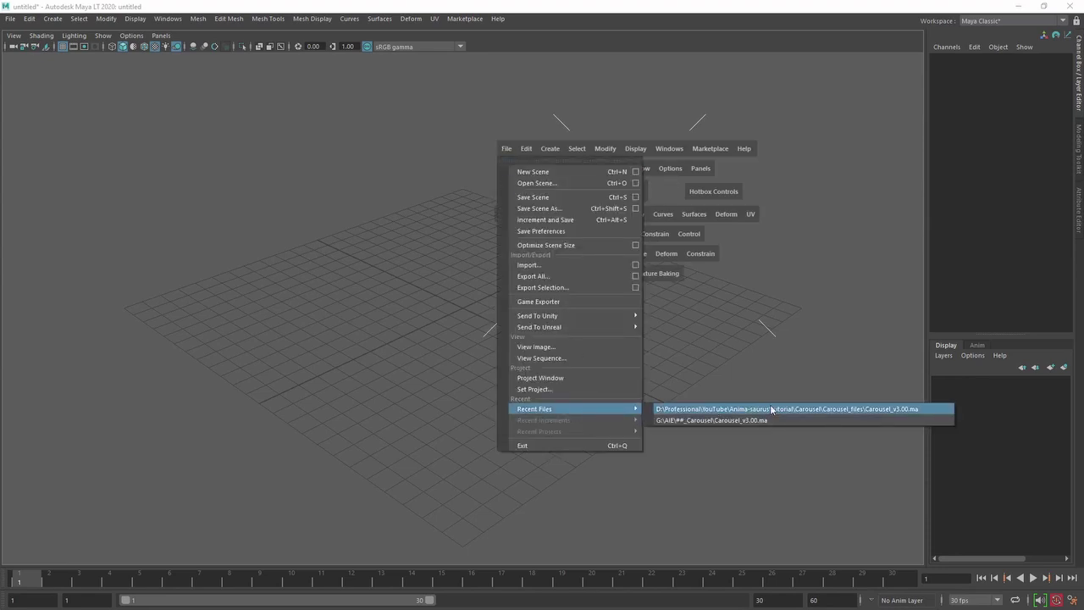
{"action": "left_click", "coordinate": [714, 412]}
{"action": "left_click", "coordinate": [555, 318]}
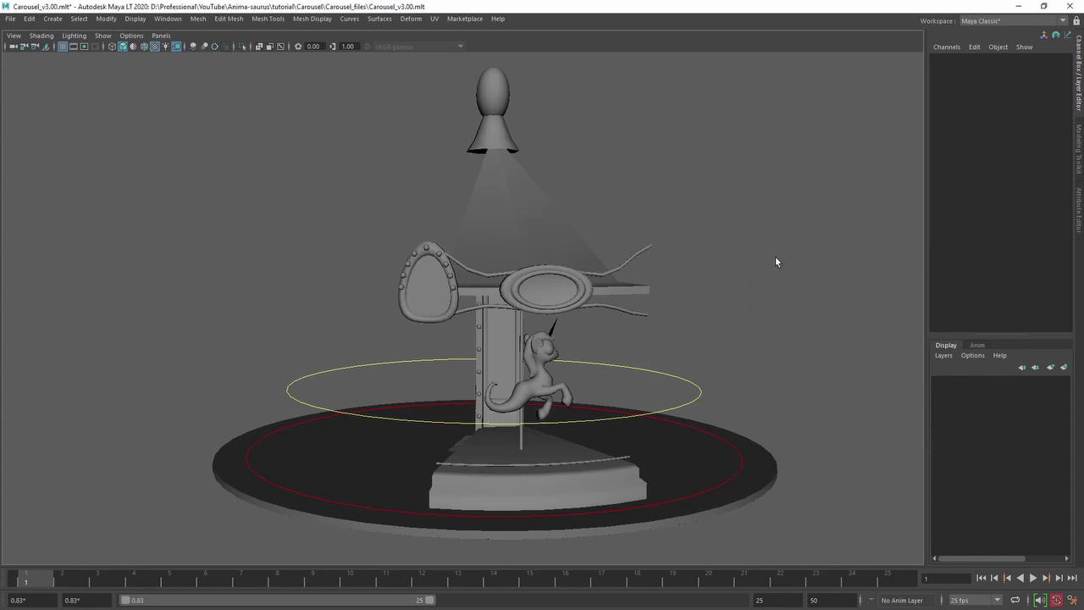
Tumble, pan and dolly around the carousel to view it from several angles.
{"action": "left_click_drag", "start_coordinate": [725, 301], "coordinate": [670, 331], "text": "alt"}
{"action": "middle_click_drag", "start_coordinate": [670, 331], "coordinate": [645, 327], "text": "alt"}
{"action": "right_click_drag", "start_coordinate": [645, 327], "coordinate": [518, 366], "text": "alt"}
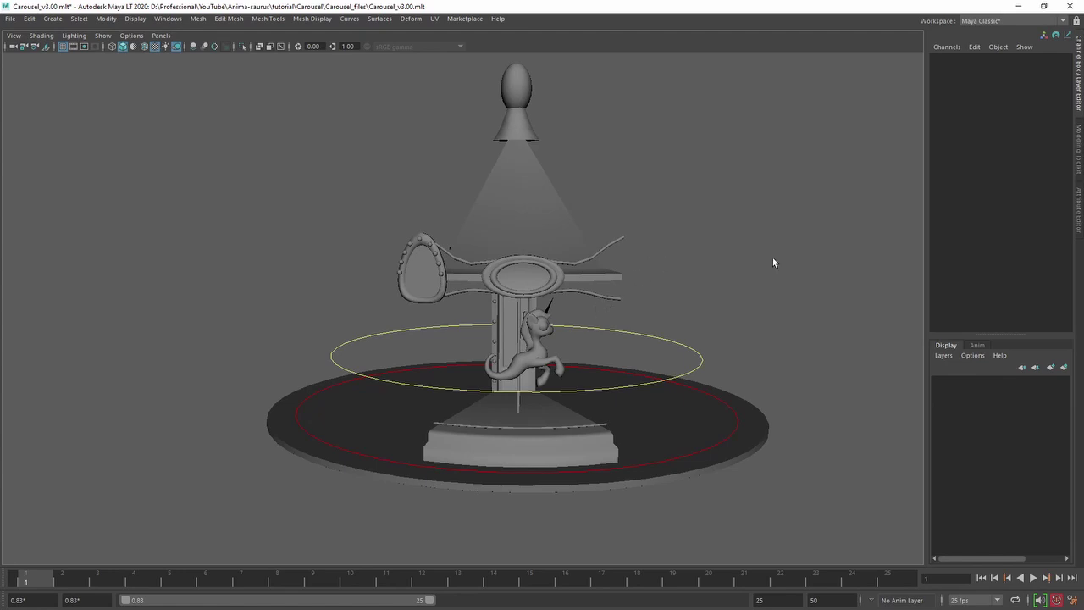
{"action": "left_click_drag", "start_coordinate": [551, 352], "coordinate": [592, 338], "text": "alt"}
{"action": "middle_click_drag", "start_coordinate": [822, 251], "coordinate": [637, 310], "text": "alt"}
{"action": "left_click_drag", "start_coordinate": [637, 310], "coordinate": [646, 278], "text": "alt"}
{"action": "right_click_drag", "start_coordinate": [646, 278], "coordinate": [60, 406], "text": "alt"}
{"action": "left_click_drag", "start_coordinate": [593, 364], "coordinate": [620, 318], "text": "alt"}
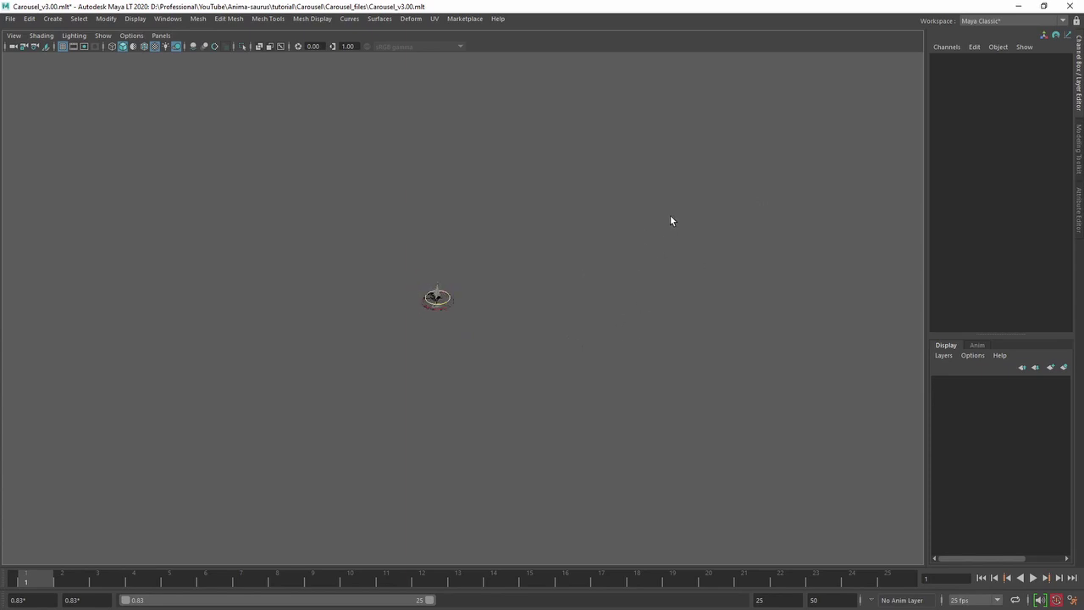
Frame the whole carousel, view it from a low side angle and select Horse_CTRL01.
{"action": "key", "text": "f"}
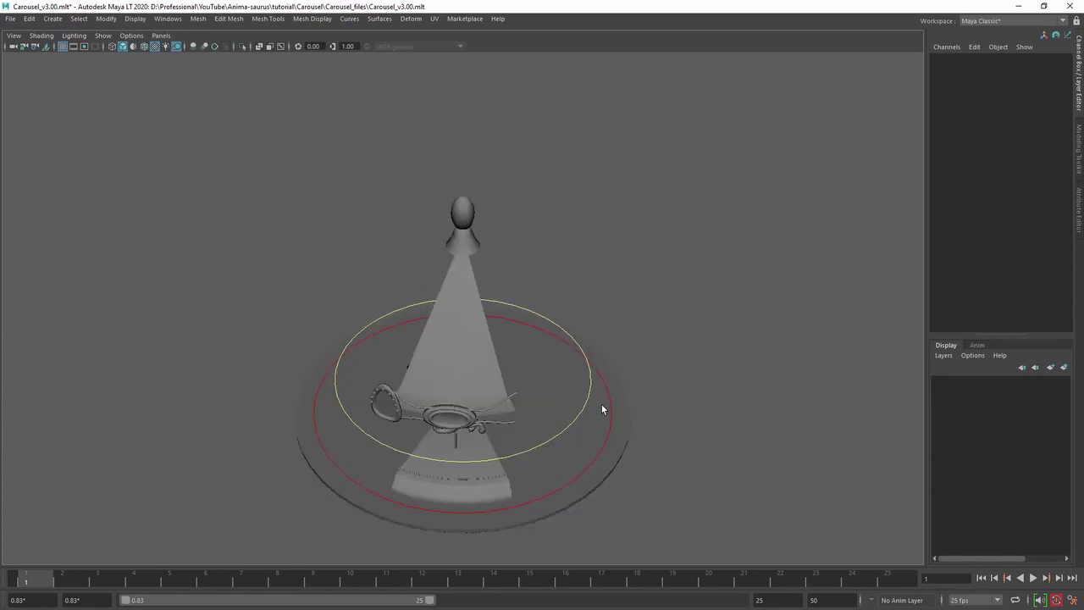
{"action": "mouse_move", "coordinate": [601, 435]}
{"action": "left_mouse_down", "text": "alt"}
{"action": "mouse_move", "coordinate": [573, 404]}
{"action": "mouse_move", "coordinate": [591, 417]}
{"action": "left_mouse_up", "text": "alt"}
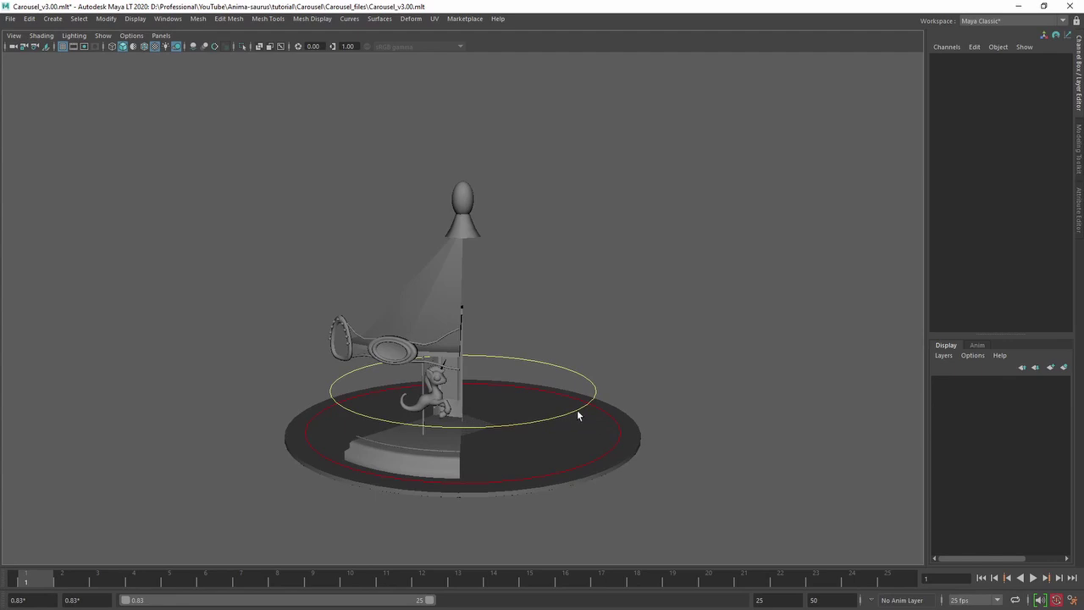
{"action": "left_click", "coordinate": [577, 410]}
{"action": "scroll", "coordinate": [633, 357], "scroll_direction": "up", "scroll_amount": 3}
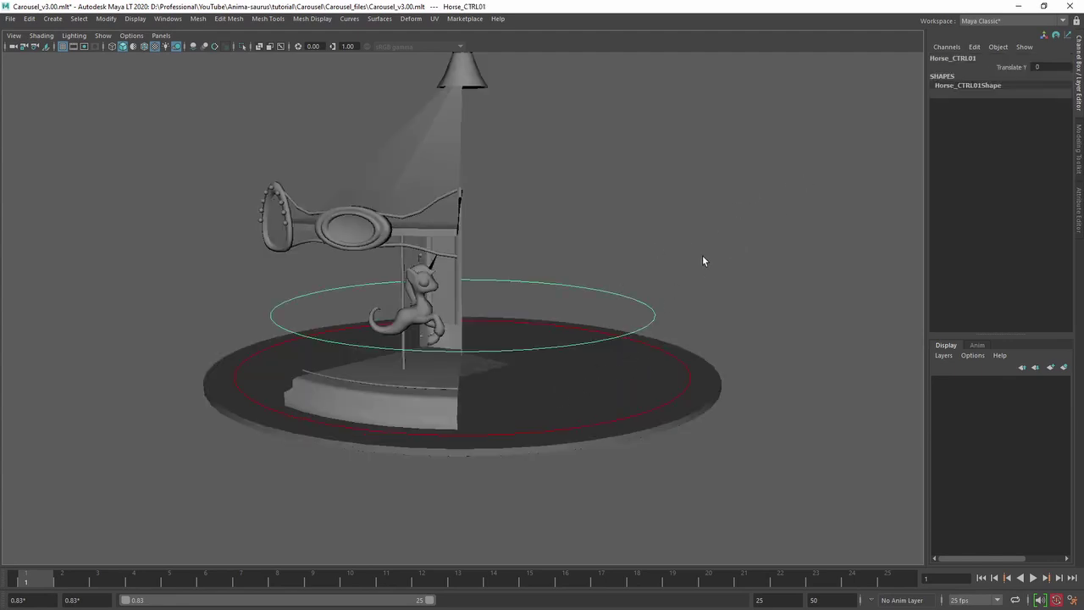
{"action": "scroll", "coordinate": [720, 265], "scroll_direction": "down", "scroll_amount": 4}
{"action": "middle_click_drag", "start_coordinate": [479, 333], "coordinate": [327, 343], "text": "alt"}
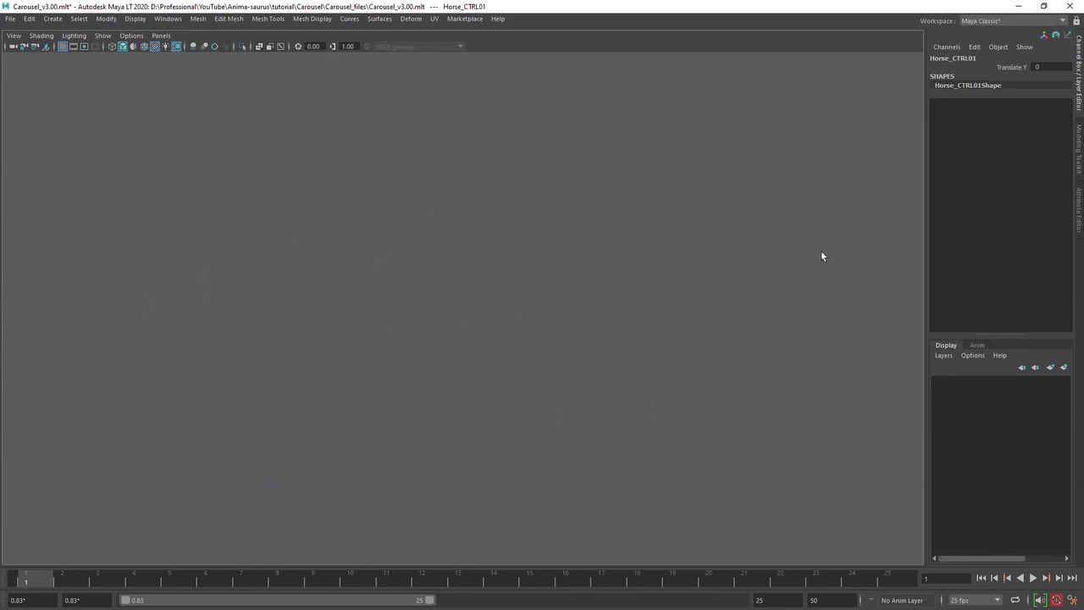
Select Base_CTRL and frame the carousel around it in the viewport.
{"action": "left_click", "coordinate": [614, 217]}
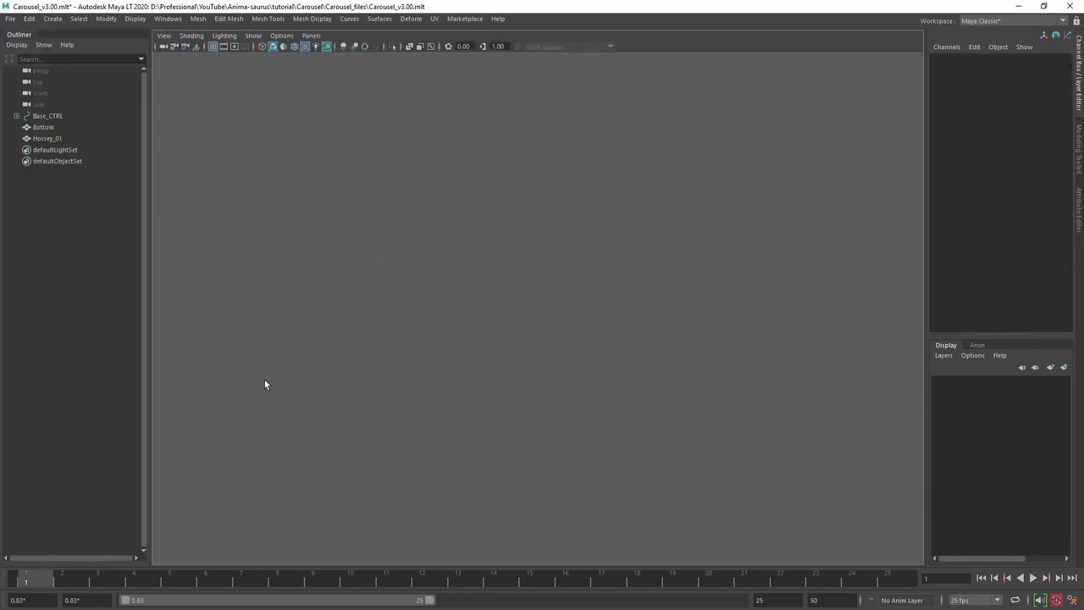
{"action": "left_click", "coordinate": [44, 116]}
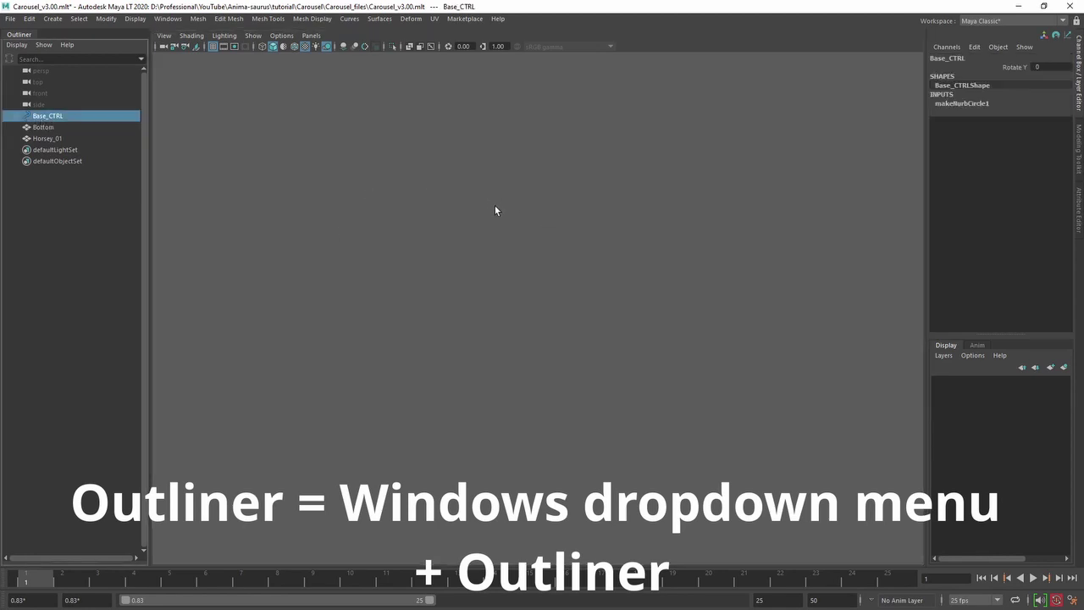
{"action": "key", "text": "f"}
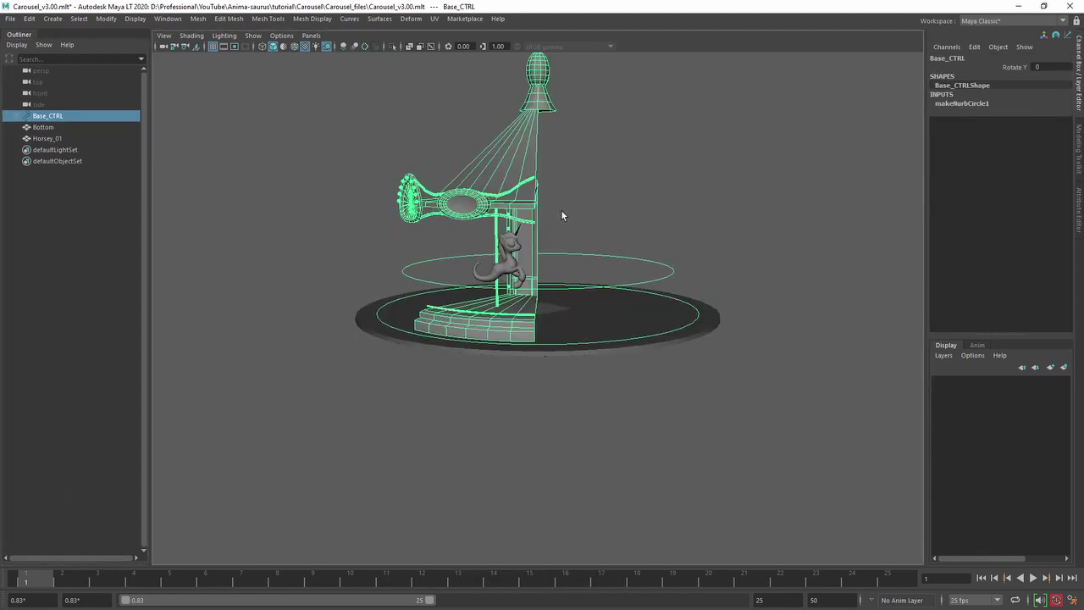
{"action": "left_click_drag", "start_coordinate": [562, 215], "coordinate": [583, 287], "text": "alt"}
{"action": "left_click", "coordinate": [645, 304]}
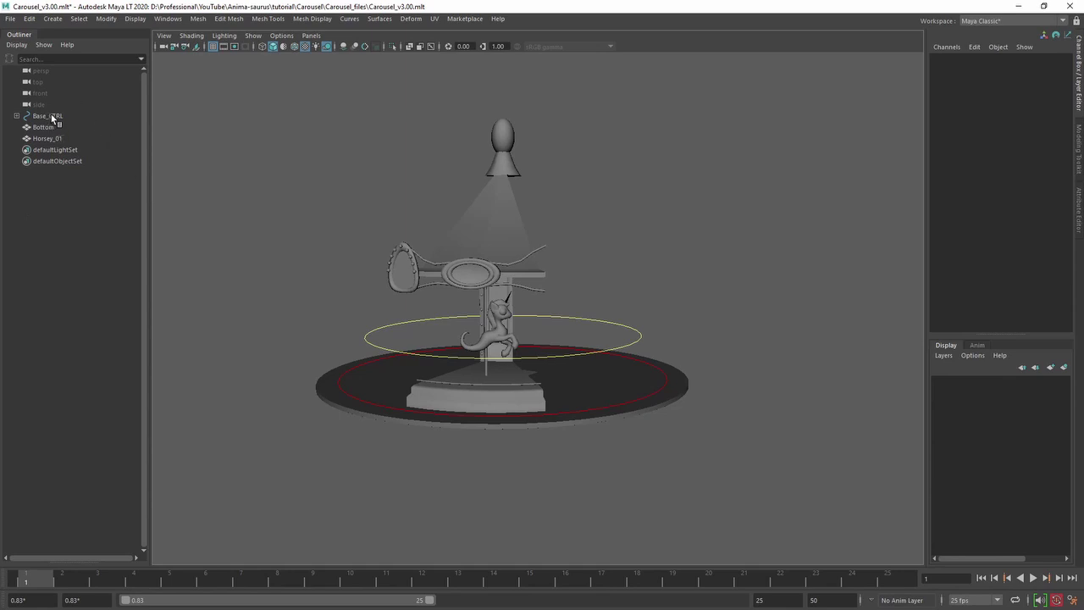
Expand Base_CTRL, inspect Horse_CTRL01/02, Top, Piece01, Bottom and Horsey_01, and end playback at 50.
{"action": "left_click", "coordinate": [17, 116]}
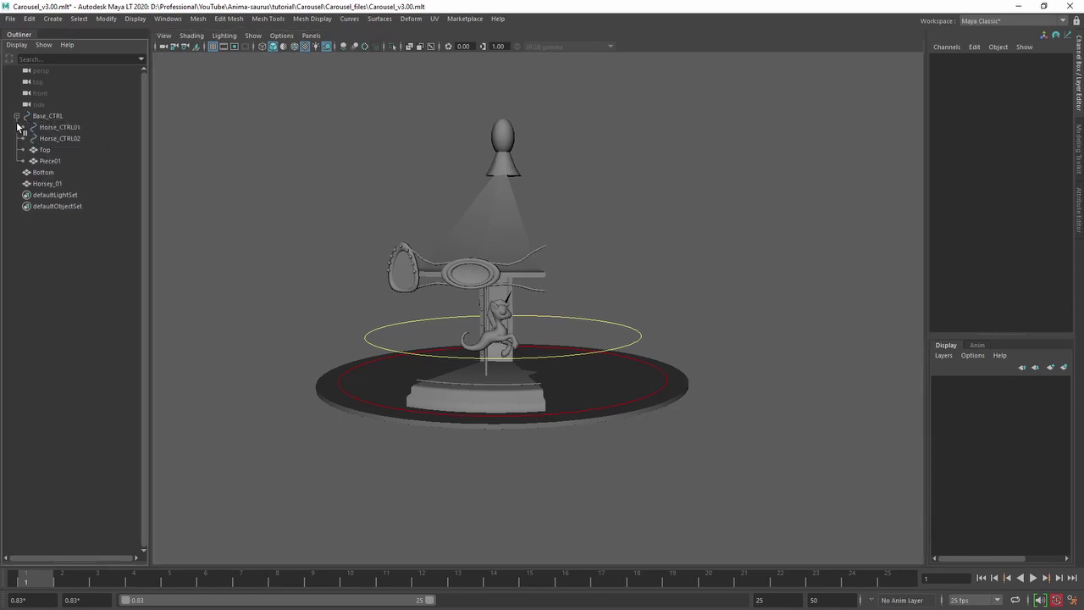
{"action": "left_click", "coordinate": [66, 129]}
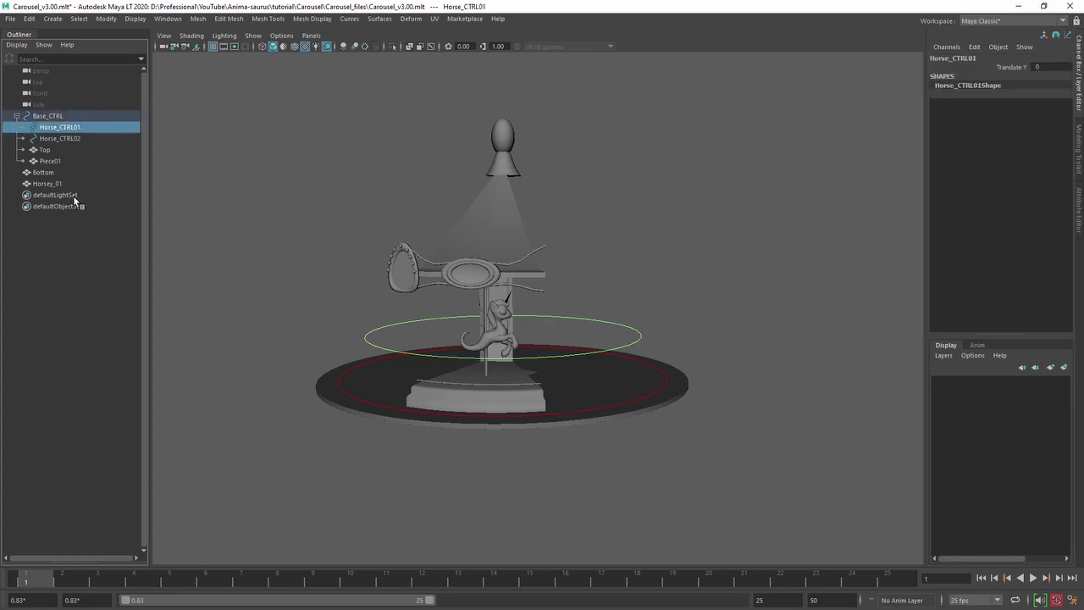
{"action": "left_click", "coordinate": [83, 141]}
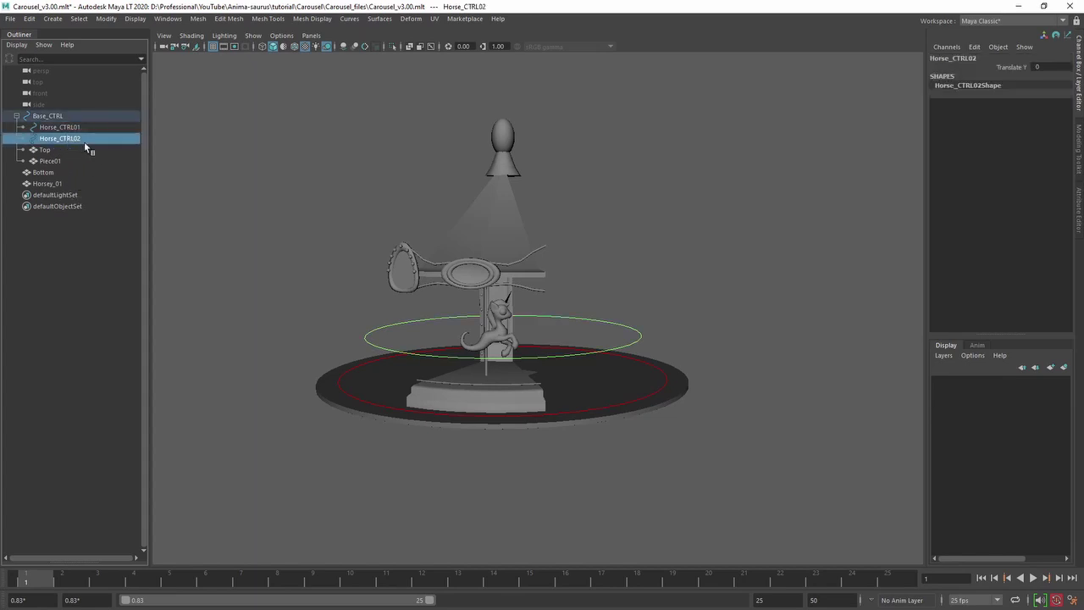
{"action": "left_click", "coordinate": [47, 151]}
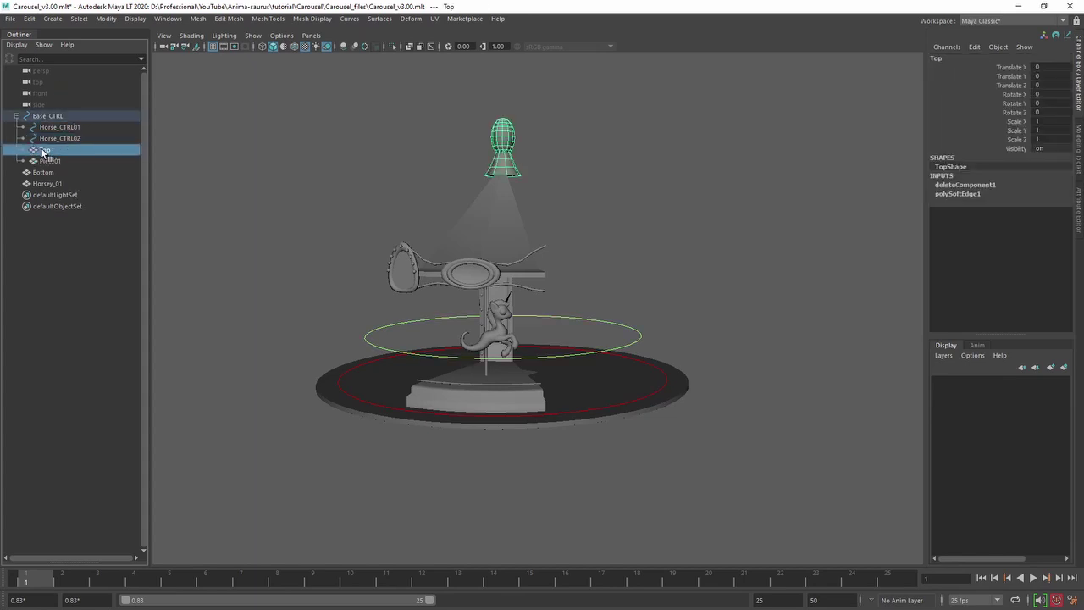
{"action": "left_click", "coordinate": [53, 161]}
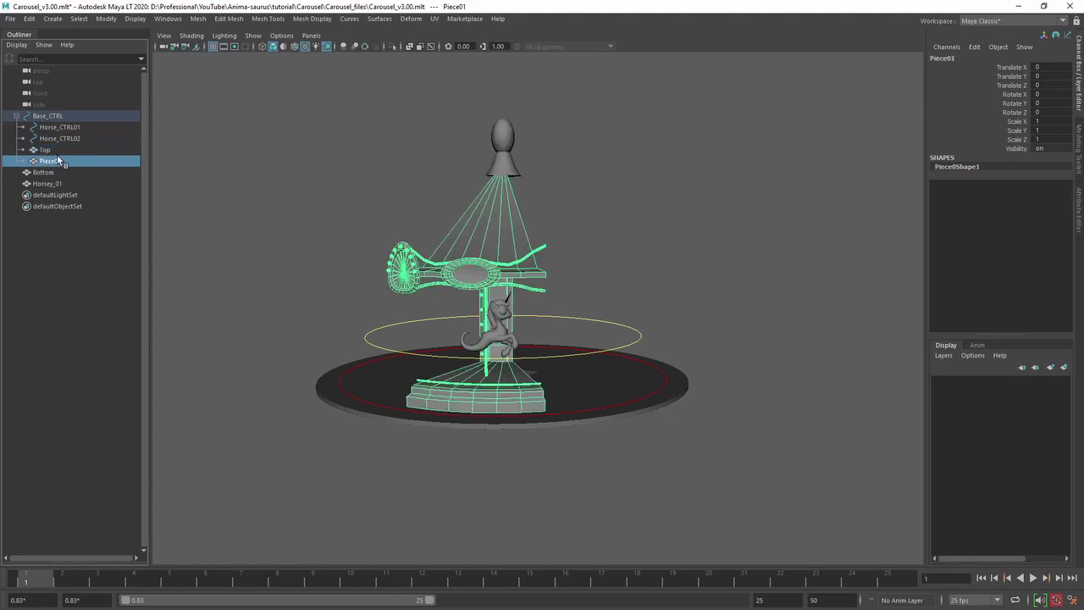
{"action": "left_click", "coordinate": [47, 173]}
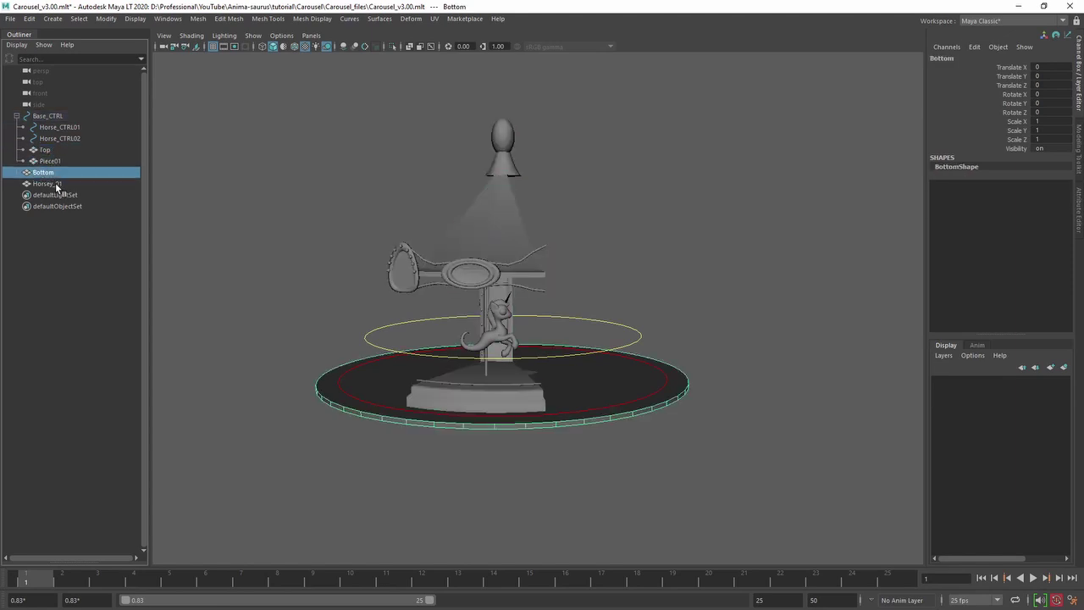
{"action": "left_click", "coordinate": [53, 184]}
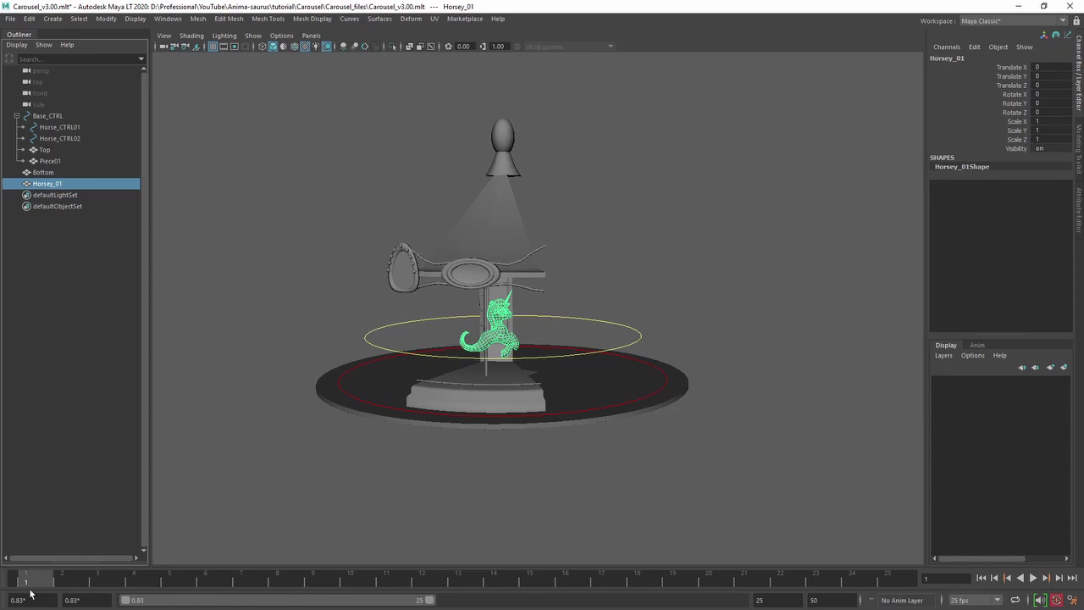
{"action": "double_click", "coordinate": [127, 599]}
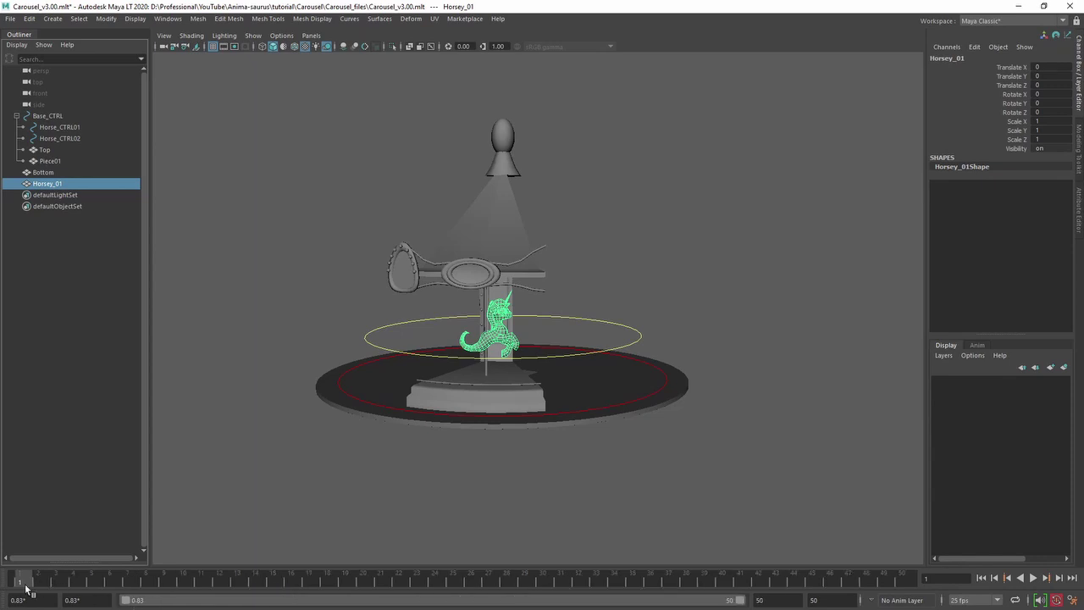
{"action": "left_click", "coordinate": [68, 338]}
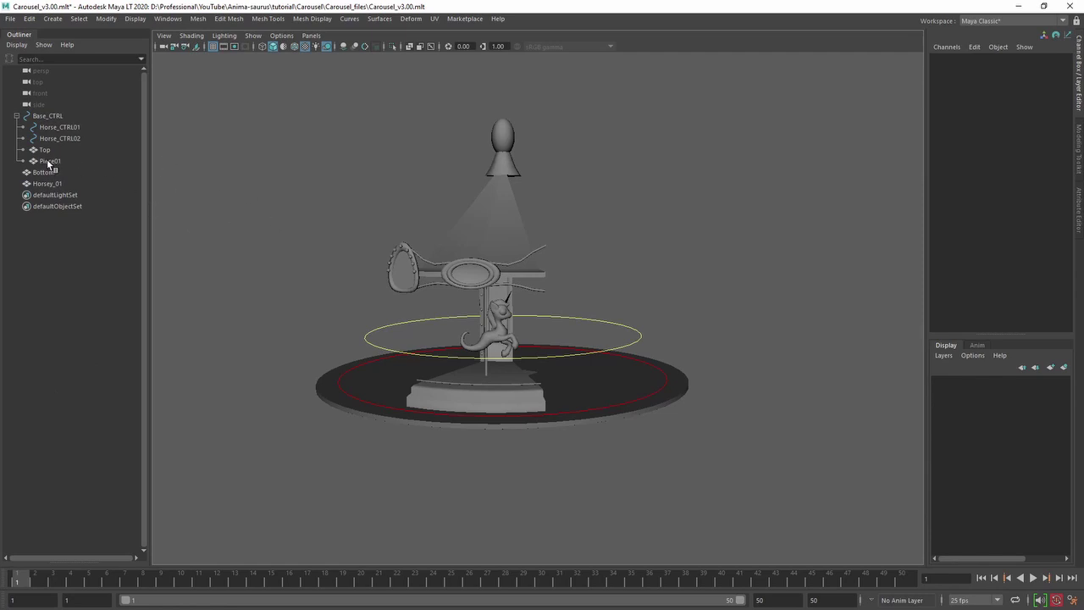
With Piece01 selected, open Duplicate Special Options and reset them to defaults.
{"action": "left_click", "coordinate": [48, 161]}
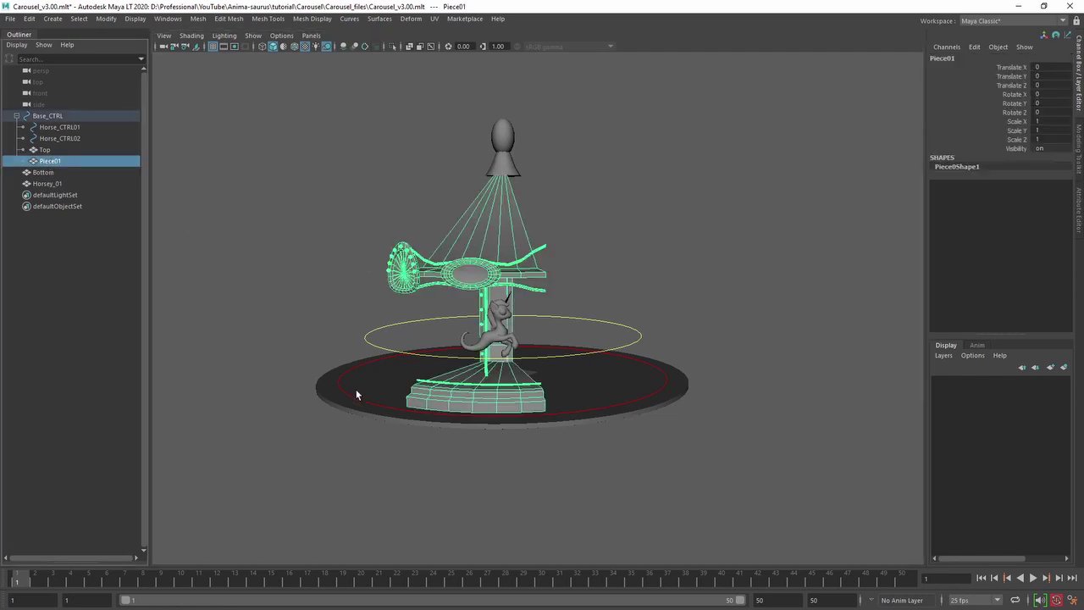
{"action": "left_click_drag", "start_coordinate": [590, 312], "coordinate": [503, 312], "text": "alt"}
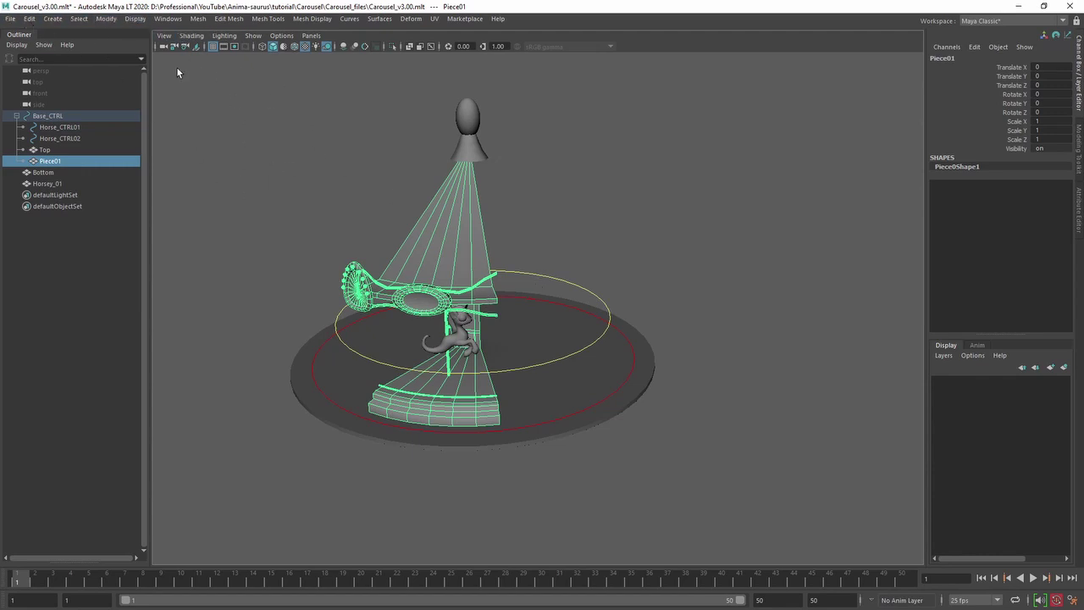
{"action": "key", "text": "space"}
{"action": "left_click", "coordinate": [244, 111]}
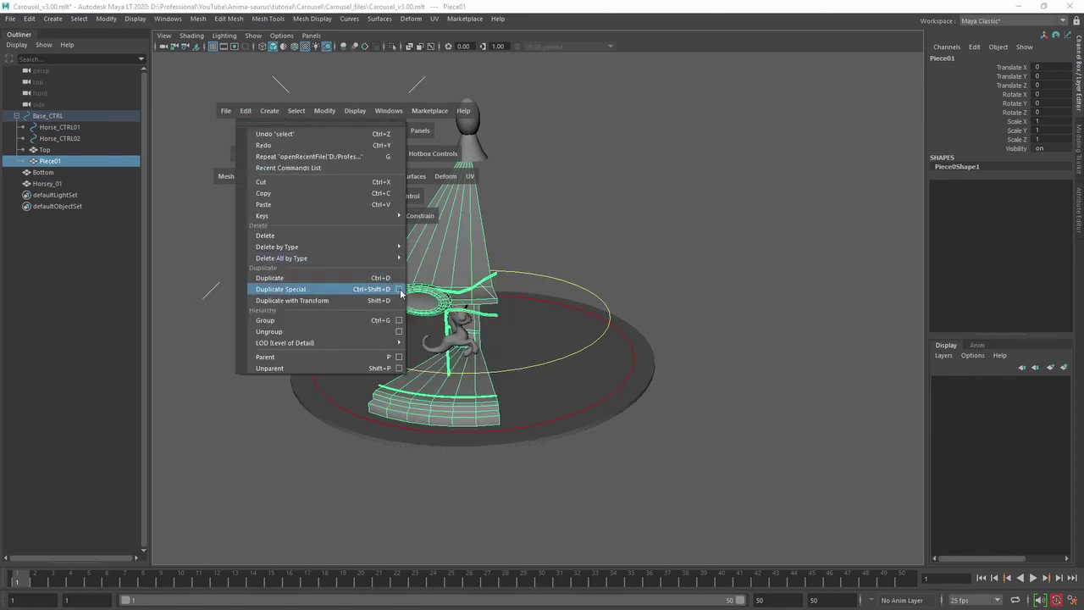
{"action": "left_click", "coordinate": [401, 292]}
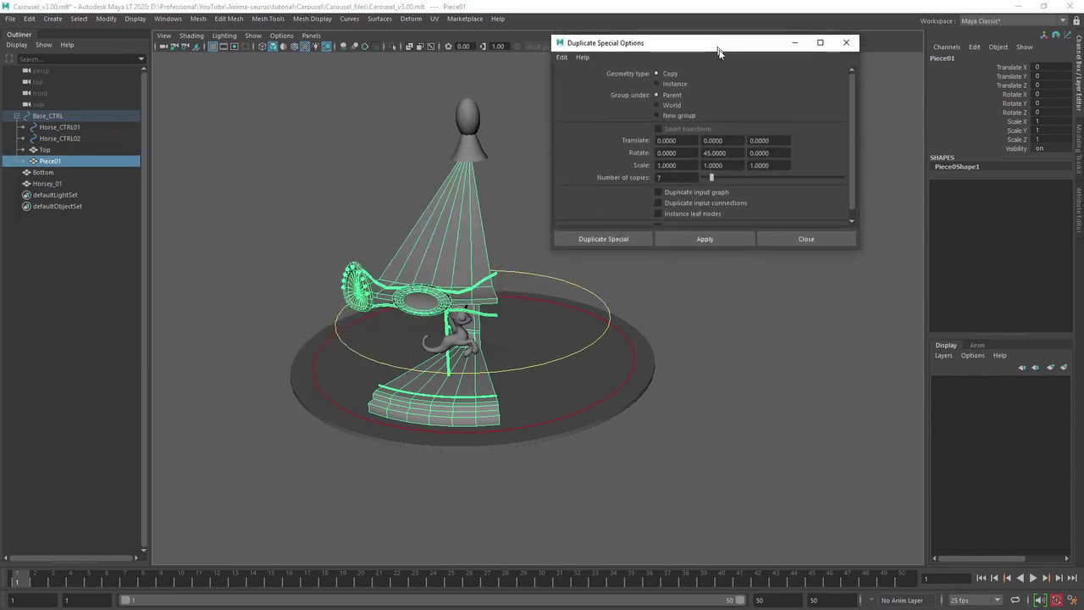
{"action": "left_click_drag", "start_coordinate": [720, 48], "coordinate": [761, 77]}
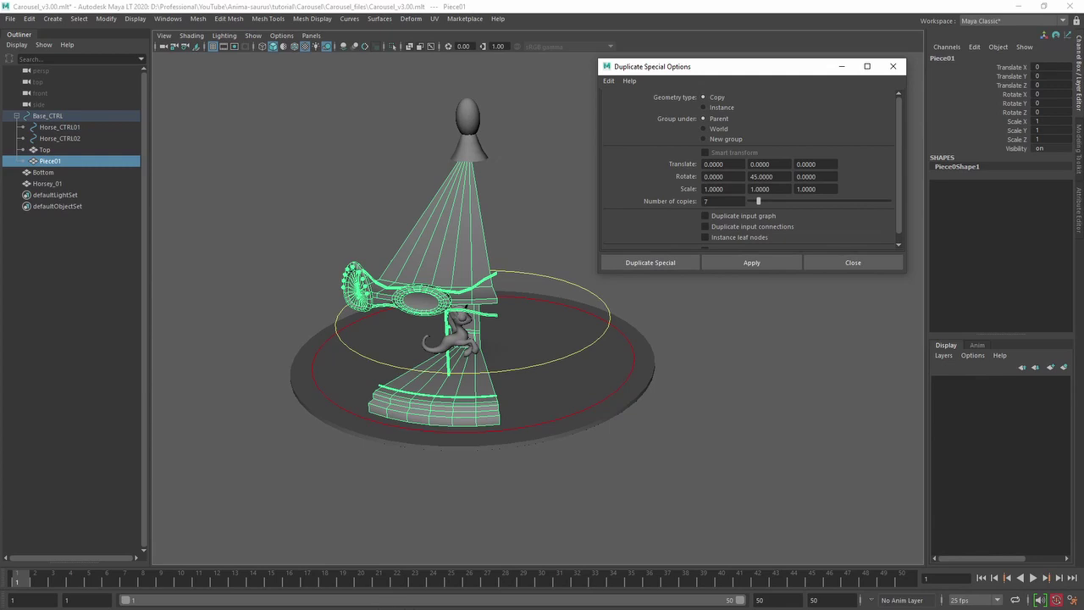
{"action": "left_click", "coordinate": [609, 80]}
{"action": "left_click", "coordinate": [634, 103]}
Set the duplicate Rotate Y to 45 and Number of copies to 7.
{"action": "left_click_drag", "start_coordinate": [781, 272], "coordinate": [800, 305]}
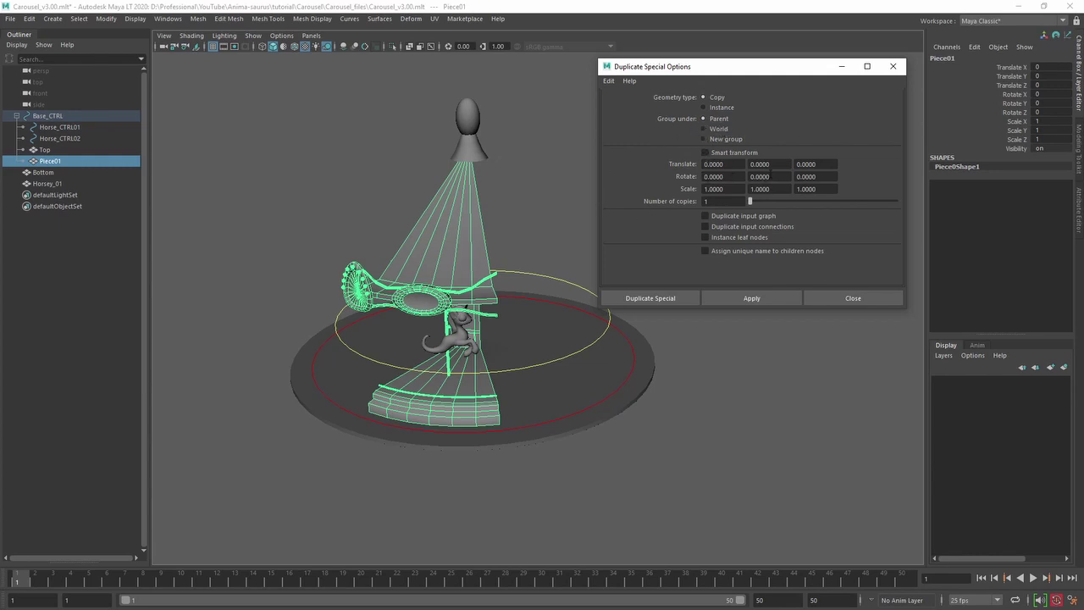
{"action": "left_click", "coordinate": [774, 176]}
{"action": "key", "text": "Return"}
{"action": "left_click", "coordinate": [733, 202]}
{"action": "type", "text": "7"}
{"action": "key", "text": "Return"}
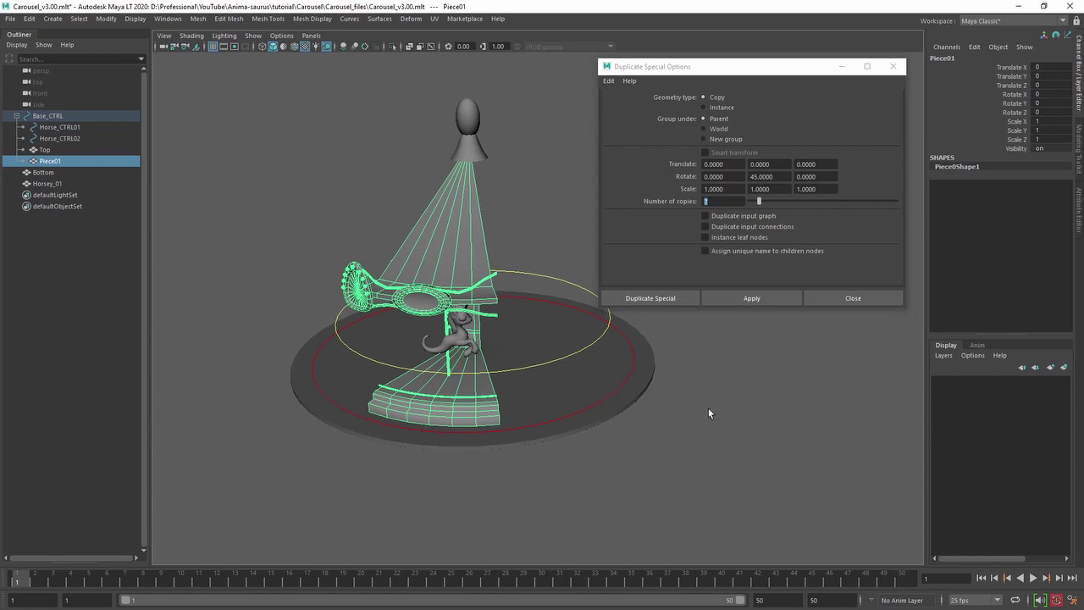
{"action": "left_click_drag", "start_coordinate": [713, 402], "coordinate": [644, 421], "text": "alt"}
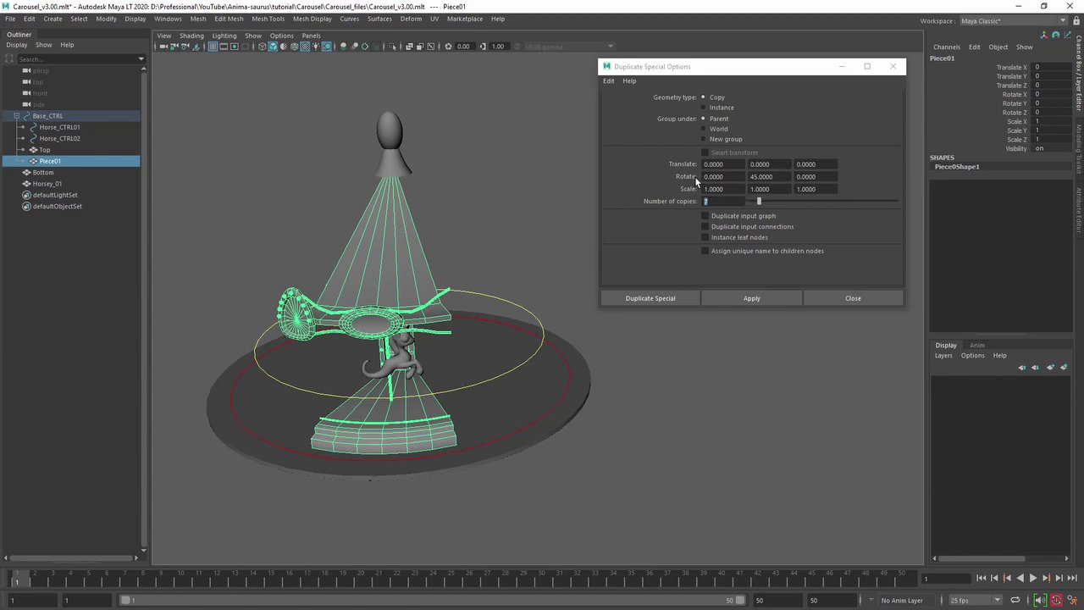
Apply the duplicate to create Piece1–Piece7 and orbit around to inspect the finished ring.
{"action": "left_click", "coordinate": [758, 298]}
{"action": "mouse_move", "coordinate": [622, 381]}
{"action": "left_mouse_down", "text": "alt"}
{"action": "mouse_move", "coordinate": [598, 380]}
{"action": "mouse_move", "coordinate": [574, 341]}
{"action": "mouse_move", "coordinate": [647, 345]}
{"action": "mouse_move", "coordinate": [595, 357]}
{"action": "mouse_move", "coordinate": [614, 363]}
{"action": "left_mouse_up", "text": "alt"}
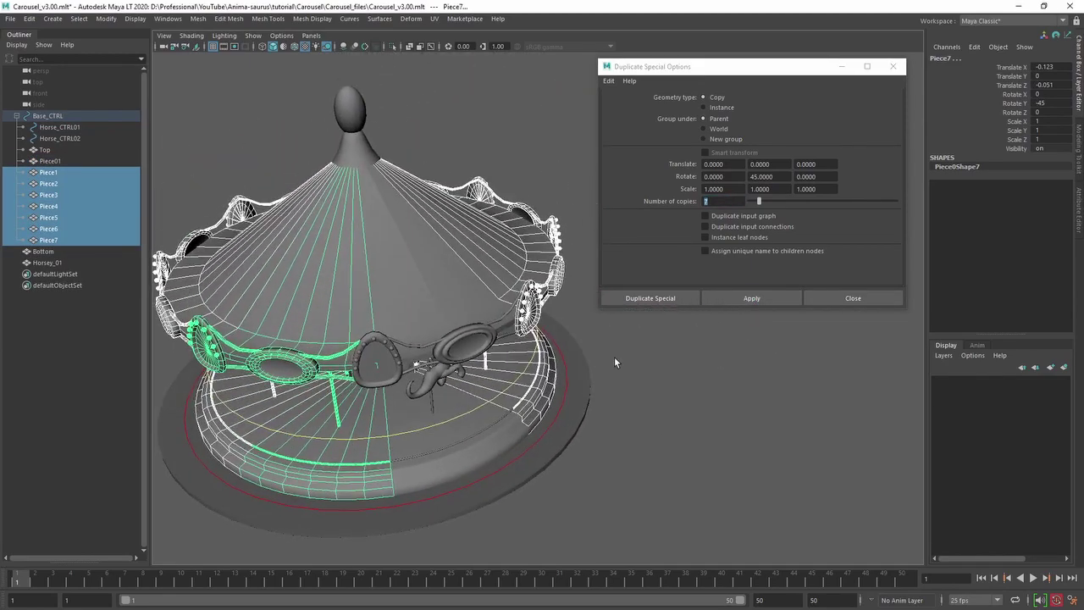
{"action": "scroll", "coordinate": [558, 361], "scroll_direction": "down", "scroll_amount": 5}
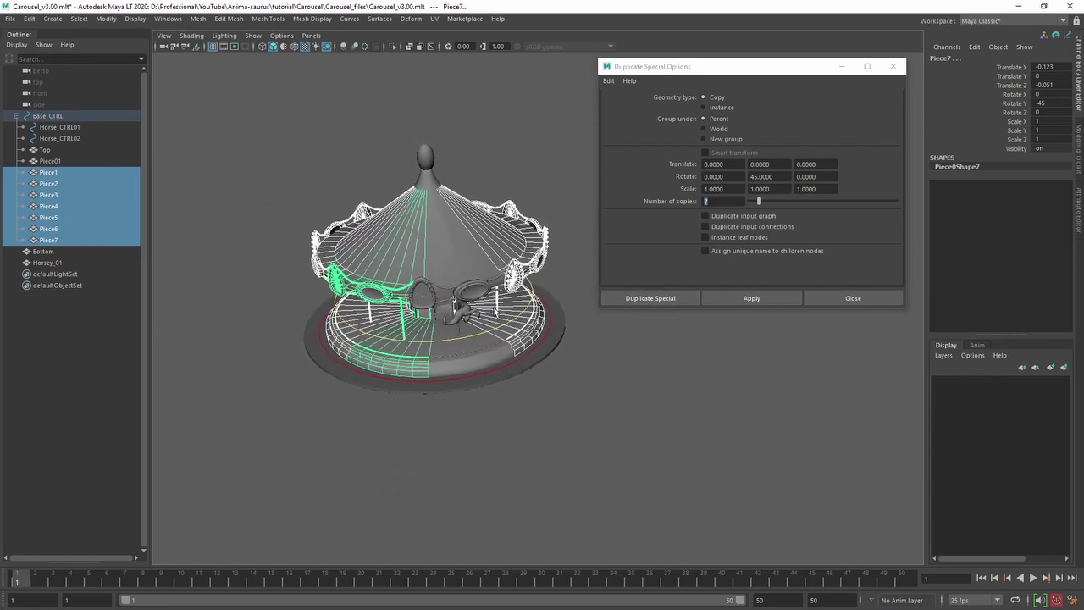
{"action": "left_click_drag", "start_coordinate": [495, 311], "coordinate": [506, 413], "text": "alt"}
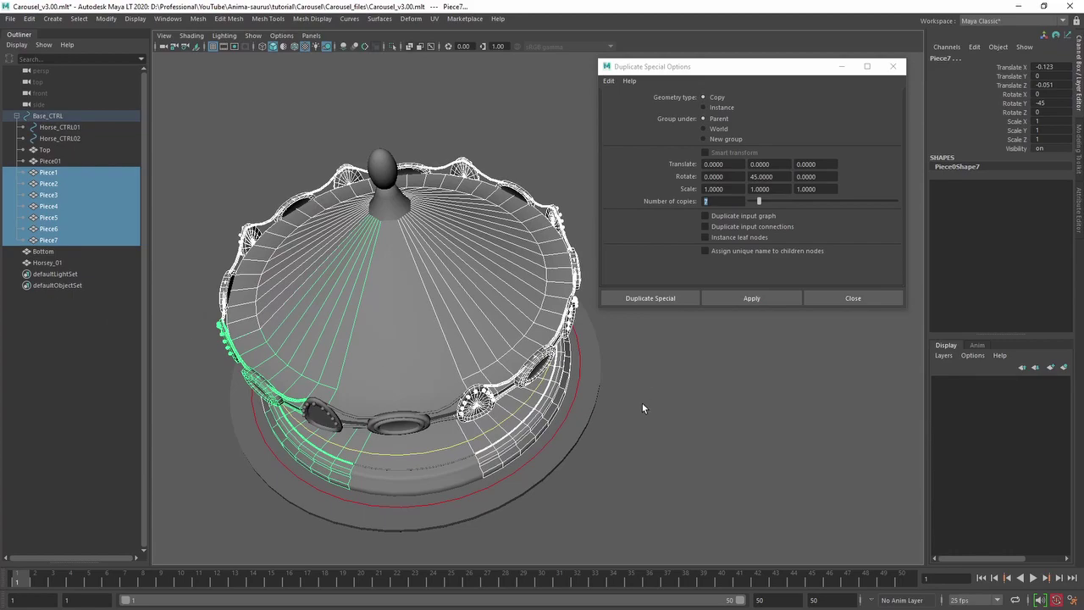
{"action": "left_click_drag", "start_coordinate": [628, 403], "coordinate": [528, 353], "text": "alt"}
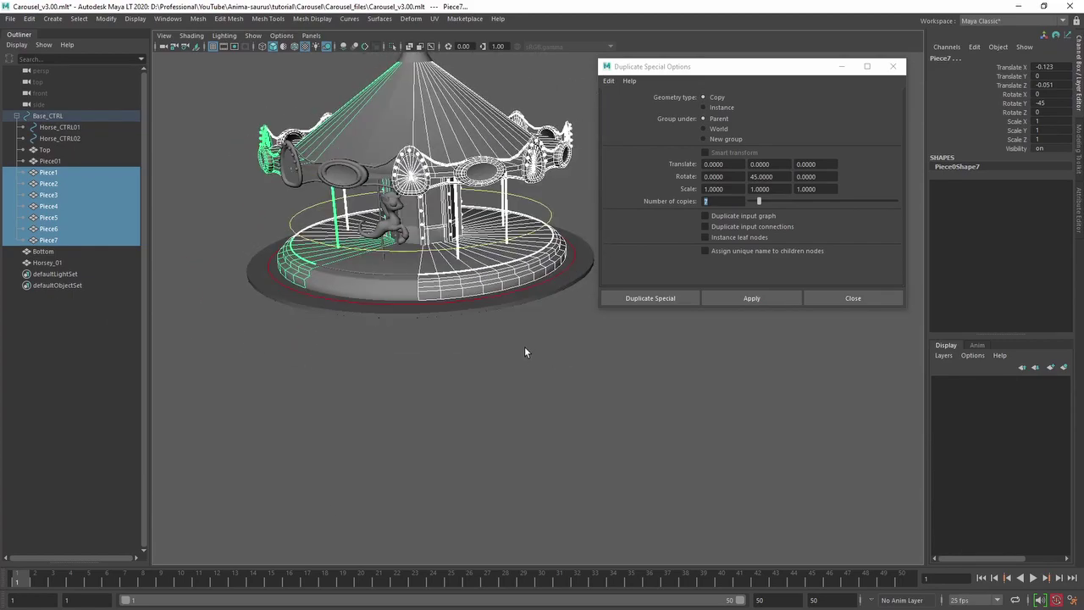
{"action": "middle_click_drag", "start_coordinate": [527, 353], "coordinate": [508, 372], "text": "alt"}
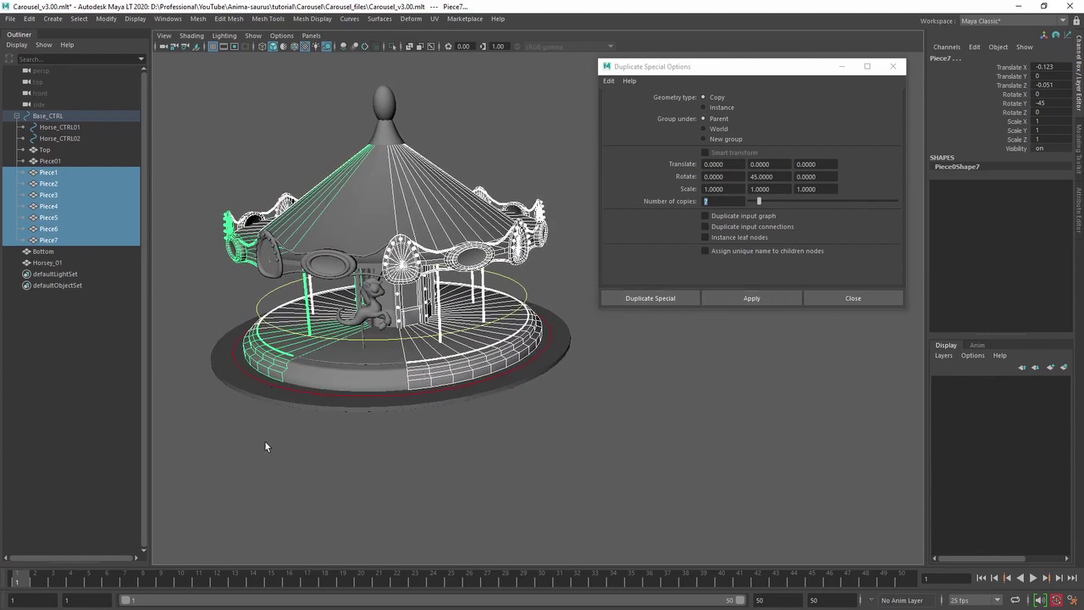
Duplicate Horsey_01 into Horsey_02–Horsey_08 around the ring and frame the horses to check them.
{"action": "left_click", "coordinate": [49, 264]}
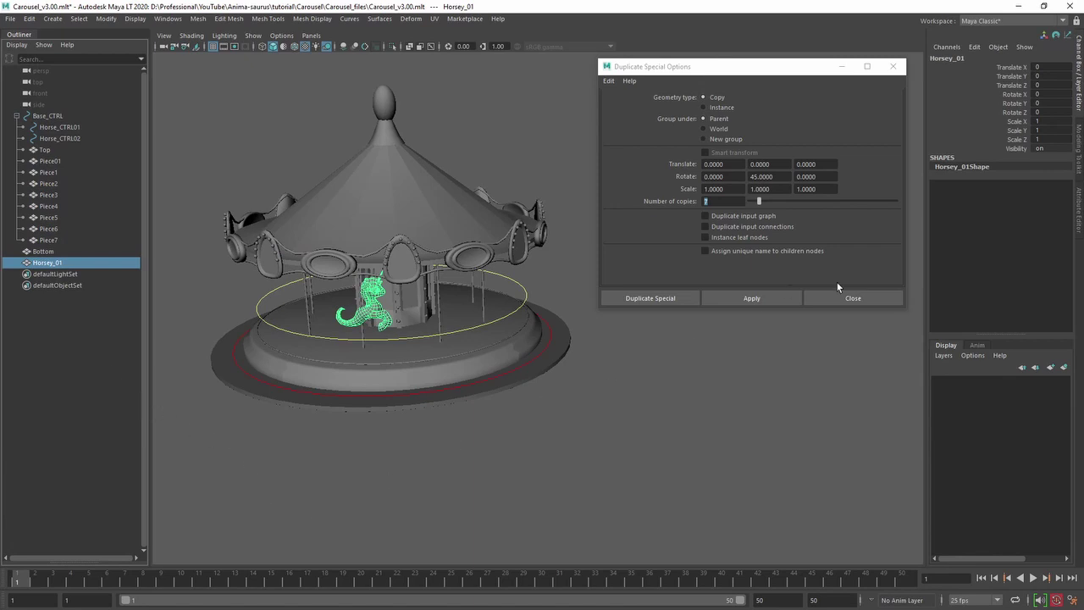
{"action": "left_click", "coordinate": [770, 298]}
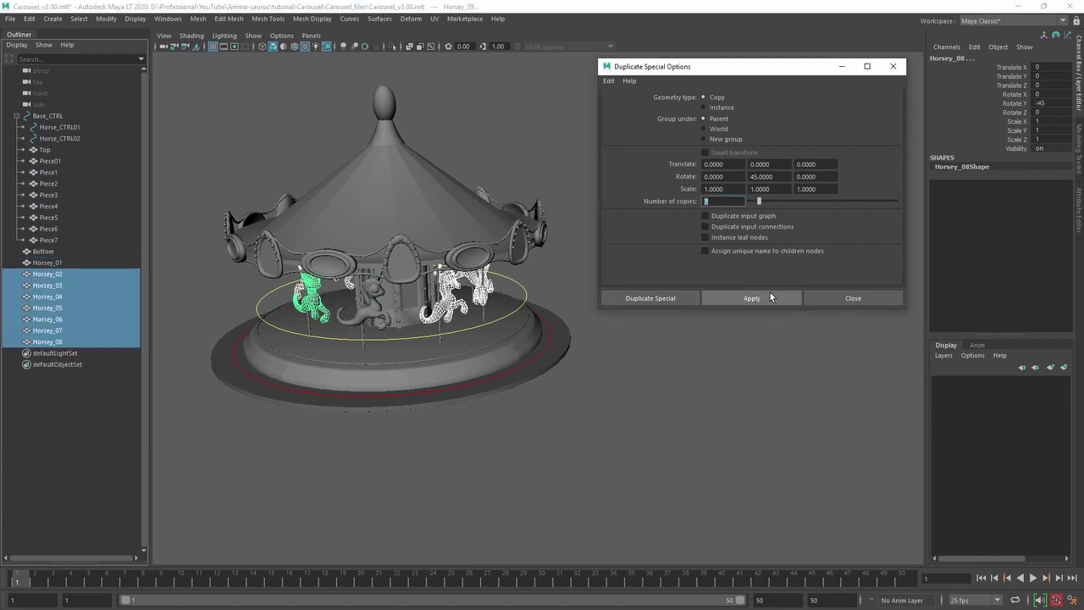
{"action": "left_click_drag", "start_coordinate": [522, 358], "coordinate": [469, 333], "text": "alt"}
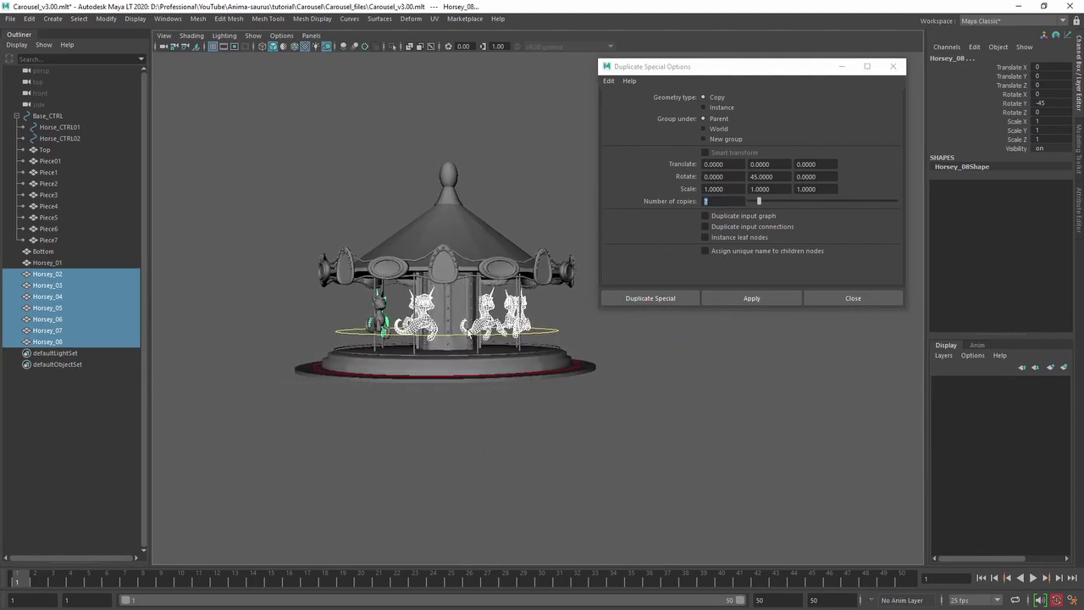
{"action": "key", "text": "f"}
{"action": "left_click_drag", "start_coordinate": [565, 372], "coordinate": [587, 360], "text": "alt"}
{"action": "right_click_drag", "start_coordinate": [587, 360], "coordinate": [514, 379], "text": "alt"}
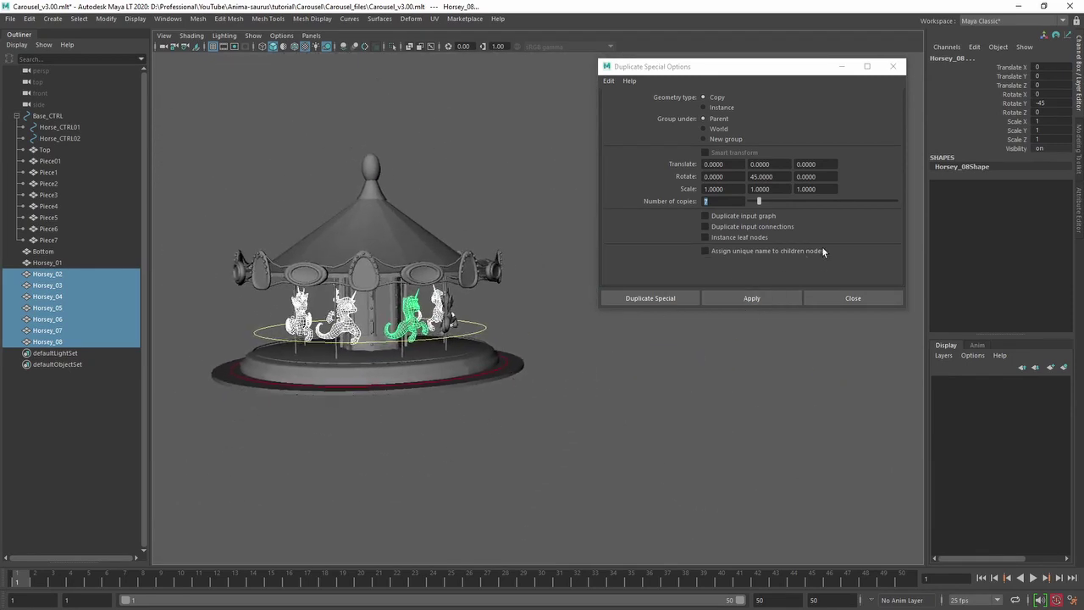
{"action": "left_click", "coordinate": [889, 75]}
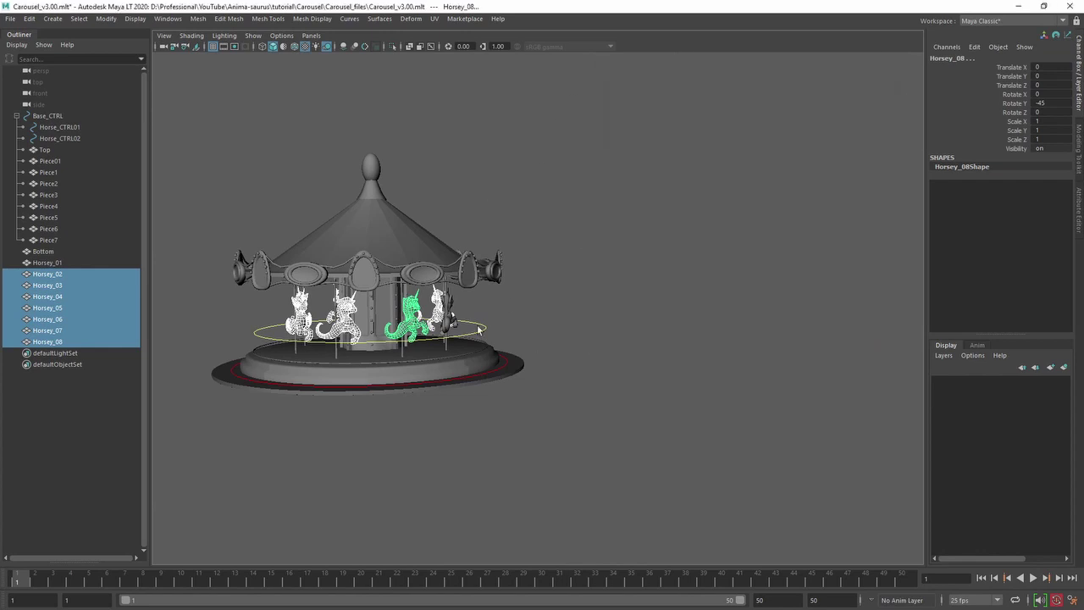
{"action": "middle_click_drag", "start_coordinate": [530, 317], "coordinate": [626, 310], "text": "alt"}
{"action": "right_click_drag", "start_coordinate": [626, 310], "coordinate": [661, 360], "text": "alt"}
{"action": "left_click", "coordinate": [725, 380]}
{"action": "left_click_drag", "start_coordinate": [627, 339], "coordinate": [603, 354], "text": "alt"}
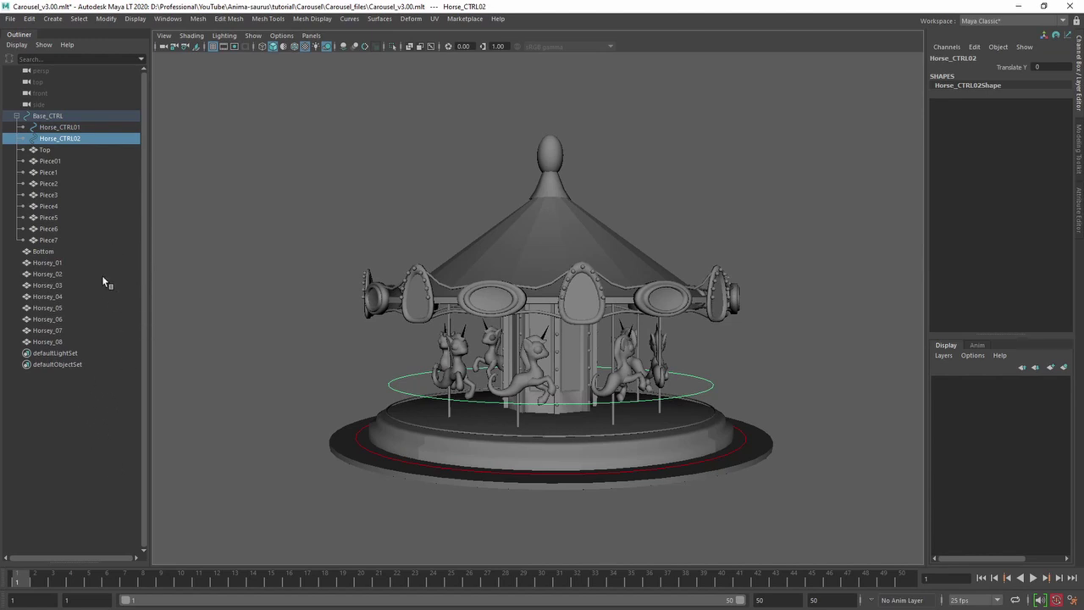
{"action": "left_click", "coordinate": [49, 262]}
{"action": "left_click", "coordinate": [61, 285]}
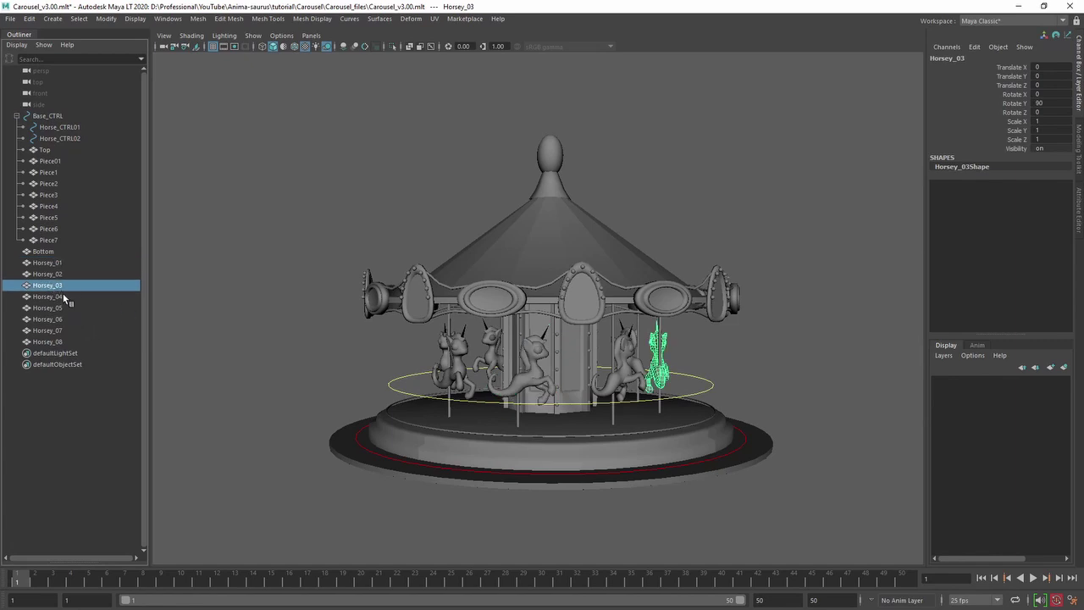
{"action": "left_click", "coordinate": [74, 307]}
{"action": "left_click", "coordinate": [53, 330]}
{"action": "left_click", "coordinate": [50, 341]}
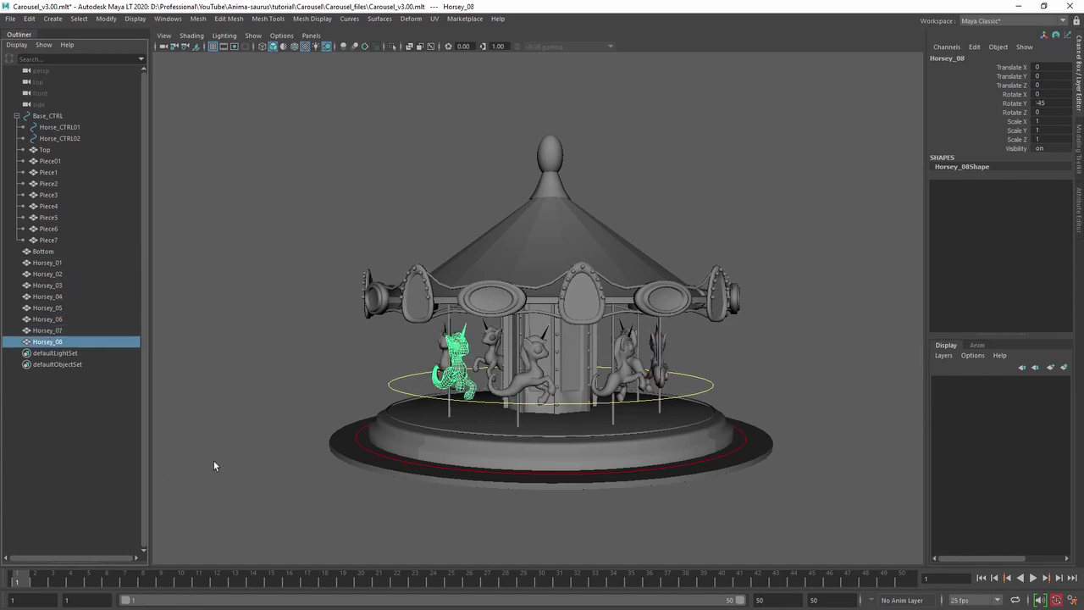
{"action": "left_click", "coordinate": [38, 105]}
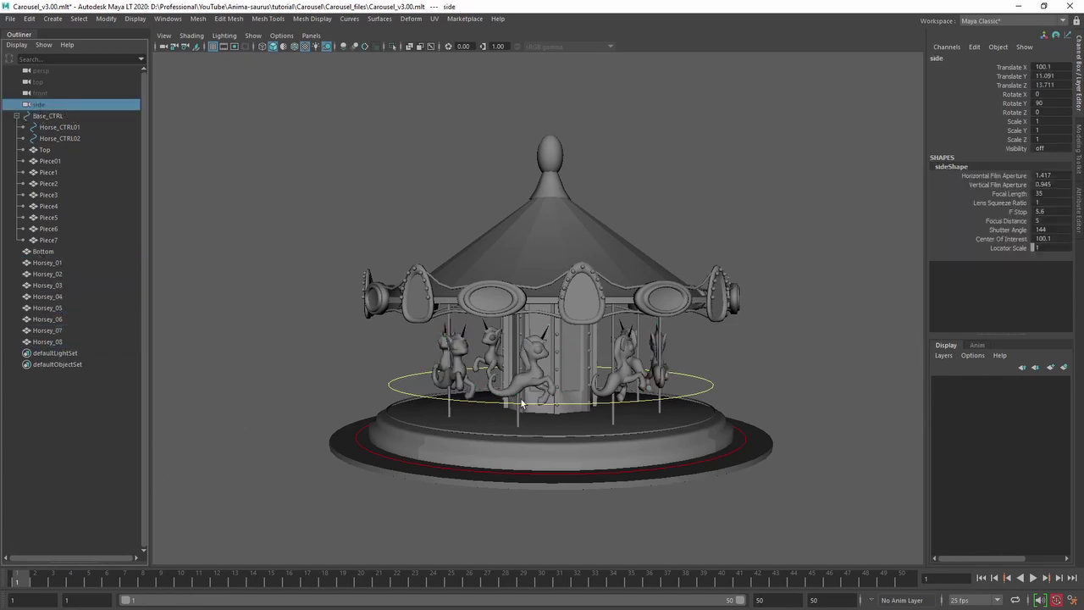
{"action": "left_click", "coordinate": [51, 116]}
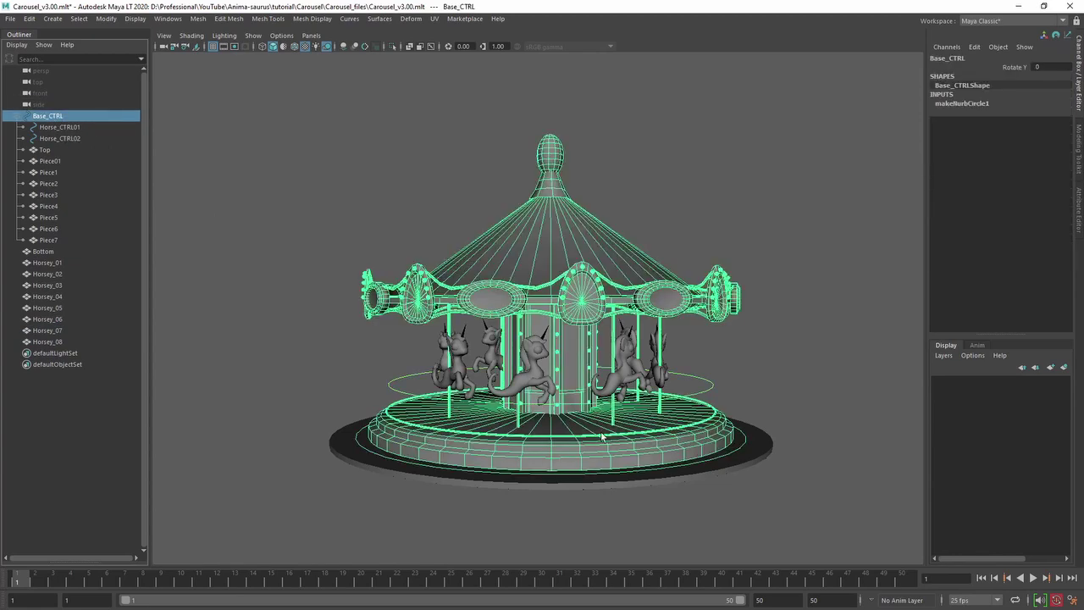
{"action": "key", "text": "e"}
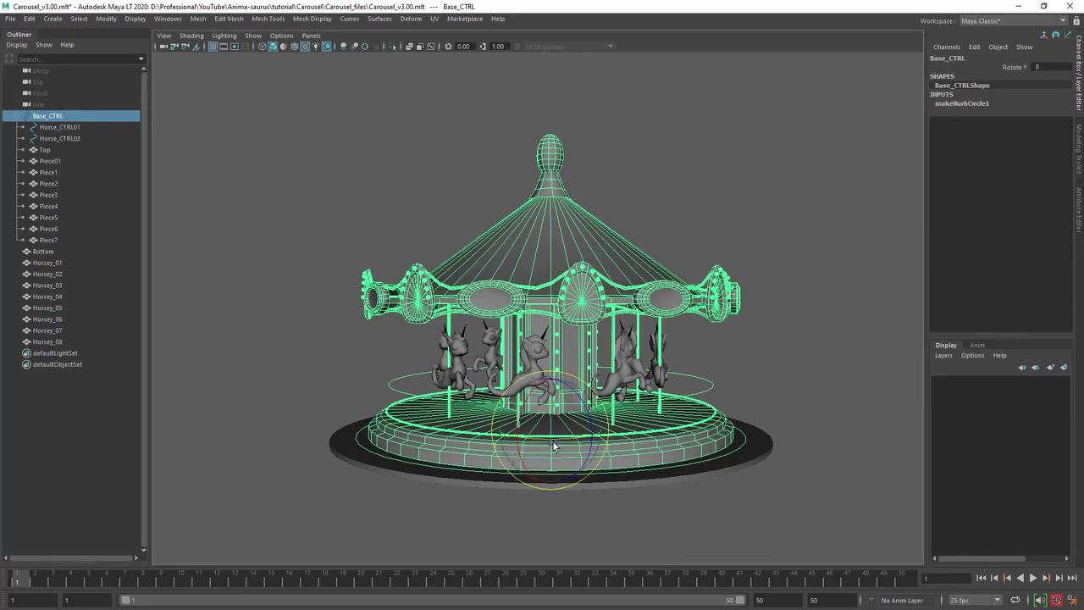
{"action": "mouse_move", "coordinate": [551, 439]}
{"action": "left_mouse_down"}
{"action": "mouse_move", "coordinate": [563, 439]}
{"action": "mouse_move", "coordinate": [483, 434]}
{"action": "mouse_move", "coordinate": [550, 426]}
{"action": "left_mouse_up"}
{"action": "key", "text": "ctrl+z"}
{"action": "left_click", "coordinate": [295, 375]}
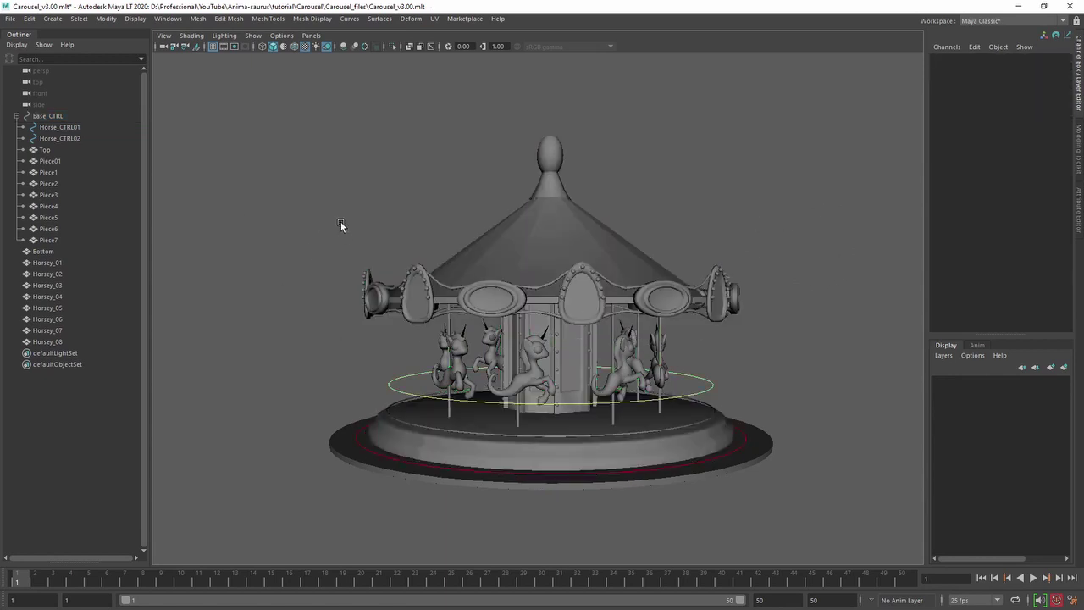
Parent Horsey_01, 03, 05 and 07 under Horse_CTRL01 and confirm they follow it.
{"action": "left_click", "coordinate": [53, 264]}
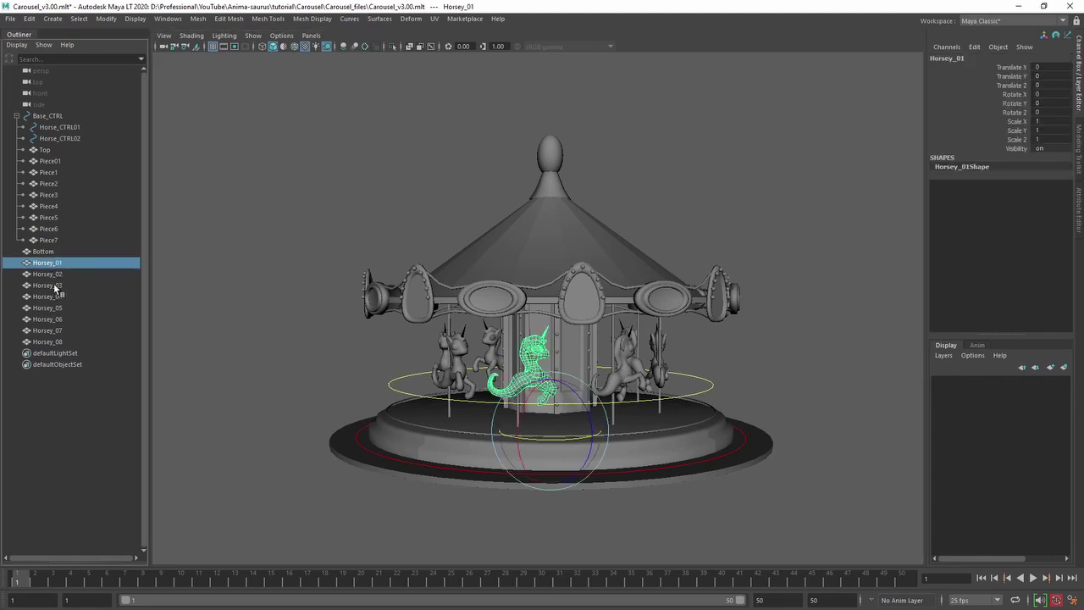
{"action": "left_click", "coordinate": [54, 286], "text": "ctrl"}
{"action": "left_click", "coordinate": [59, 372]}
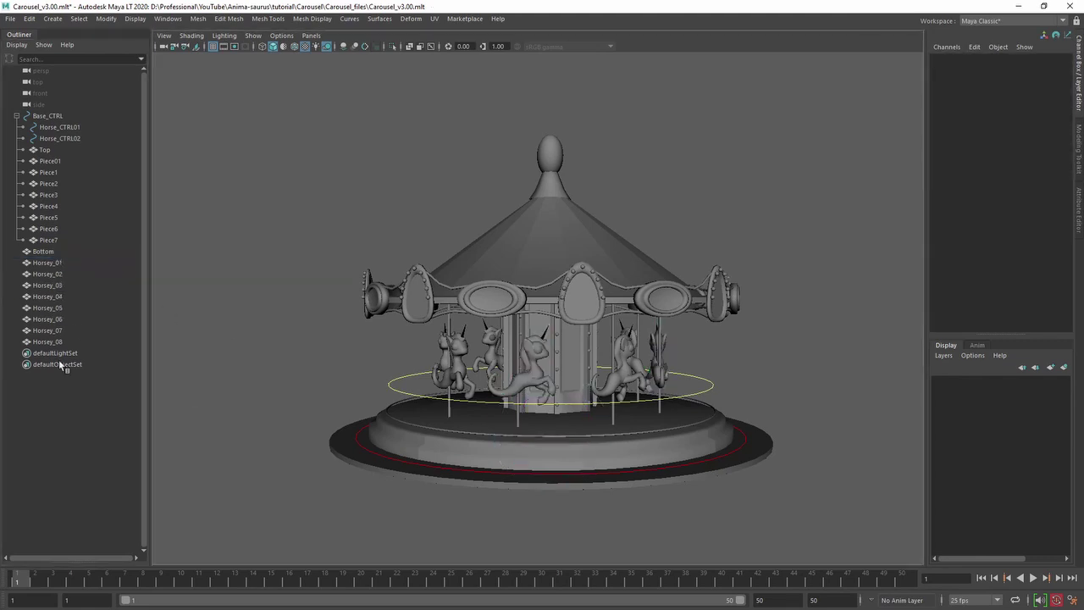
{"action": "left_click", "coordinate": [57, 263]}
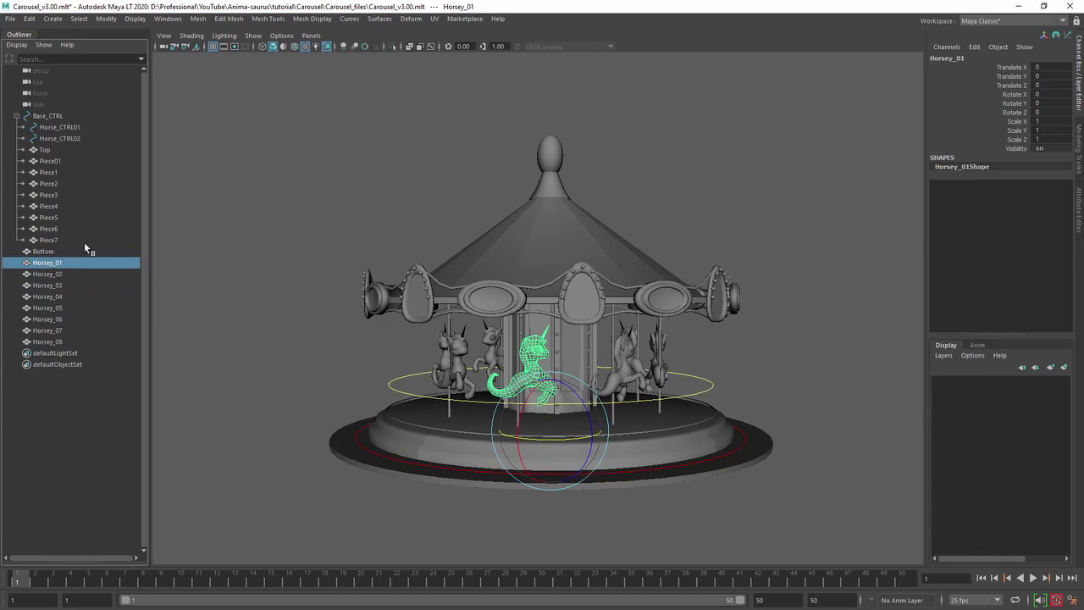
{"action": "left_click", "coordinate": [66, 285], "text": "ctrl"}
{"action": "left_click", "coordinate": [56, 309], "text": "ctrl"}
{"action": "left_click", "coordinate": [56, 331], "text": "ctrl"}
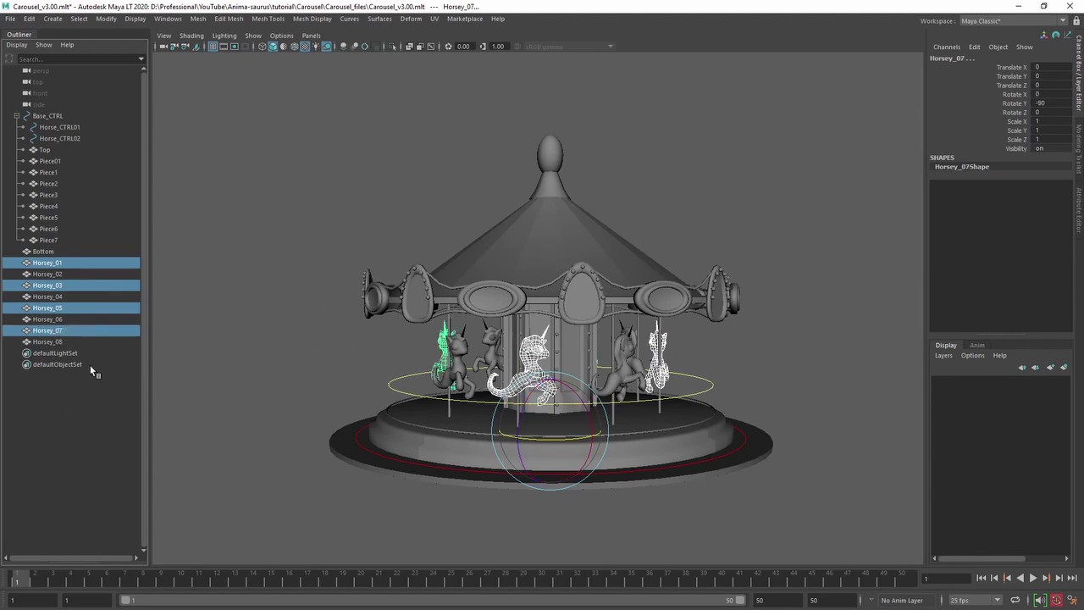
{"action": "middle_click_drag", "start_coordinate": [66, 264], "coordinate": [73, 129]}
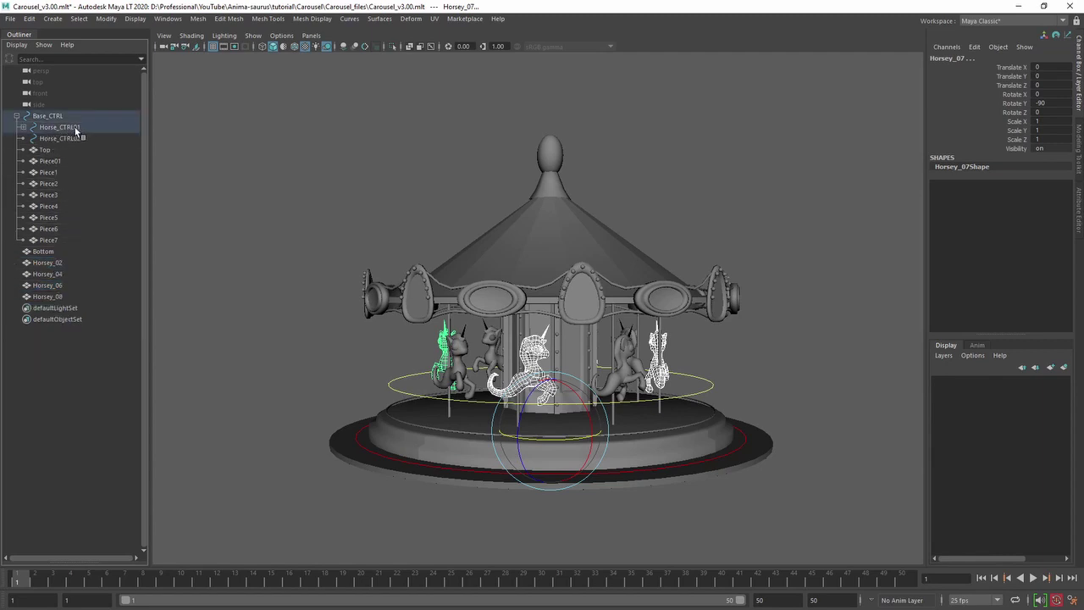
{"action": "left_click", "coordinate": [22, 126]}
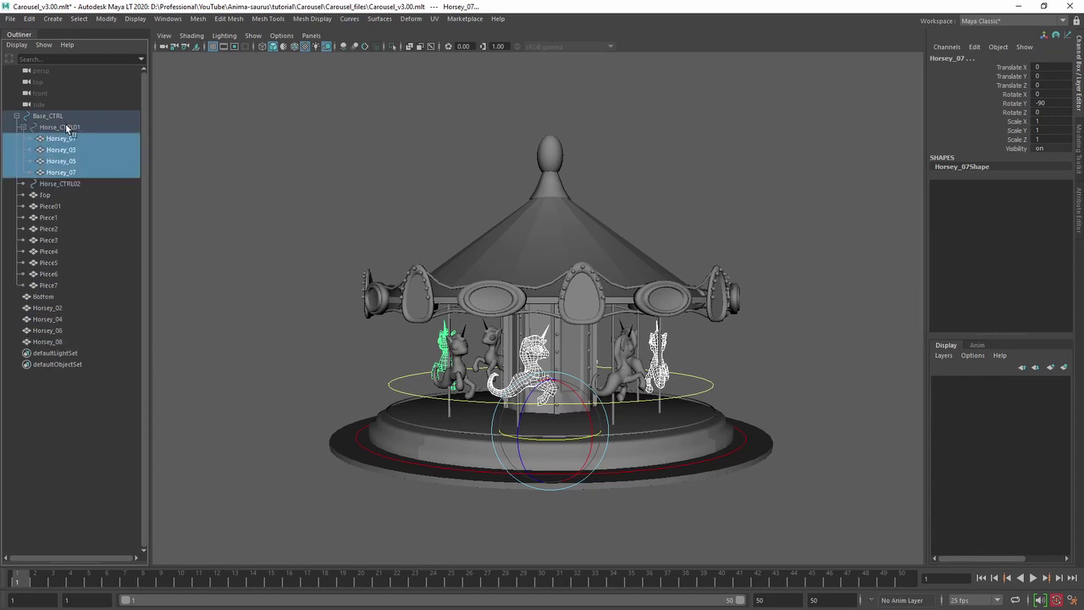
{"action": "left_click", "coordinate": [68, 126]}
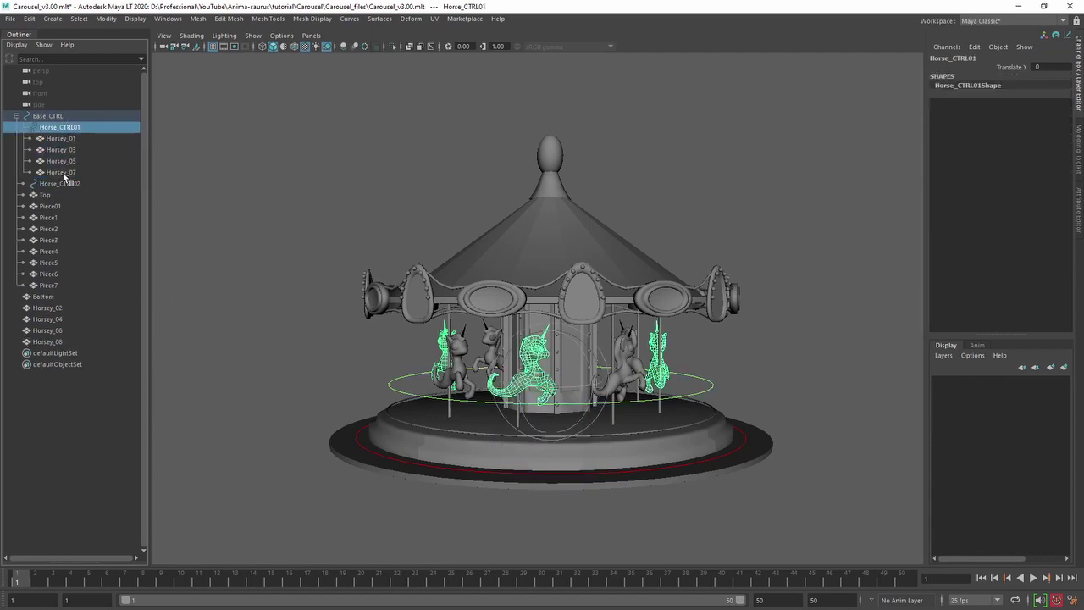
{"action": "left_click", "coordinate": [23, 126]}
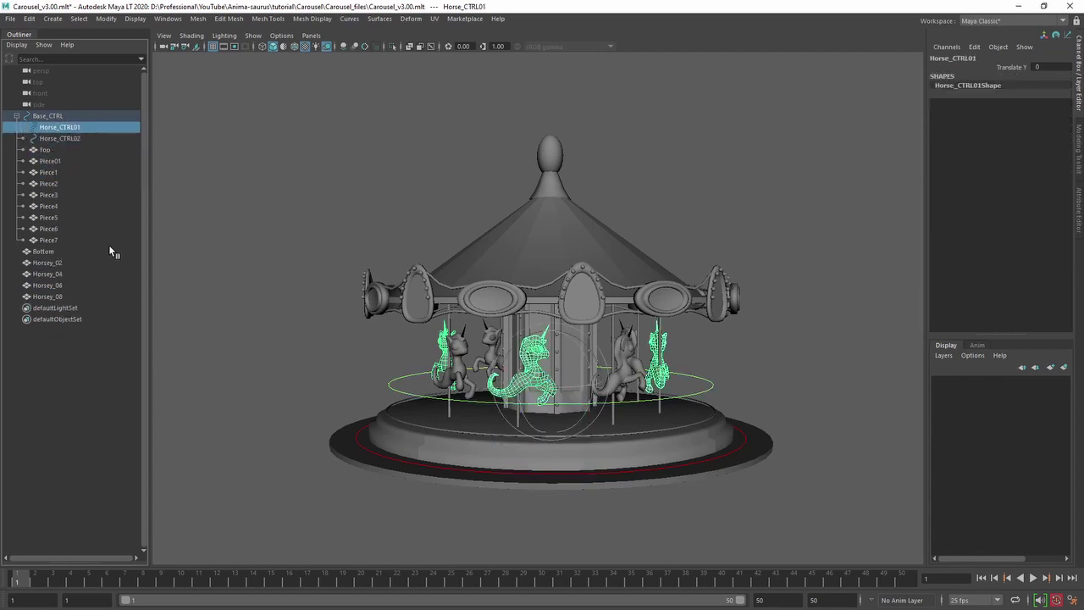
Parent Horsey_02, 04, 06 and 08 under Horse_CTRL02 and check the new children.
{"action": "left_click", "coordinate": [48, 263]}
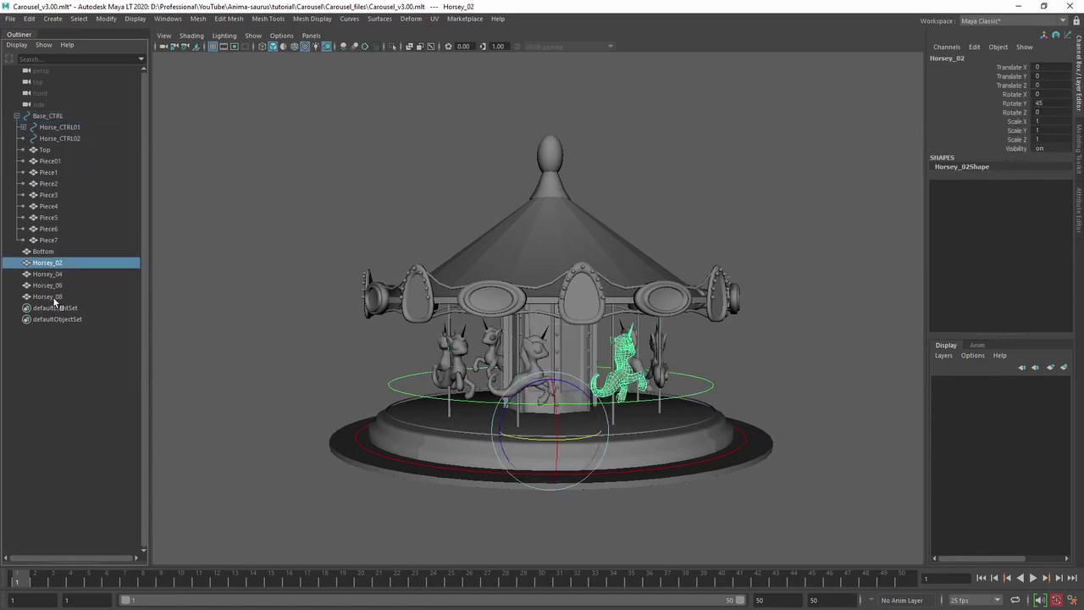
{"action": "left_click", "coordinate": [55, 296], "text": "shift"}
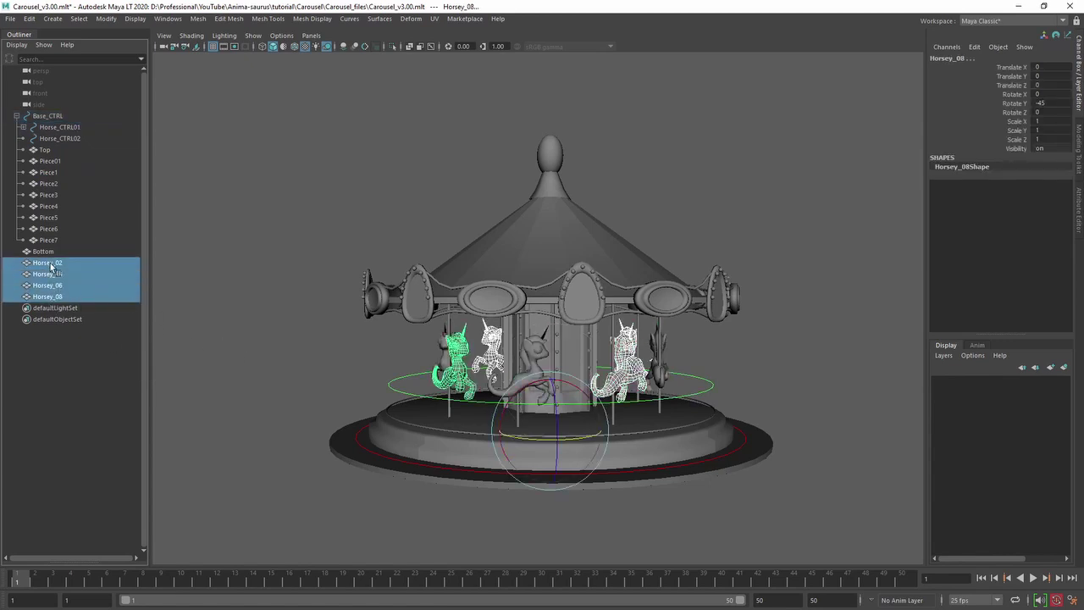
{"action": "left_click_drag", "start_coordinate": [15, 273], "coordinate": [124, 138]}
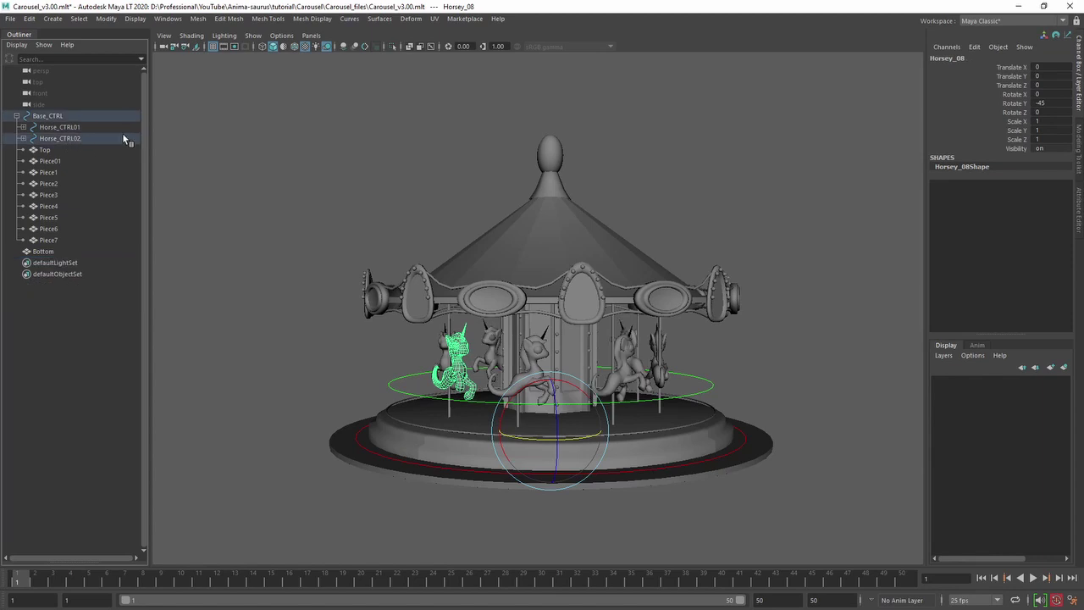
{"action": "left_click", "coordinate": [23, 138]}
{"action": "left_click", "coordinate": [59, 172]}
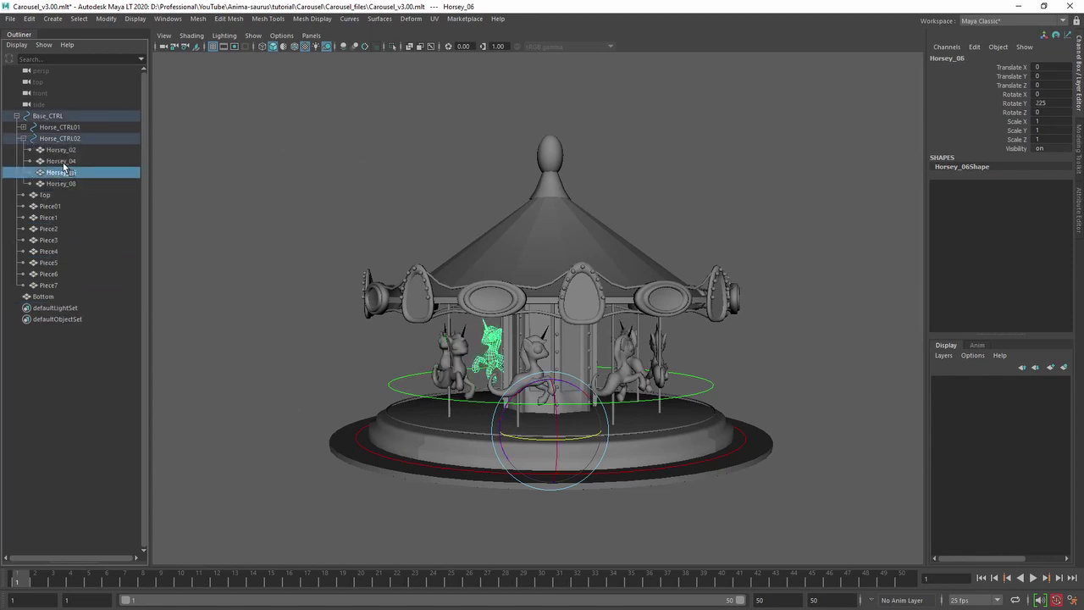
{"action": "left_click", "coordinate": [60, 161]}
{"action": "left_click", "coordinate": [60, 149]}
Verify each horse under Horse_CTRL01 and Horse_CTRL02, collapse both, and select Base_CTRL.
{"action": "left_click", "coordinate": [23, 127]}
{"action": "left_click", "coordinate": [85, 138]}
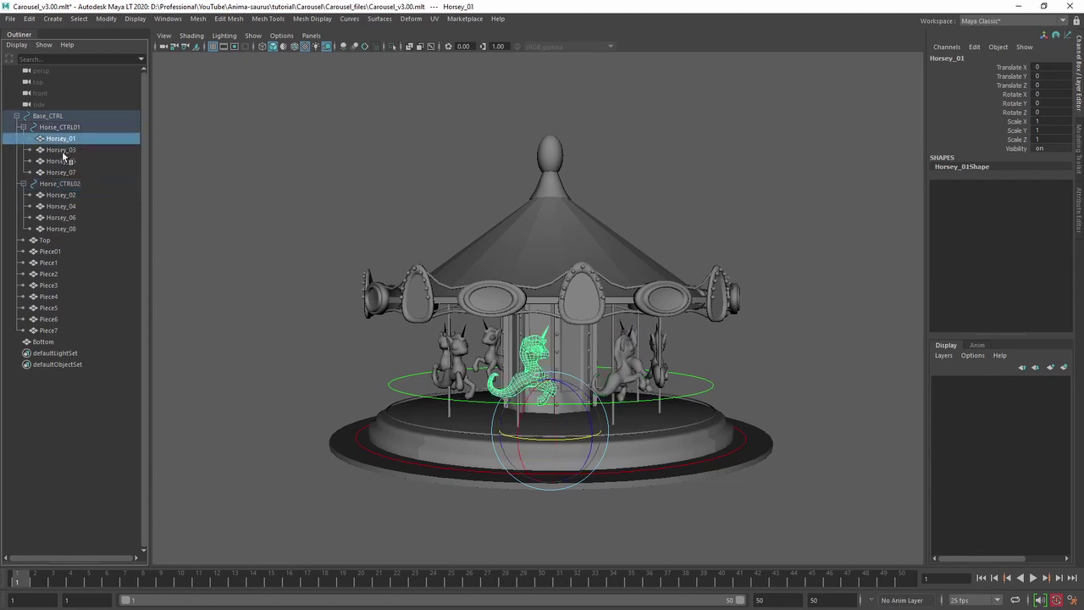
{"action": "left_click", "coordinate": [88, 149]}
{"action": "left_click", "coordinate": [91, 161]}
{"action": "left_click", "coordinate": [94, 172]}
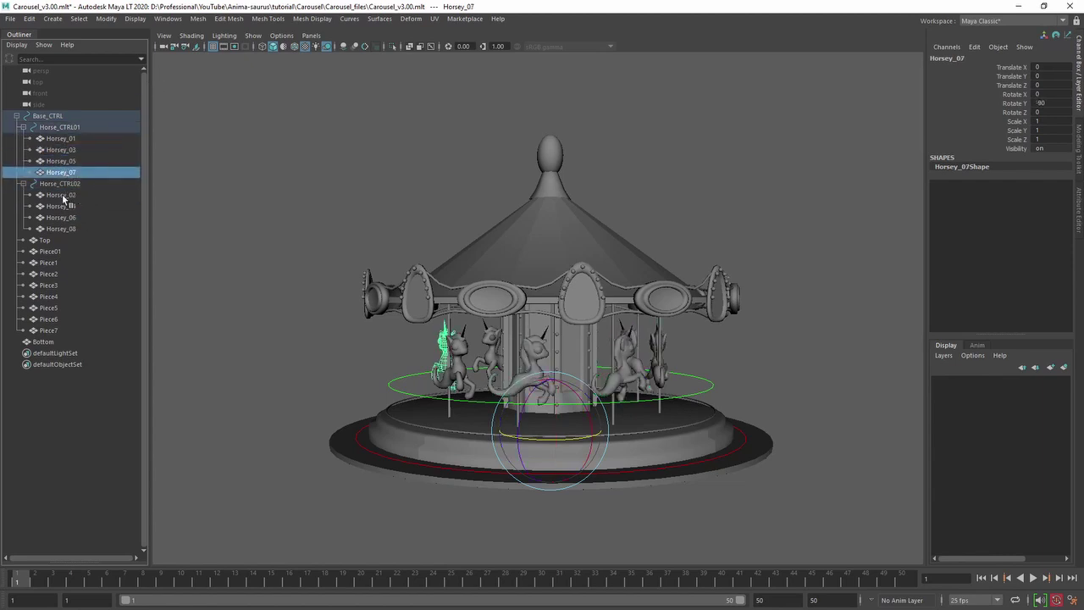
{"action": "left_click", "coordinate": [62, 195]}
{"action": "left_click", "coordinate": [65, 206]}
{"action": "left_click", "coordinate": [69, 217]}
{"action": "left_click", "coordinate": [73, 229]}
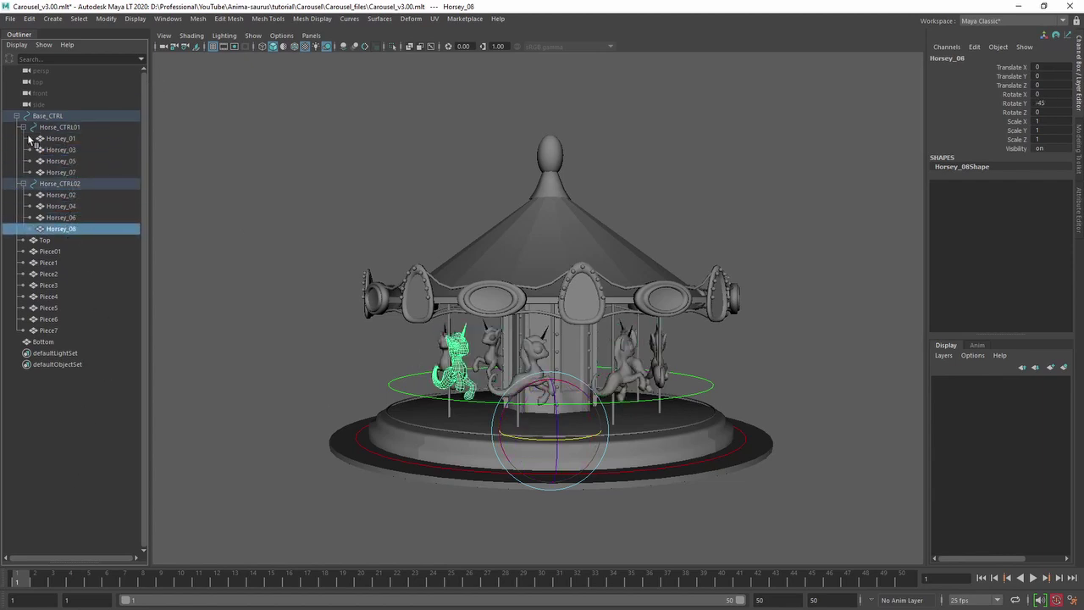
{"action": "left_click", "coordinate": [23, 183]}
{"action": "left_click", "coordinate": [23, 127]}
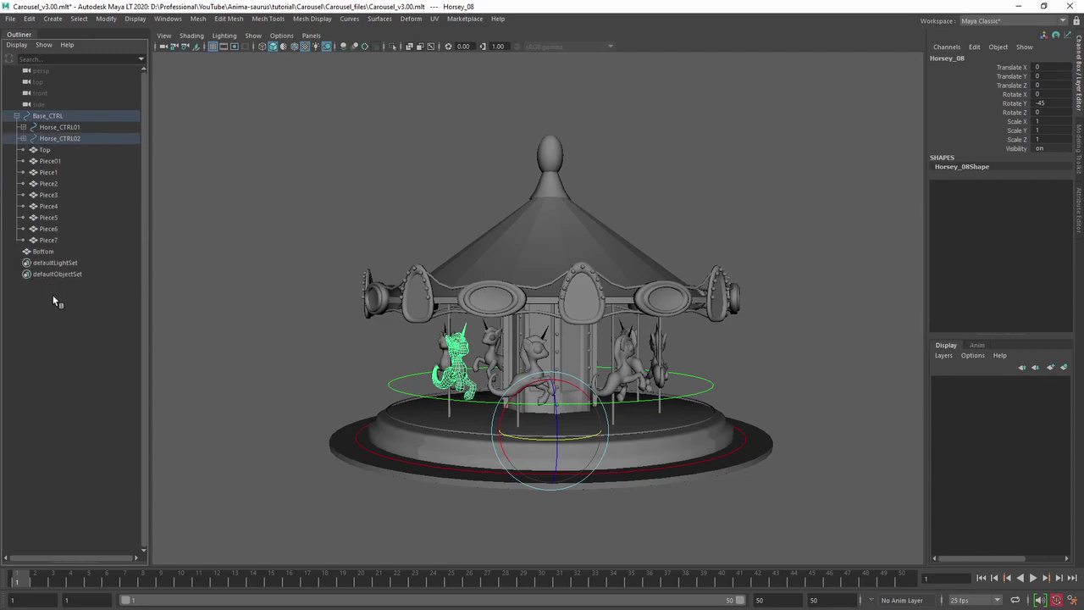
{"action": "left_click", "coordinate": [42, 115]}
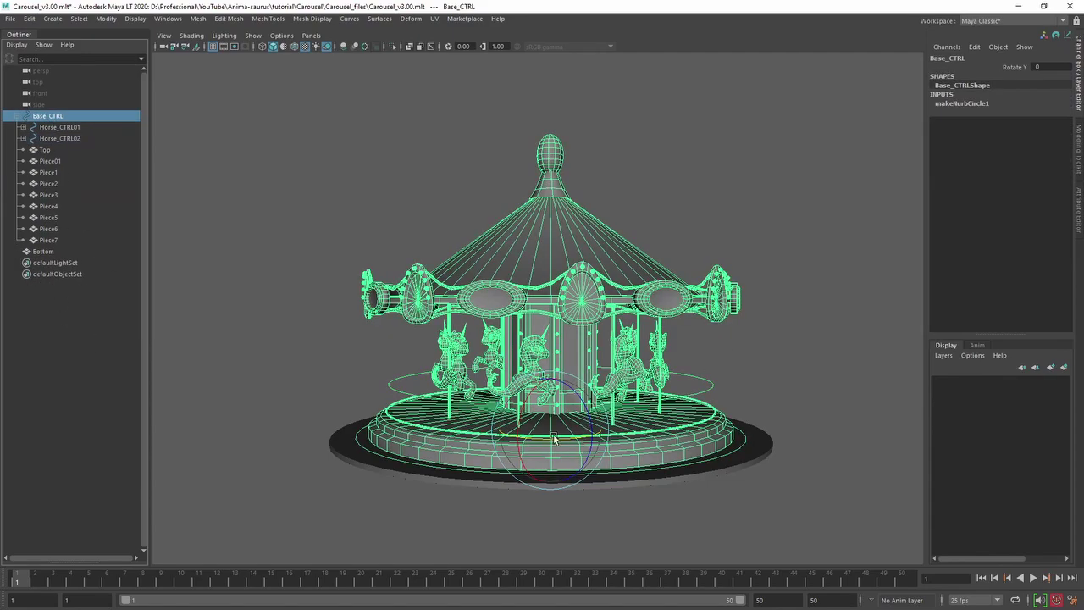
{"action": "left_click_drag", "start_coordinate": [557, 435], "coordinate": [539, 420]}
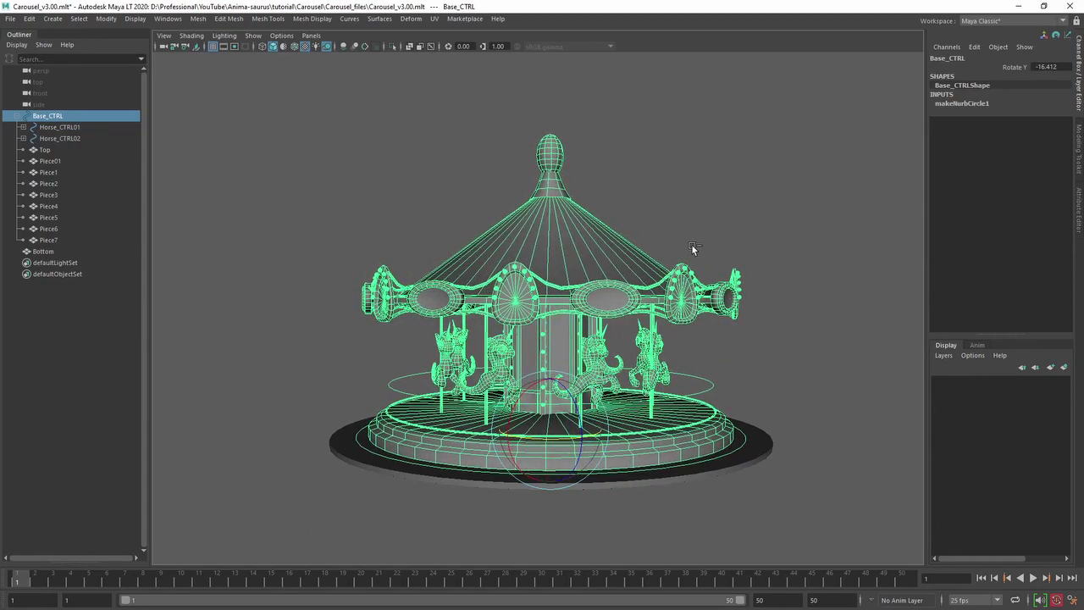
{"action": "left_click", "coordinate": [279, 448]}
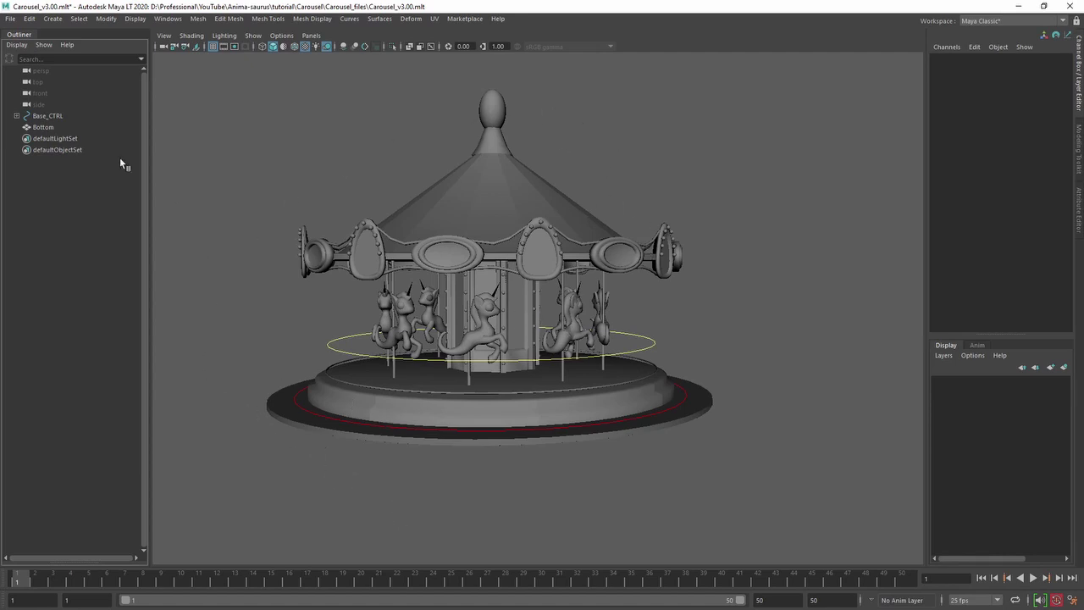
{"action": "left_click", "coordinate": [16, 115]}
{"action": "left_click", "coordinate": [23, 127]}
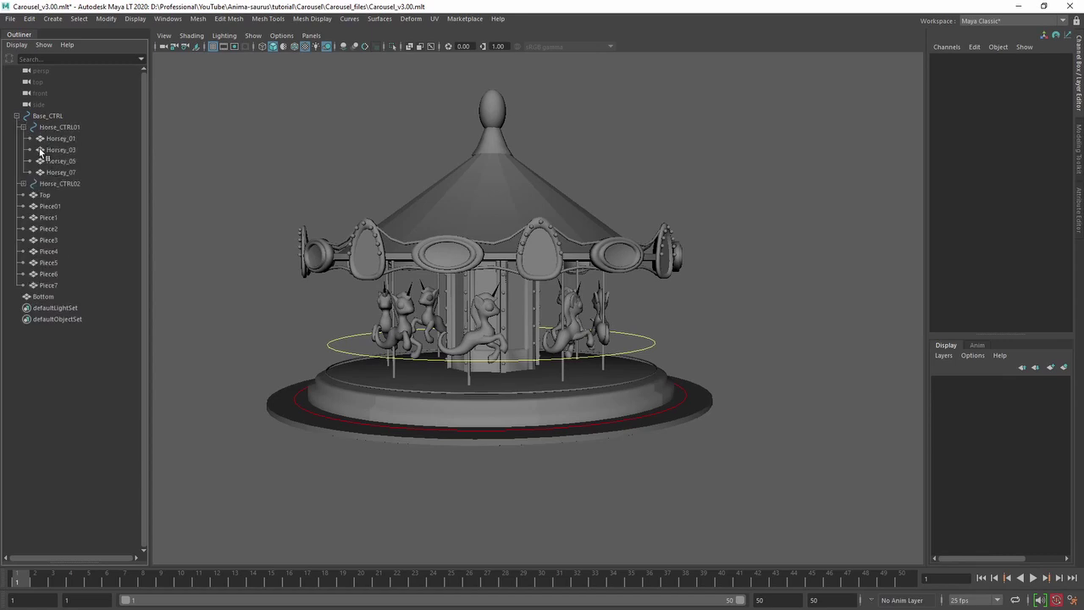
{"action": "left_click", "coordinate": [23, 183]}
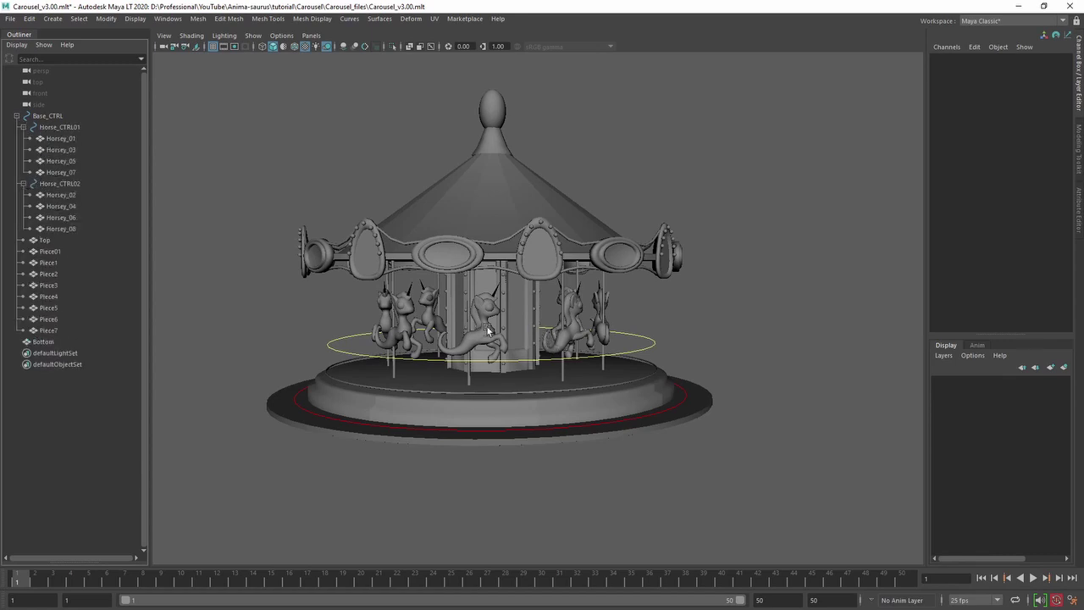
{"action": "left_click", "coordinate": [22, 183]}
{"action": "left_click", "coordinate": [23, 127]}
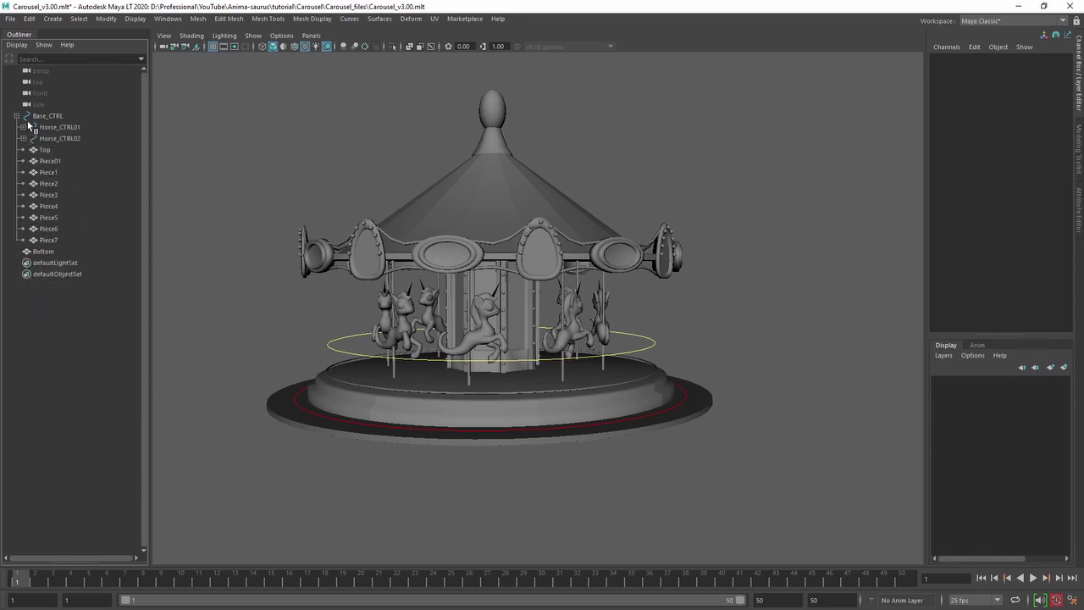
{"action": "left_click", "coordinate": [16, 116]}
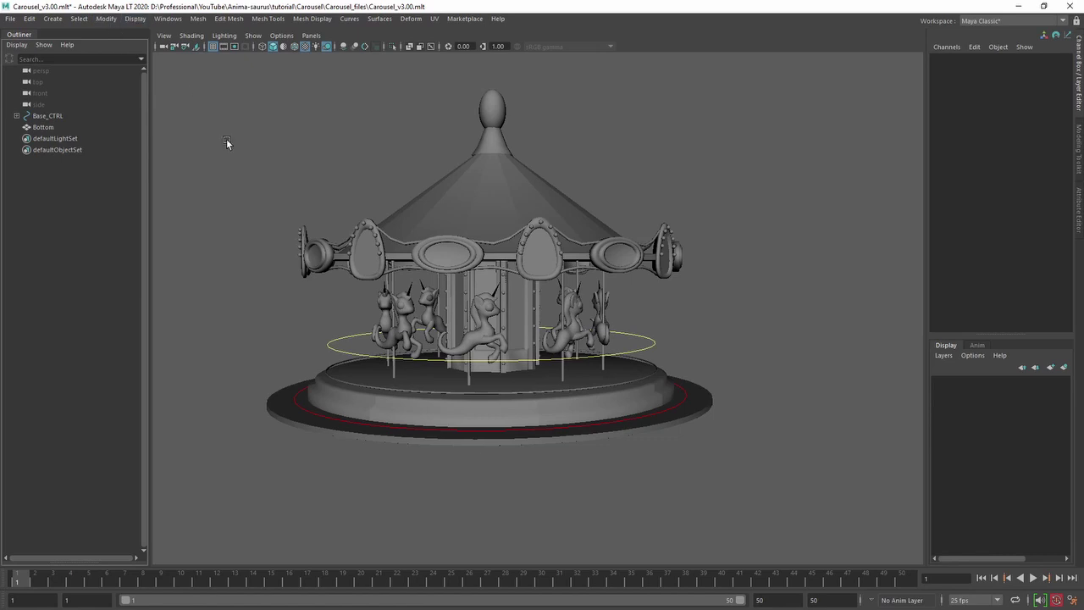
{"action": "key", "text": "space"}
Open the Graph Editor to the right of the carousel and load Base_CTRL into it.
{"action": "left_click", "coordinate": [356, 165]}
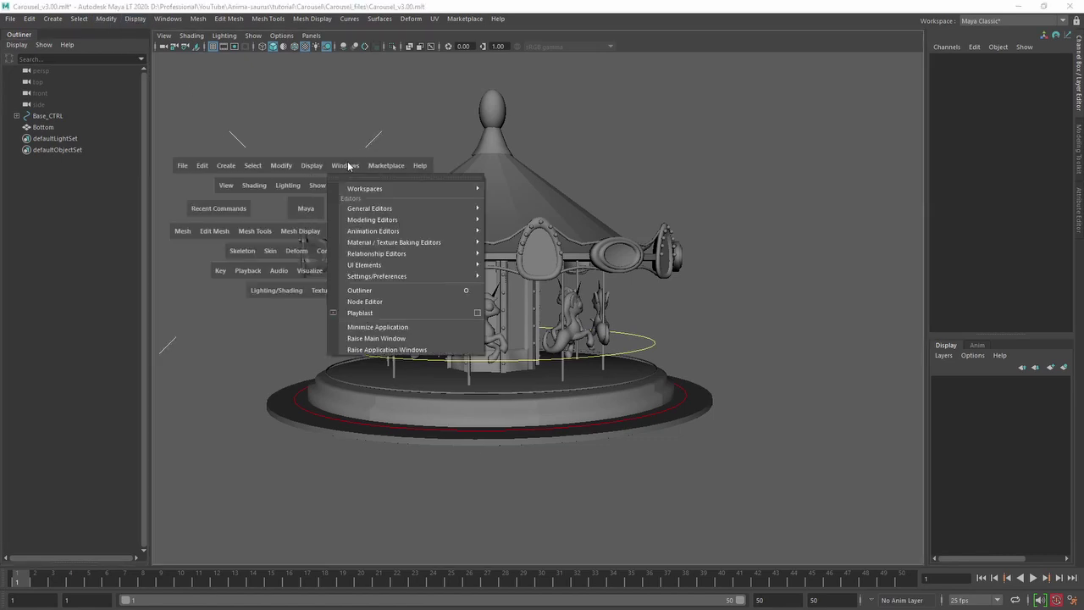
{"action": "mouse_move", "coordinate": [461, 232]}
{"action": "left_click", "coordinate": [511, 233]}
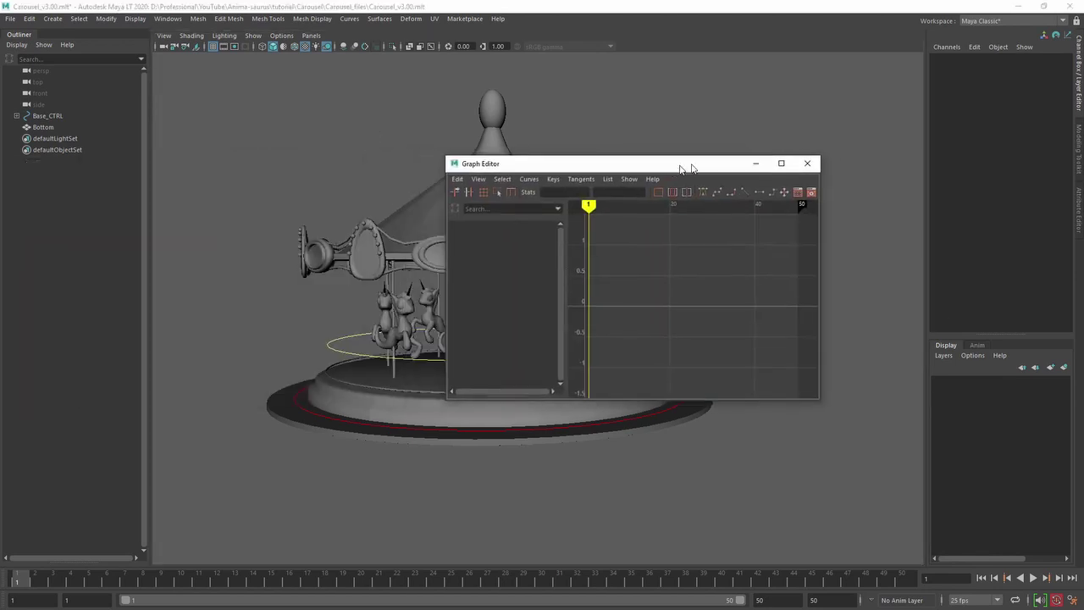
{"action": "left_click_drag", "start_coordinate": [685, 169], "coordinate": [920, 202]}
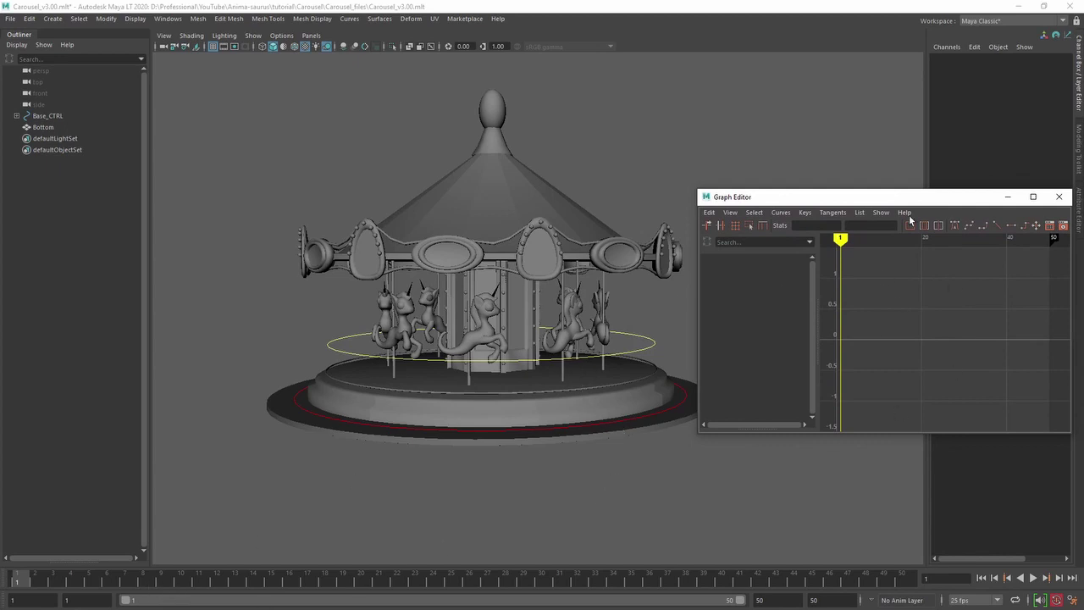
{"action": "middle_click_drag", "start_coordinate": [572, 341], "coordinate": [525, 299], "text": "alt"}
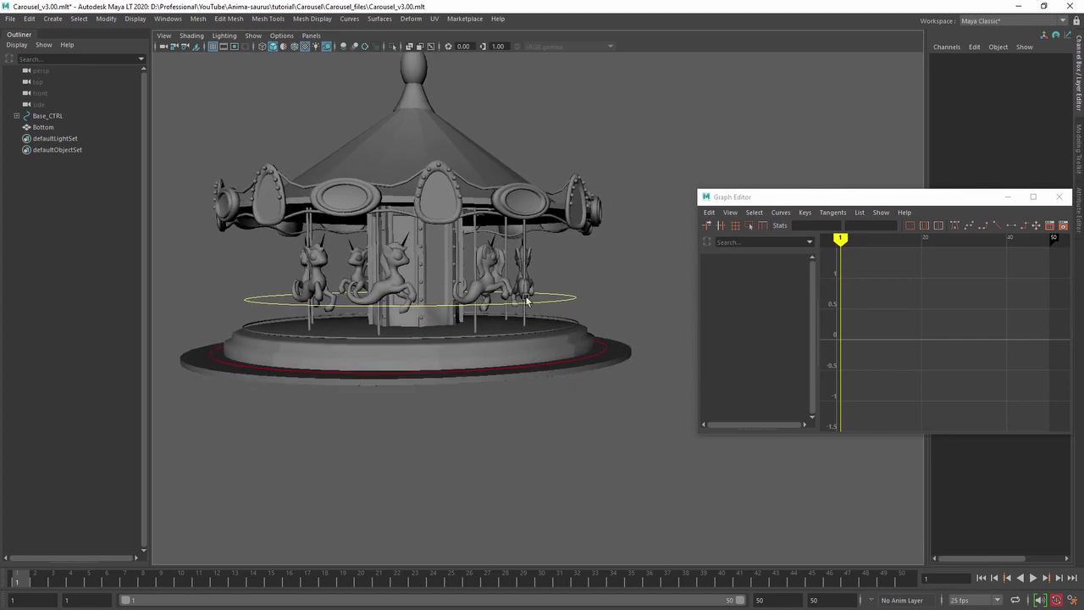
{"action": "left_click", "coordinate": [39, 116]}
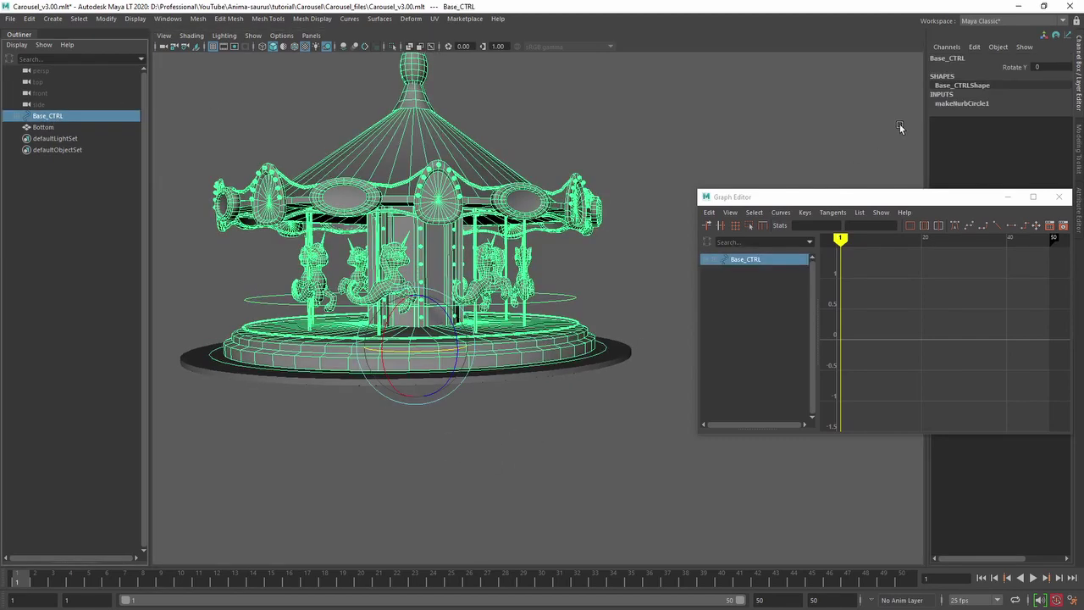
Key Base_CTRL's Rotate Y at 0 on frame 1.
{"action": "left_click", "coordinate": [1025, 67]}
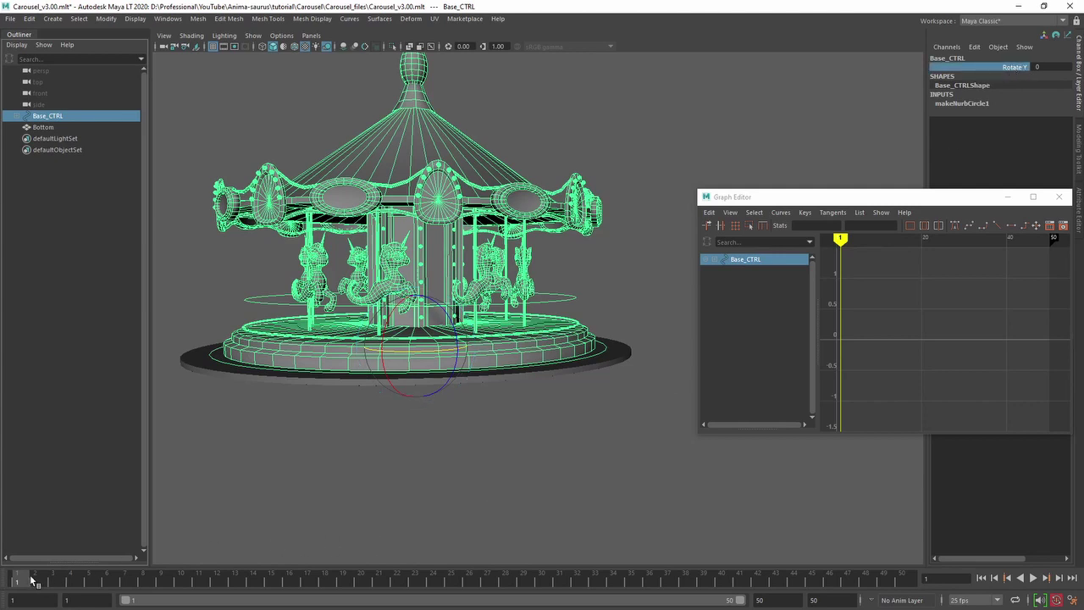
{"action": "mouse_move", "coordinate": [34, 581]}
{"action": "left_mouse_down"}
{"action": "mouse_move", "coordinate": [890, 581]}
{"action": "mouse_move", "coordinate": [17, 580]}
{"action": "left_mouse_up"}
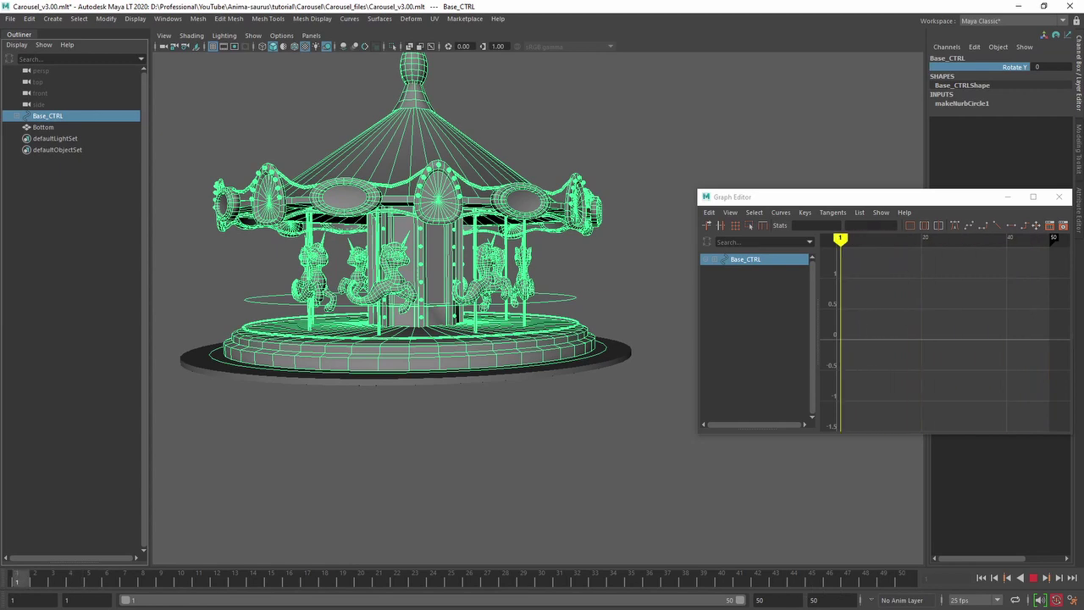
{"action": "right_click", "coordinate": [1014, 66]}
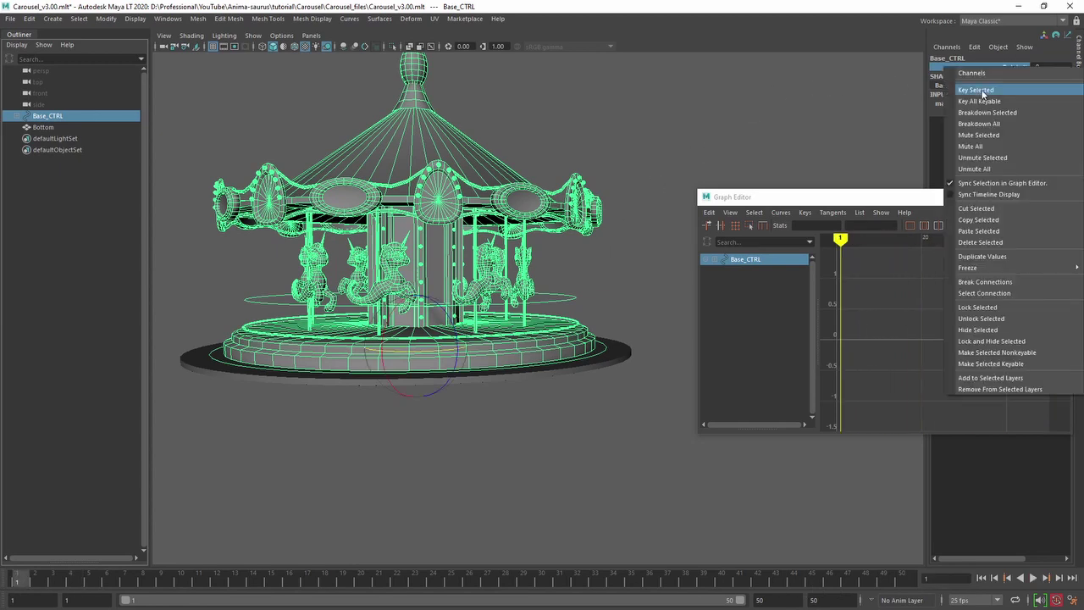
{"action": "left_click", "coordinate": [982, 92]}
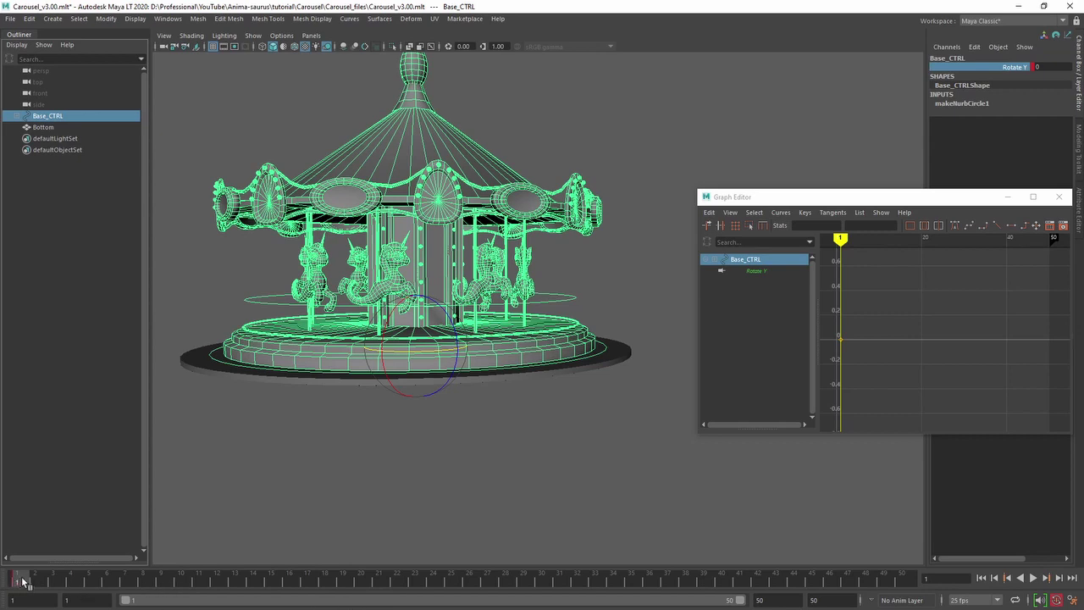
Go to frame 50 and begin entering 360 for Rotate Y.
{"action": "left_click_drag", "start_coordinate": [28, 578], "coordinate": [903, 578]}
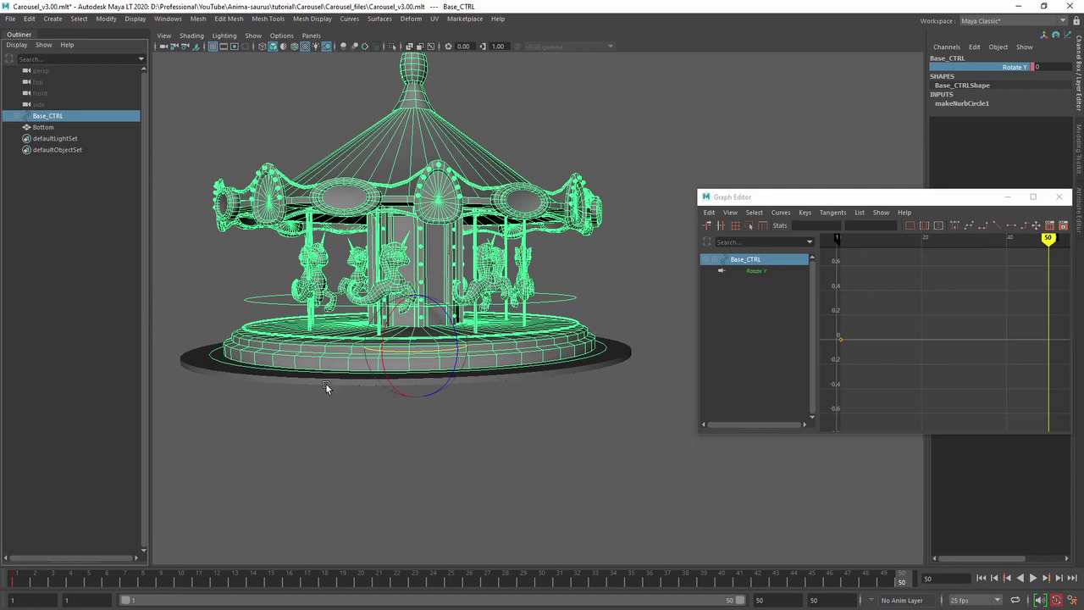
{"action": "left_click_drag", "start_coordinate": [373, 284], "coordinate": [506, 336]}
{"action": "key", "text": "ctrl+z"}
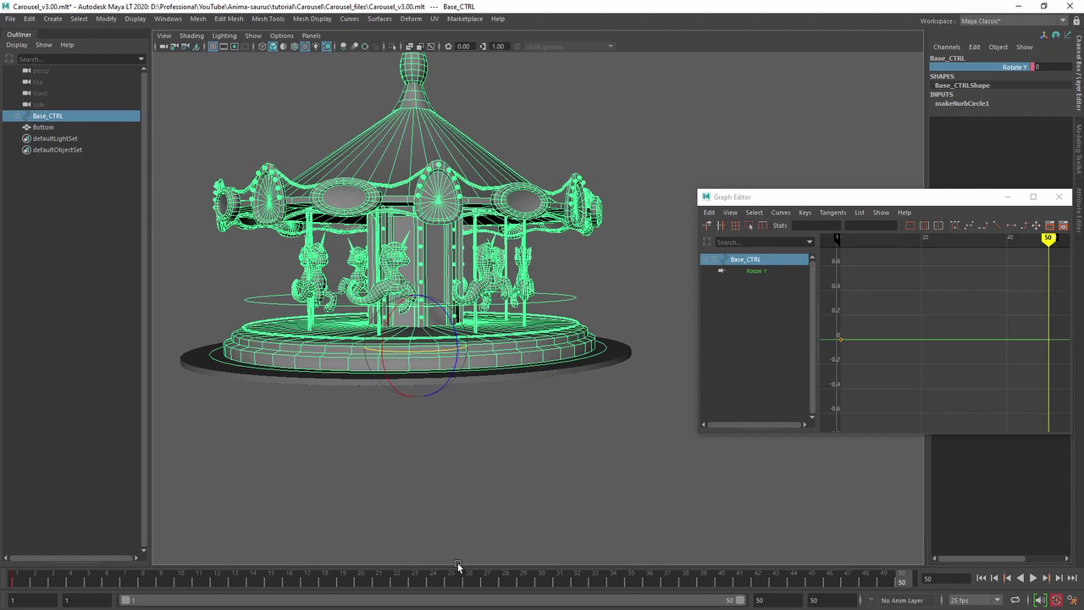
{"action": "left_click", "coordinate": [1044, 66]}
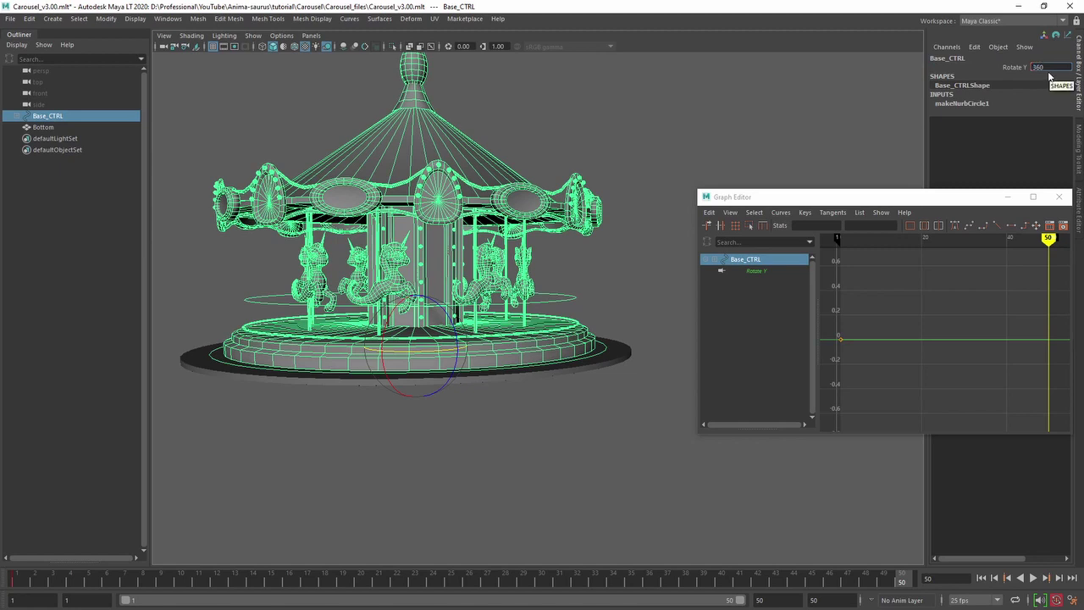
Key Rotate Y at 360 on frame 50, then bring the new curve into view in the Graph Editor.
{"action": "type", "text": "360"}
{"action": "key", "text": "Return"}
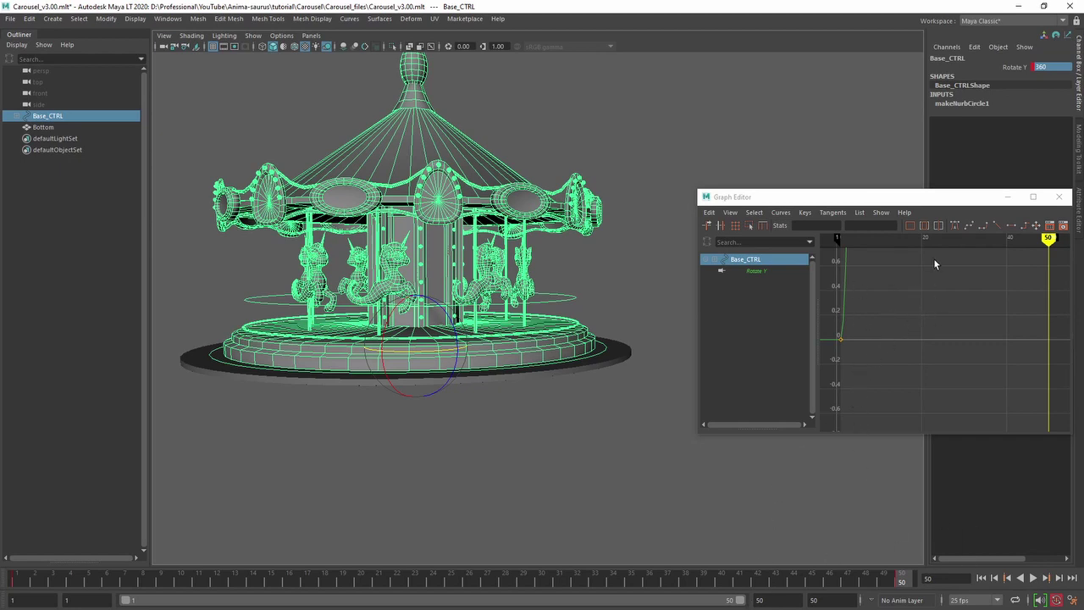
{"action": "left_click", "coordinate": [885, 202]}
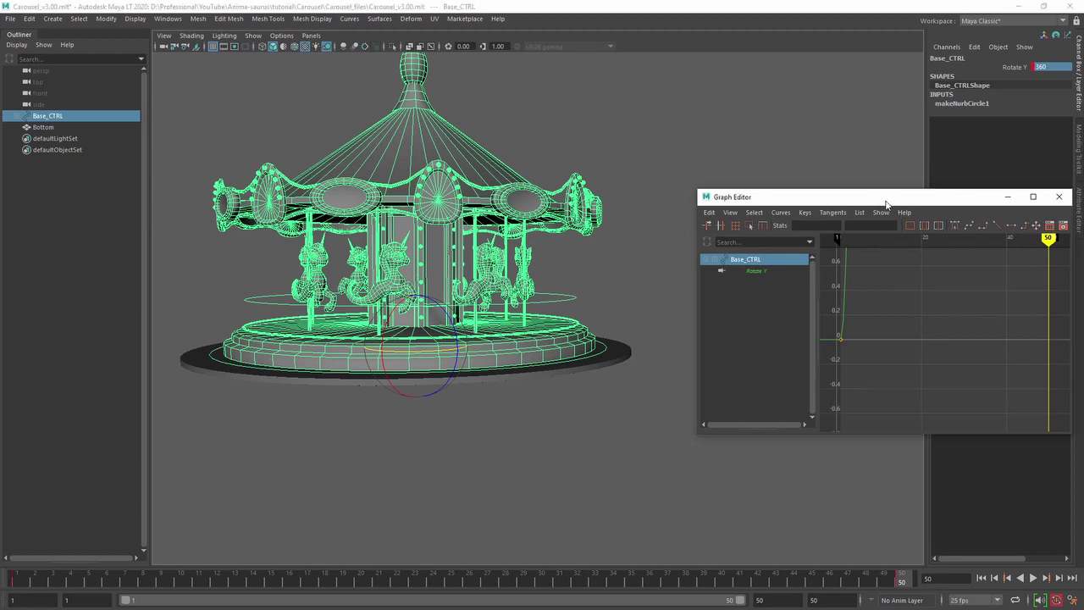
{"action": "left_click_drag", "start_coordinate": [886, 202], "coordinate": [725, 157]}
{"action": "middle_click_drag", "start_coordinate": [793, 271], "coordinate": [773, 282], "text": "alt"}
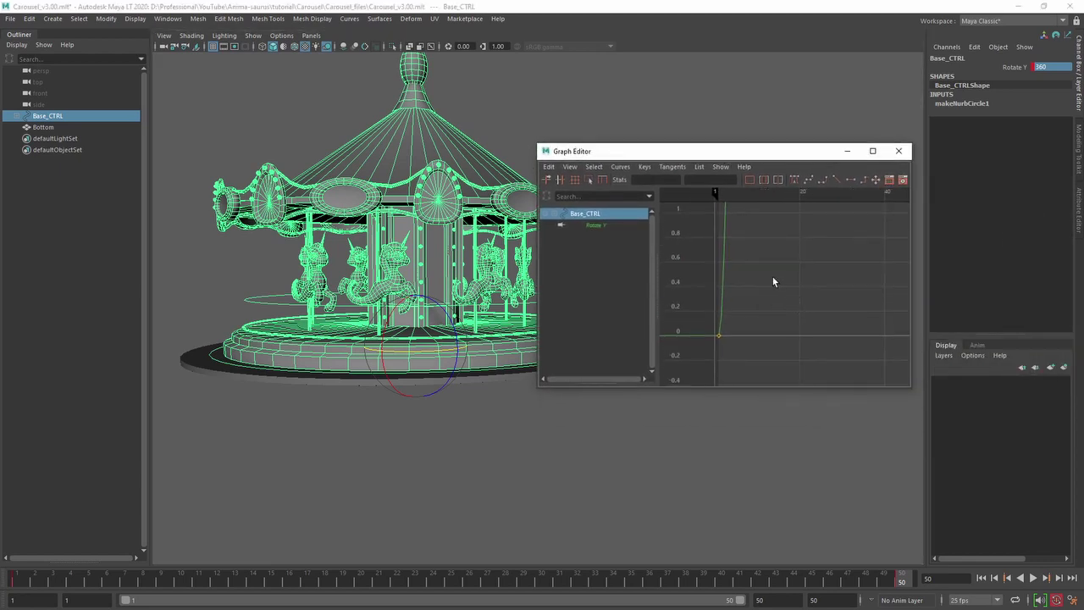
Give Base_CTRL's Rotate Y keys linear tangents for a constant 0–360 spin, then reselect the curve.
{"action": "key", "text": "f"}
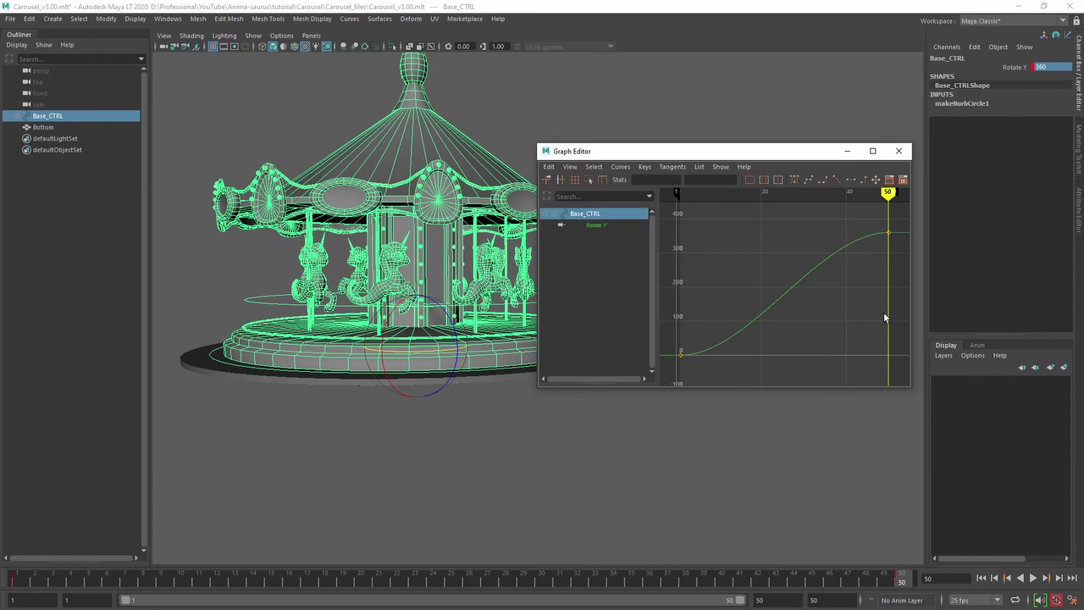
{"action": "left_click_drag", "start_coordinate": [756, 271], "coordinate": [811, 306]}
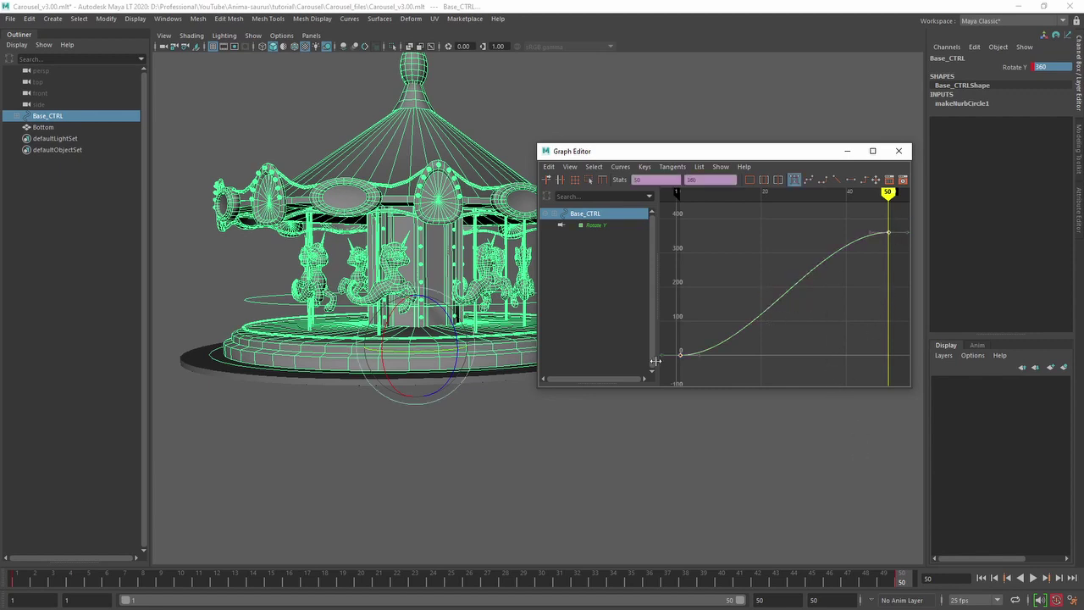
{"action": "left_click", "coordinate": [837, 179]}
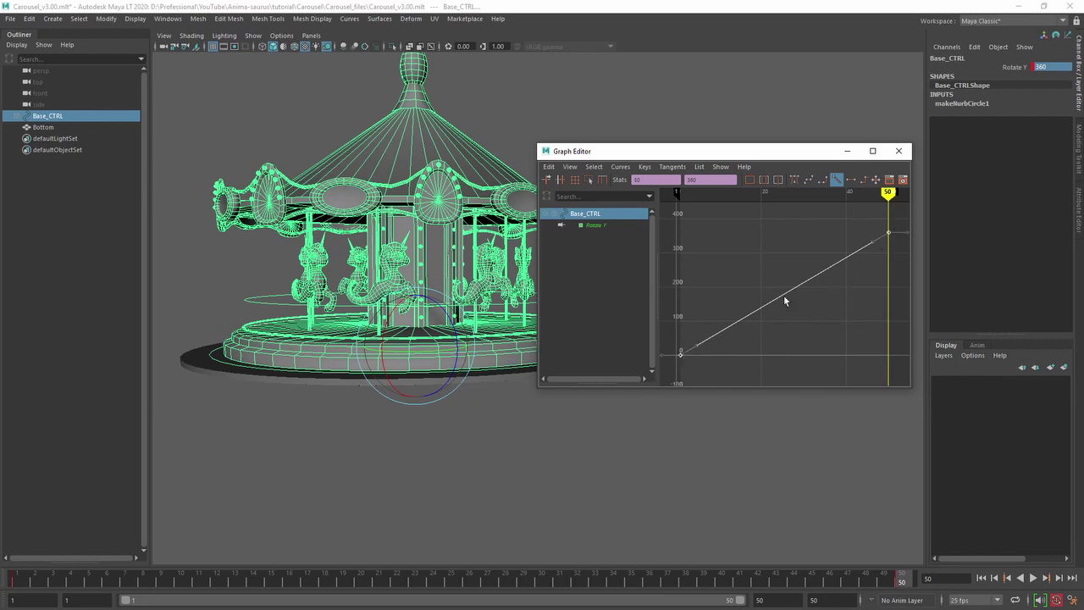
{"action": "left_click", "coordinate": [809, 319]}
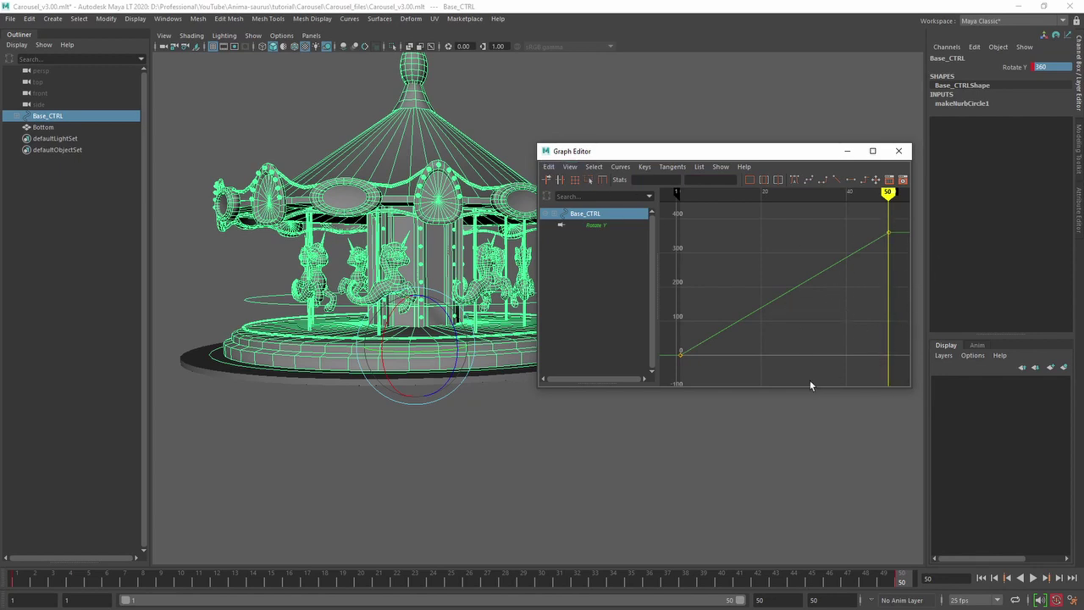
{"action": "left_click_drag", "start_coordinate": [761, 157], "coordinate": [708, 107]}
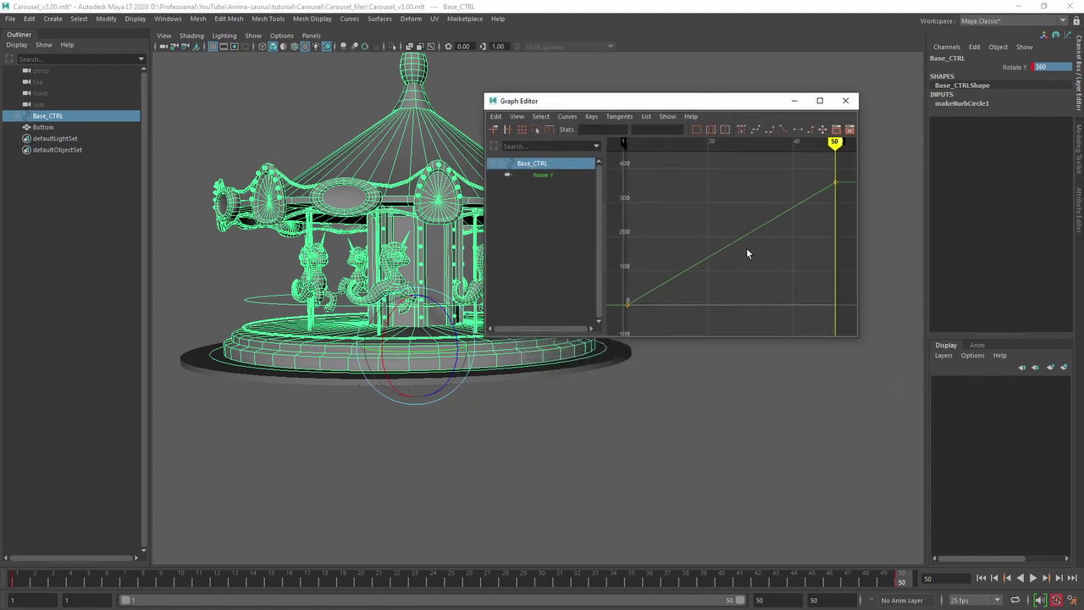
{"action": "left_click_drag", "start_coordinate": [718, 230], "coordinate": [721, 233]}
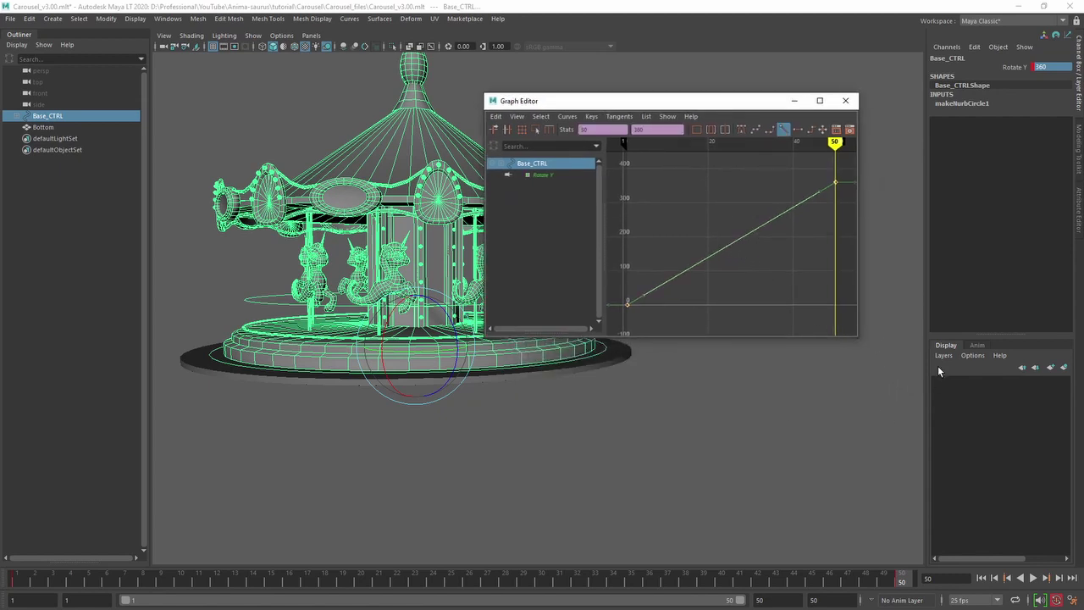
Set the Rotate Y curve's Post Infinity to Cycle.
{"action": "left_click", "coordinate": [567, 116]}
{"action": "mouse_move", "coordinate": [606, 151]}
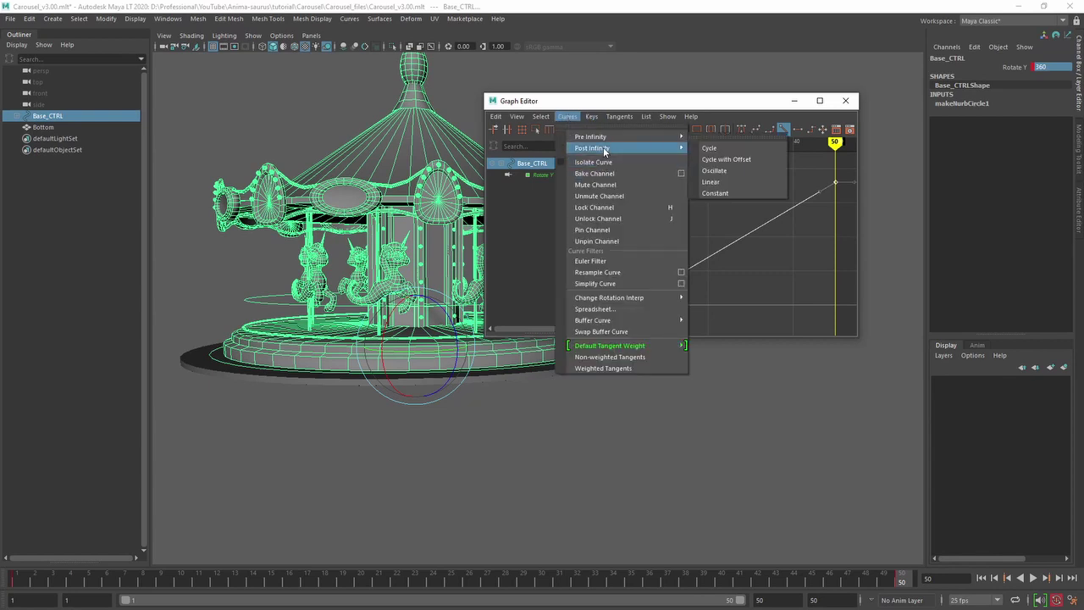
{"action": "left_click", "coordinate": [726, 149]}
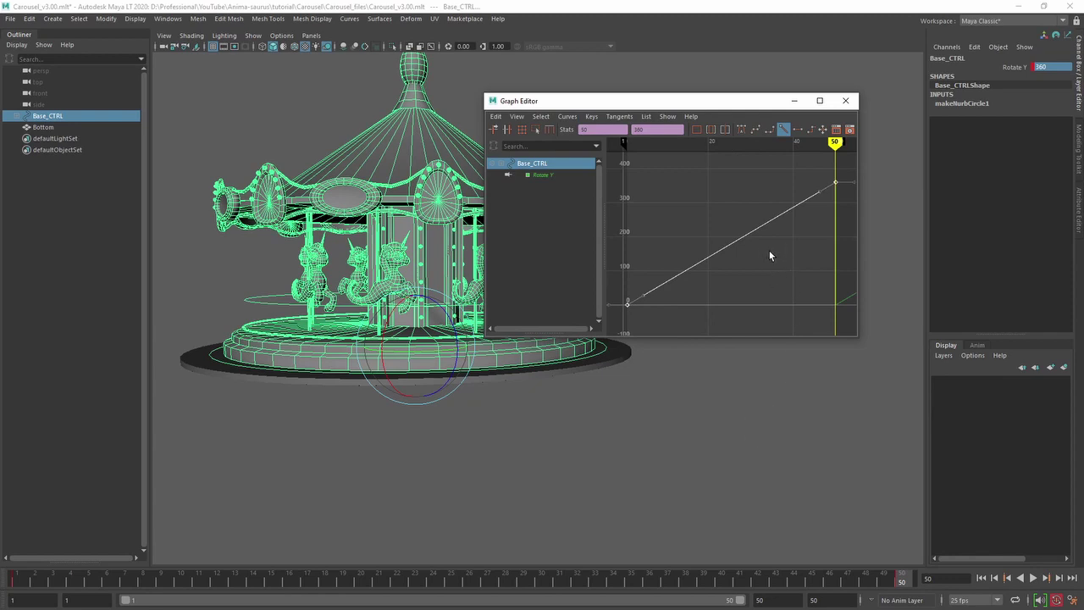
Centre the graph on the current time and check the repeating 0–360 sawtooth past frame 50.
{"action": "left_click", "coordinate": [523, 118]}
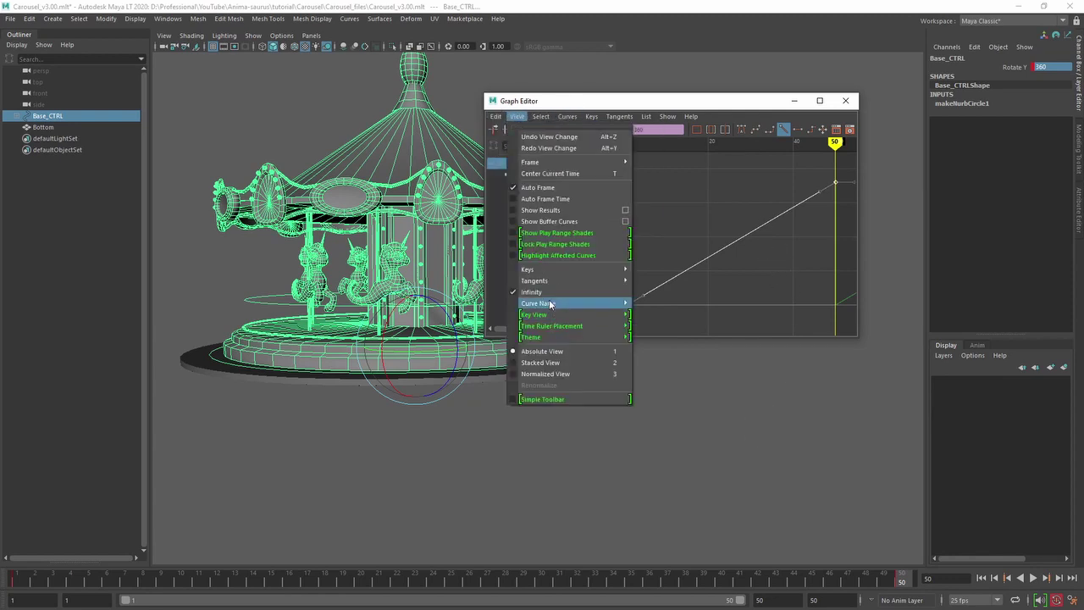
{"action": "left_click", "coordinate": [514, 116]}
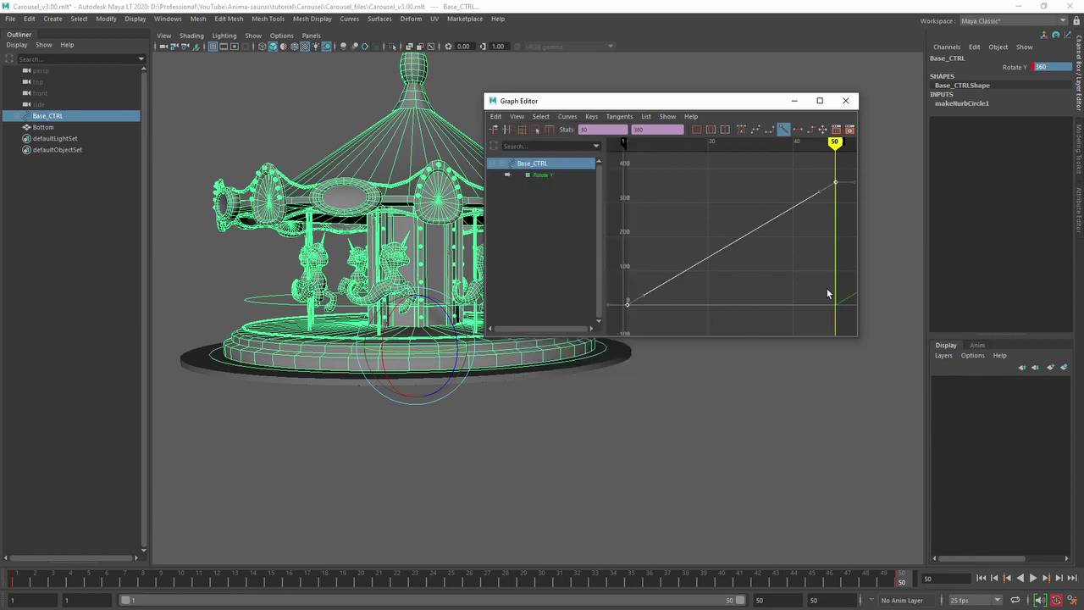
{"action": "key", "text": "t"}
{"action": "middle_click_drag", "start_coordinate": [705, 238], "coordinate": [815, 230], "text": "alt"}
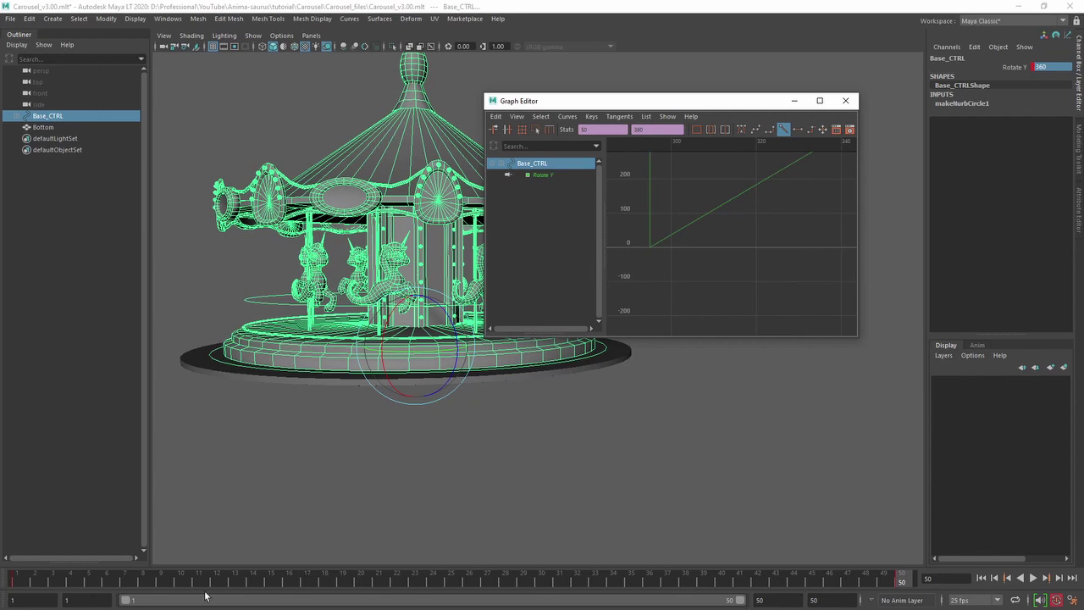
Set the playback end frame to 250 and close the Graph Editor.
{"action": "left_click", "coordinate": [767, 600]}
{"action": "type", "text": "2"}
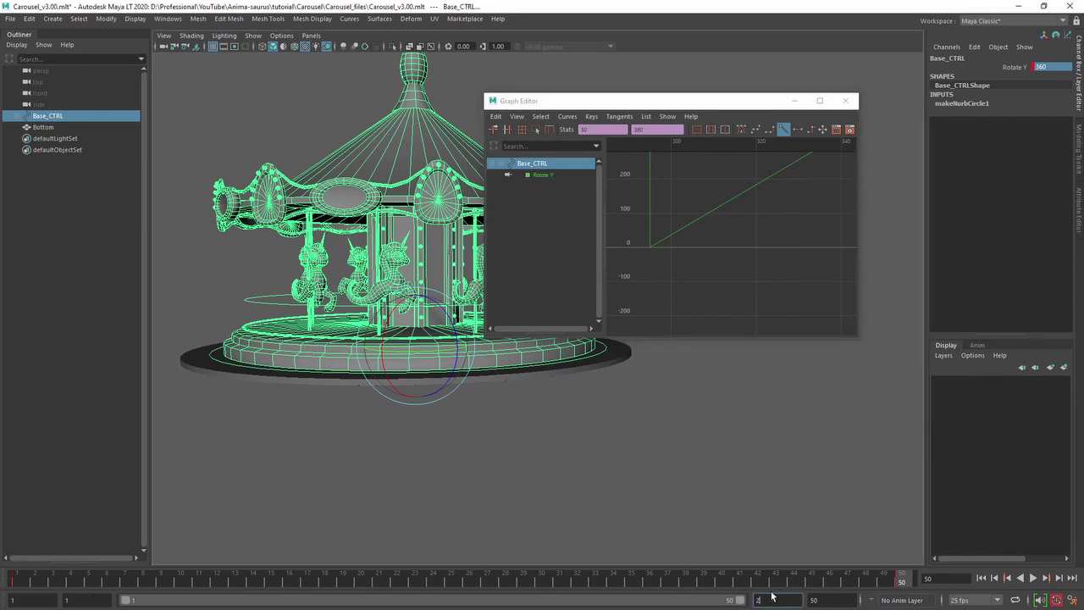
{"action": "key", "text": "Return"}
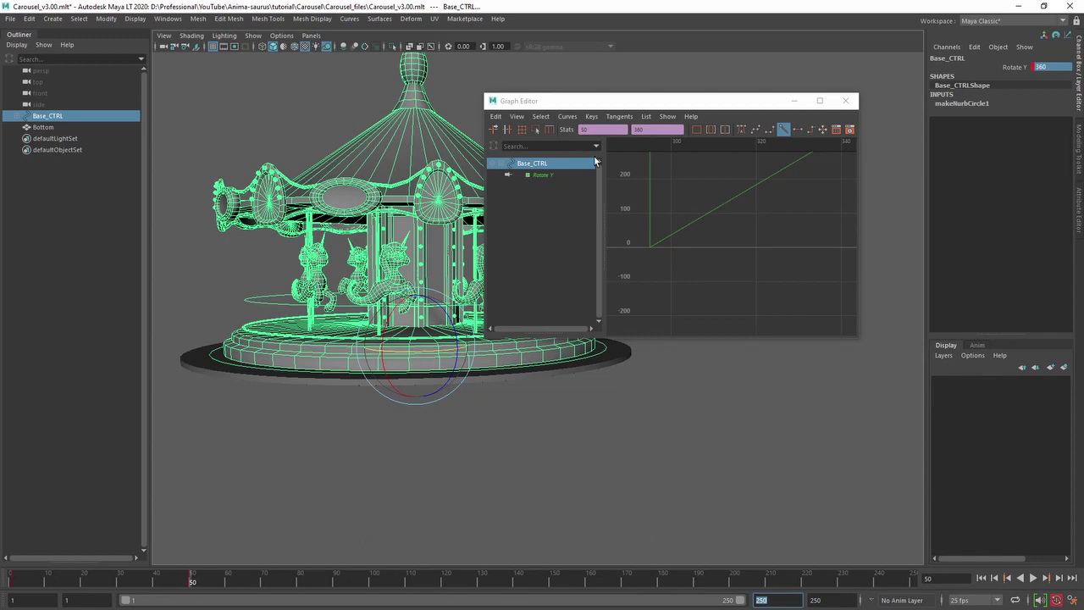
{"action": "left_click", "coordinate": [845, 101]}
Play back and scrub the timeline to check the carousel's repeated rotations.
{"action": "left_click_drag", "start_coordinate": [527, 479], "coordinate": [455, 561], "text": "alt"}
{"action": "key", "text": "alt+v"}
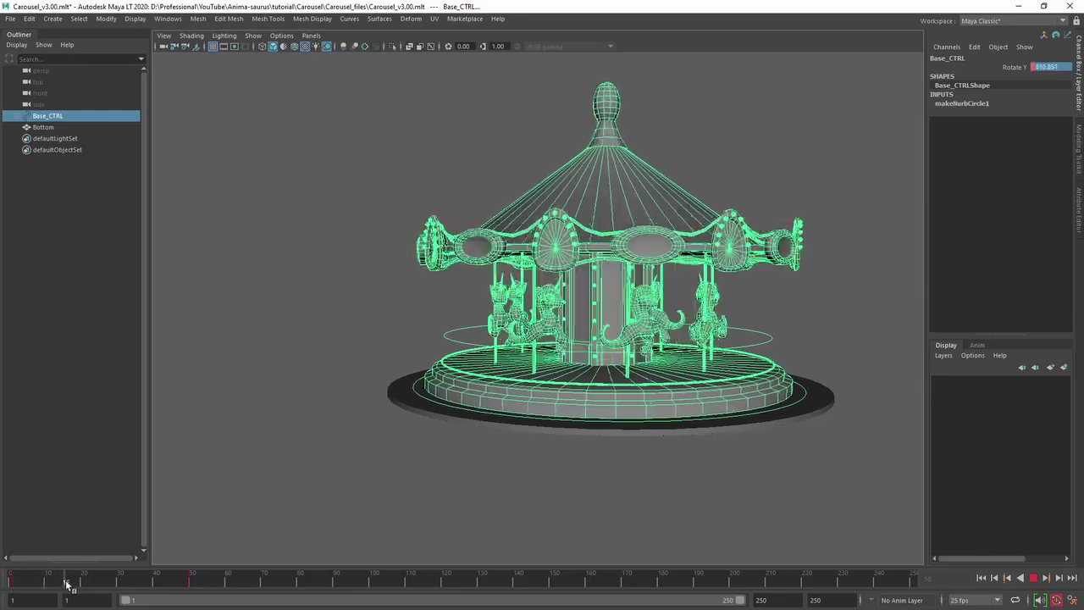
{"action": "left_click_drag", "start_coordinate": [173, 579], "coordinate": [571, 561]}
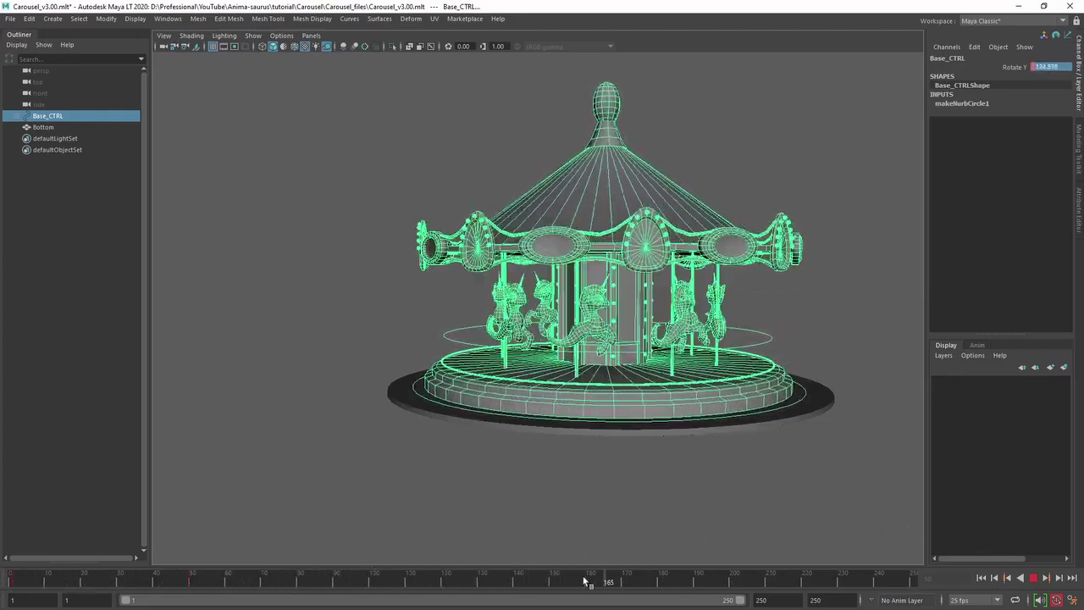
{"action": "key", "text": "alt+v"}
{"action": "key", "text": "alt+shift+v"}
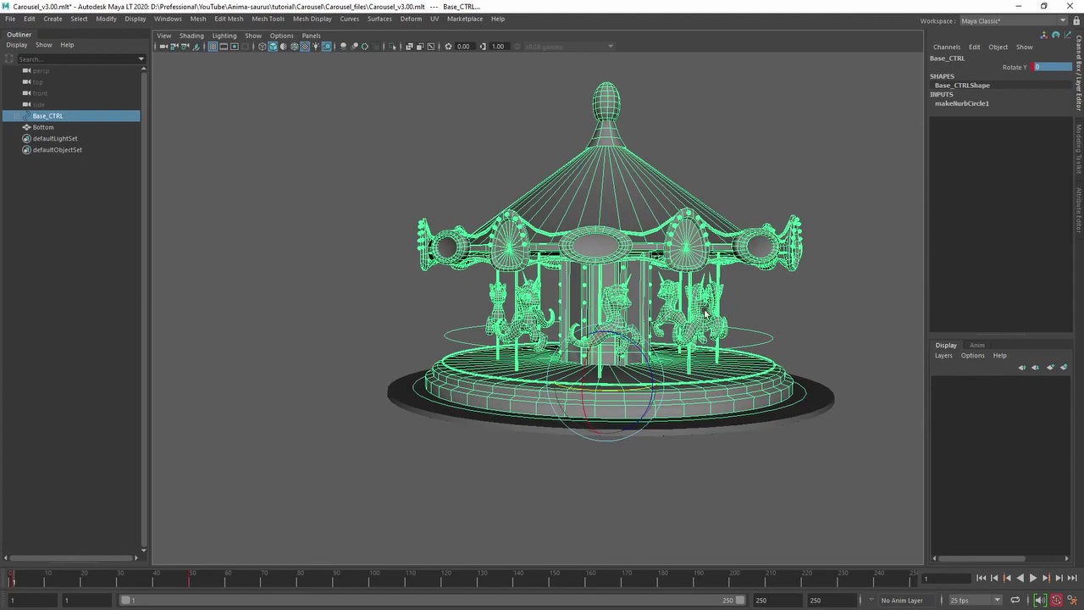
{"action": "left_click", "coordinate": [1032, 577]}
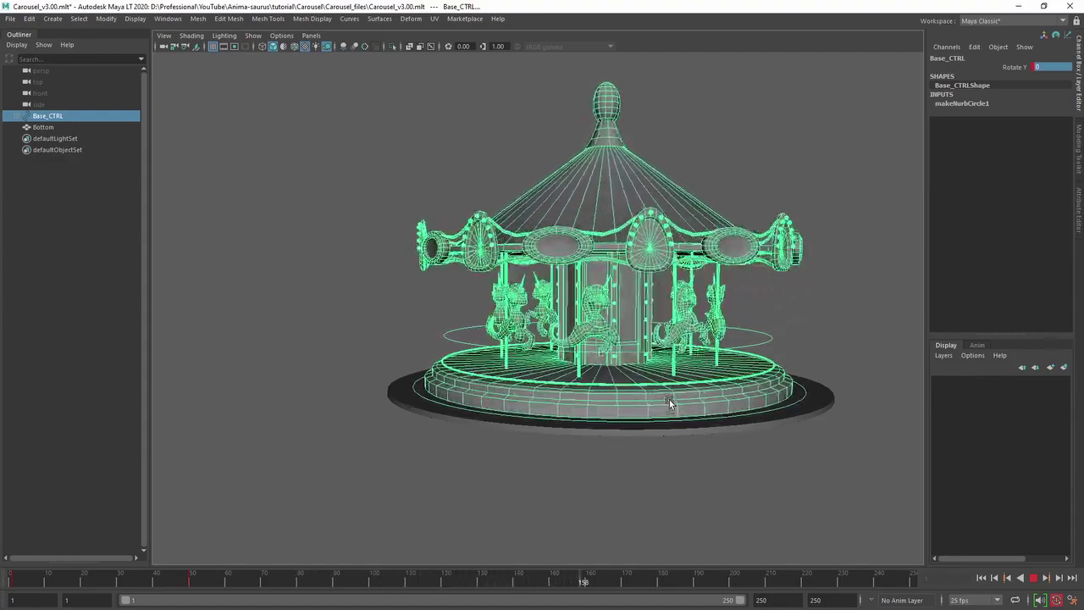
{"action": "left_click", "coordinate": [1033, 577]}
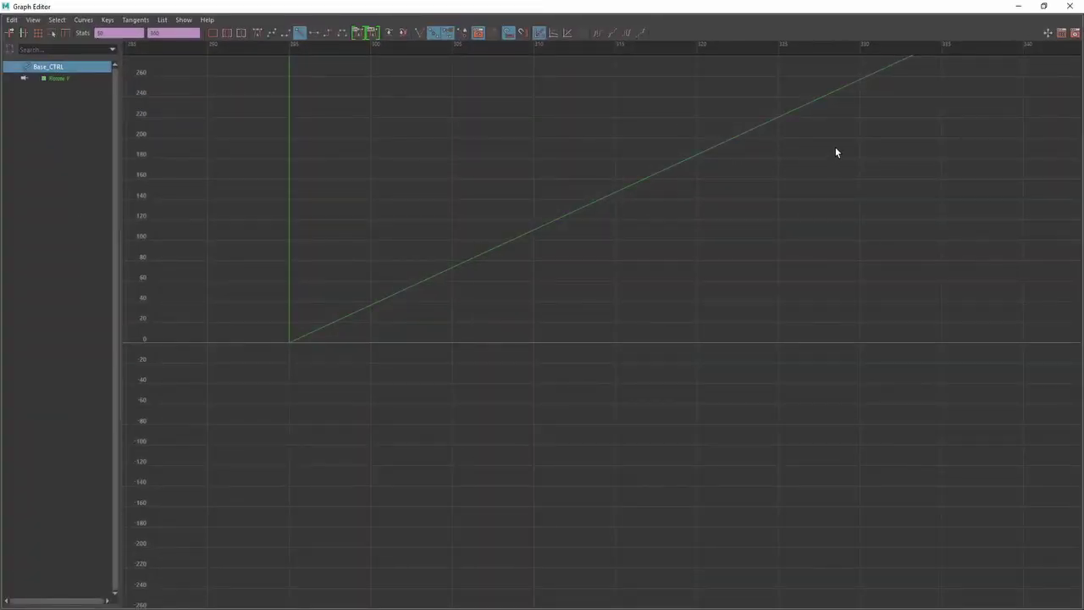
Move the Rotate Y end key from frame 50 to frame 100.
{"action": "key", "text": "a"}
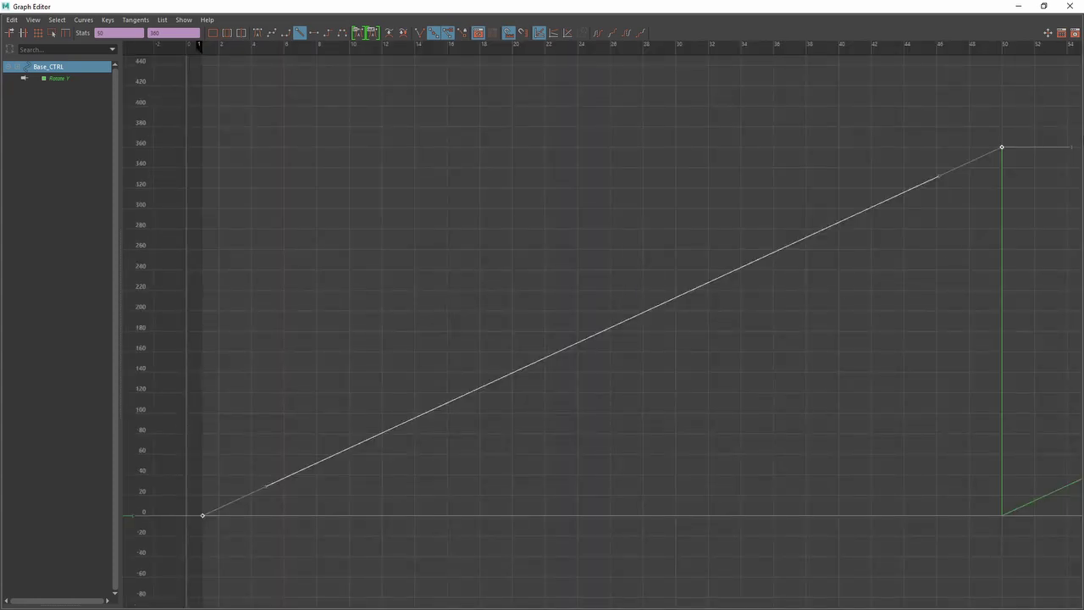
{"action": "left_click_drag", "start_coordinate": [1055, 161], "coordinate": [915, 127]}
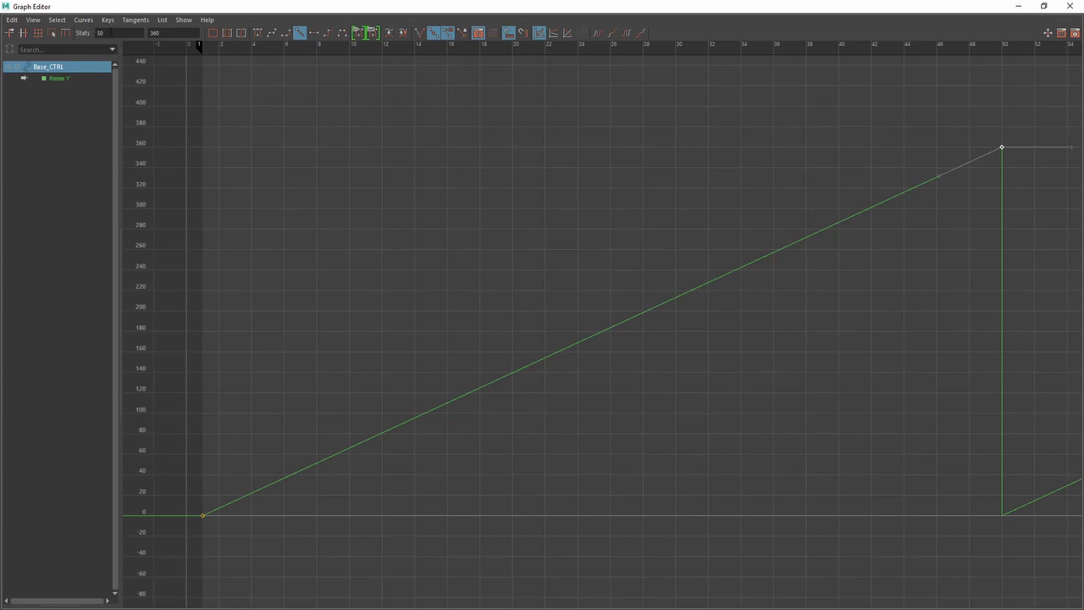
{"action": "double_click", "coordinate": [100, 32]}
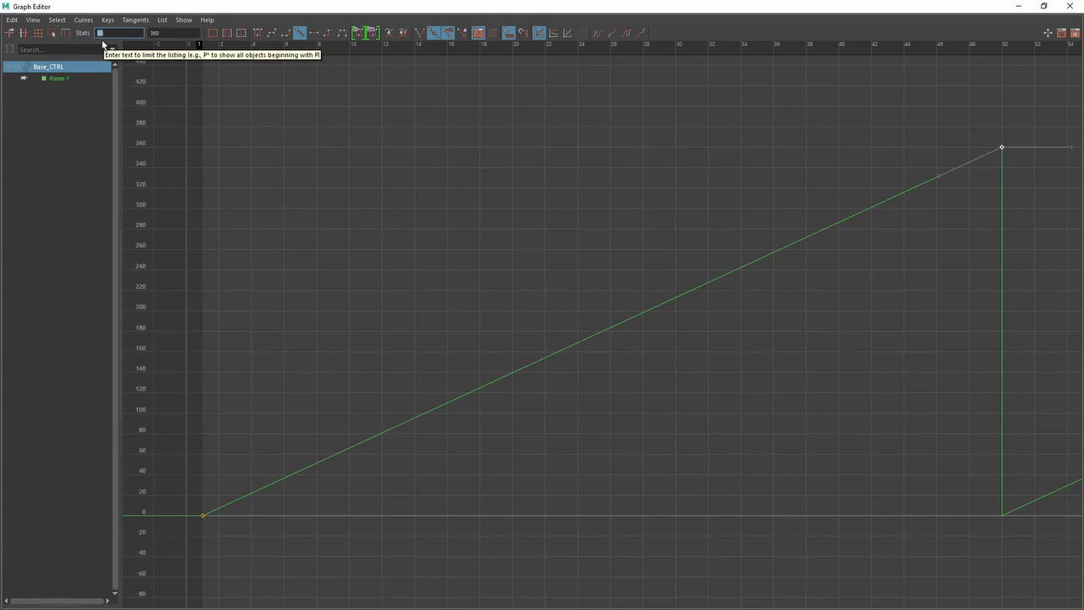
{"action": "key", "text": "Return"}
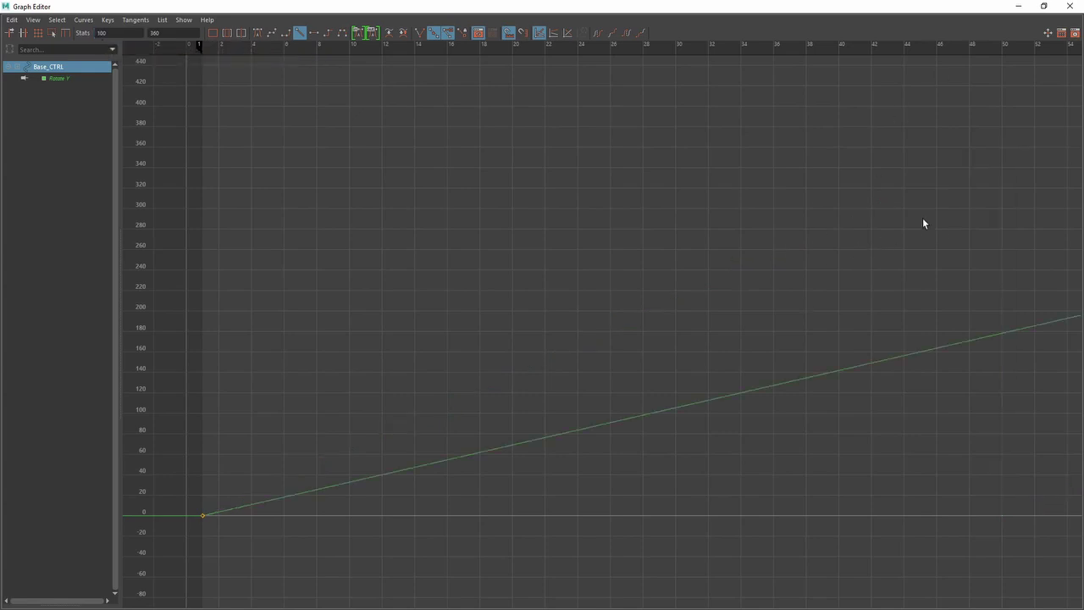
Play the slower rotation from frame 1 to check it.
{"action": "key", "text": "a"}
{"action": "middle_click_drag", "start_coordinate": [907, 254], "coordinate": [845, 293], "text": "alt"}
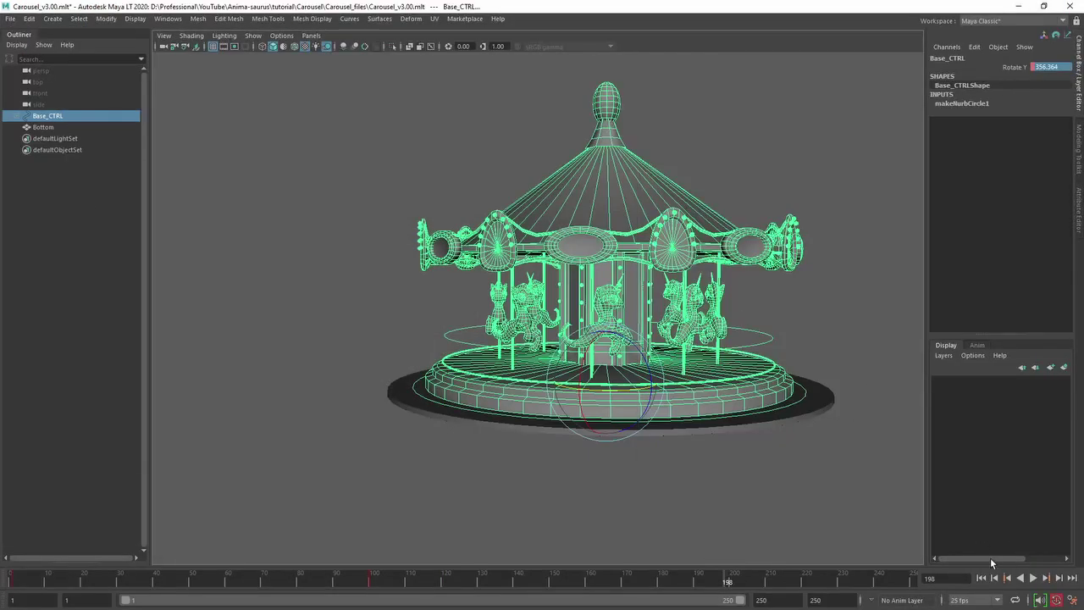
{"action": "left_click", "coordinate": [981, 577]}
{"action": "left_click", "coordinate": [1033, 577]}
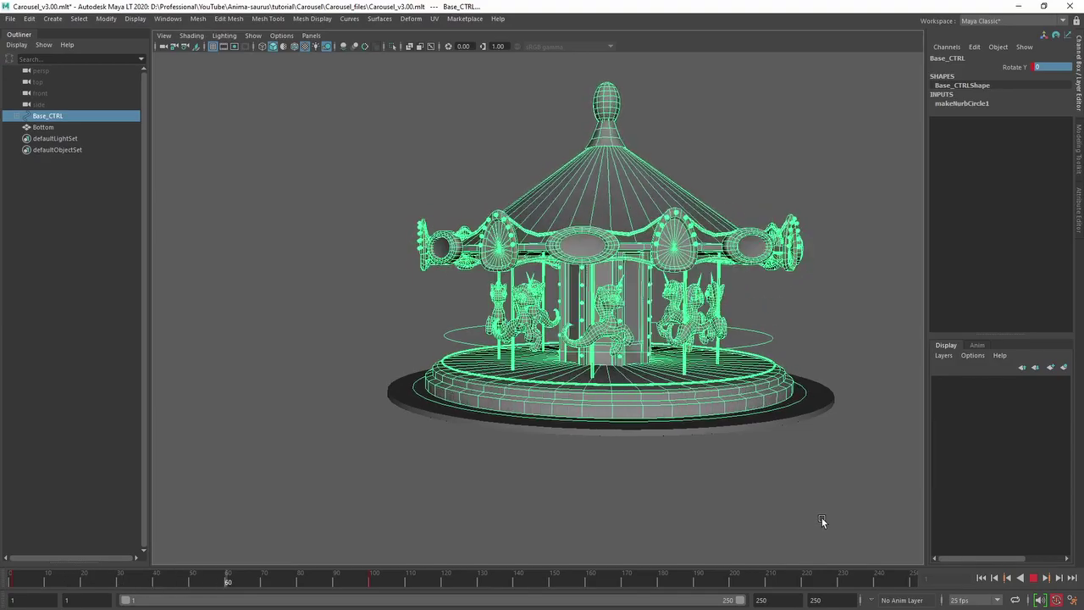
{"action": "middle_click_drag", "start_coordinate": [724, 457], "coordinate": [609, 487], "text": "alt"}
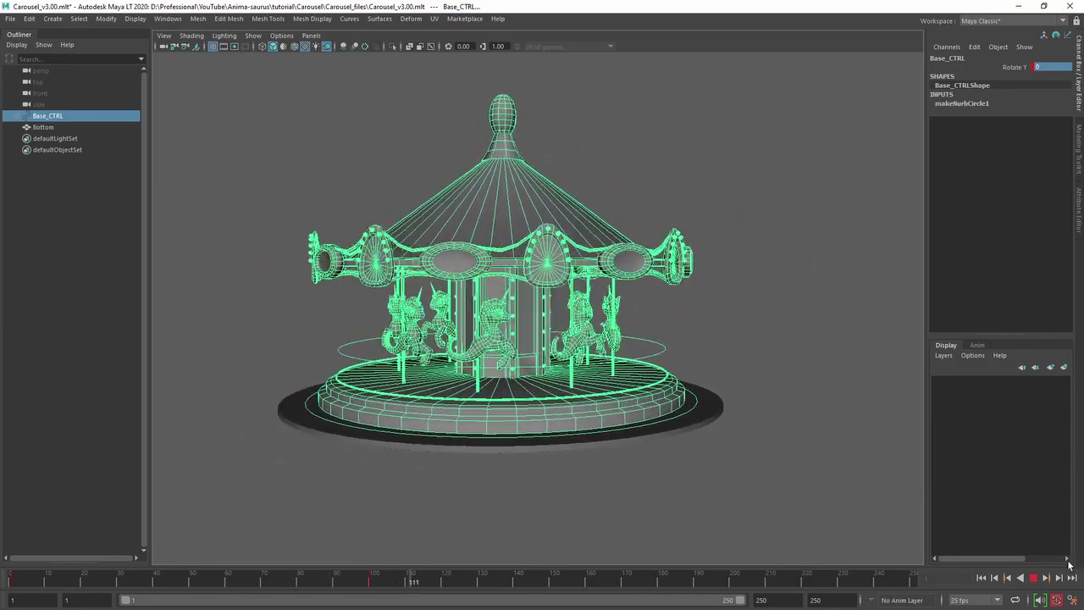
{"action": "key", "text": "Escape"}
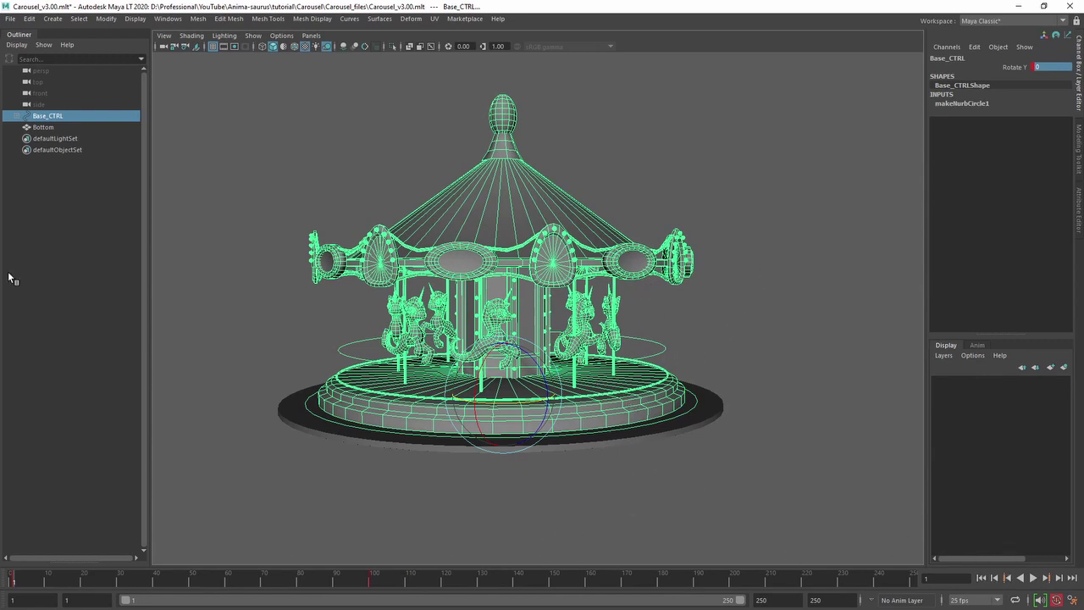
Select Horse_CTRL01 and set a key on its Translate Y channel.
{"action": "left_click", "coordinate": [25, 116]}
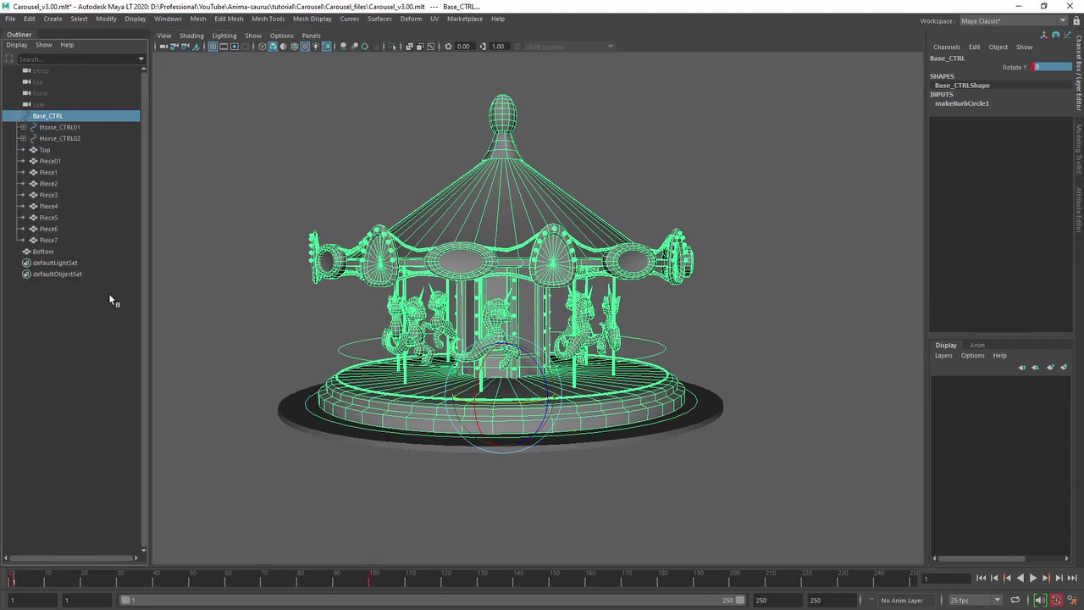
{"action": "left_click", "coordinate": [63, 128]}
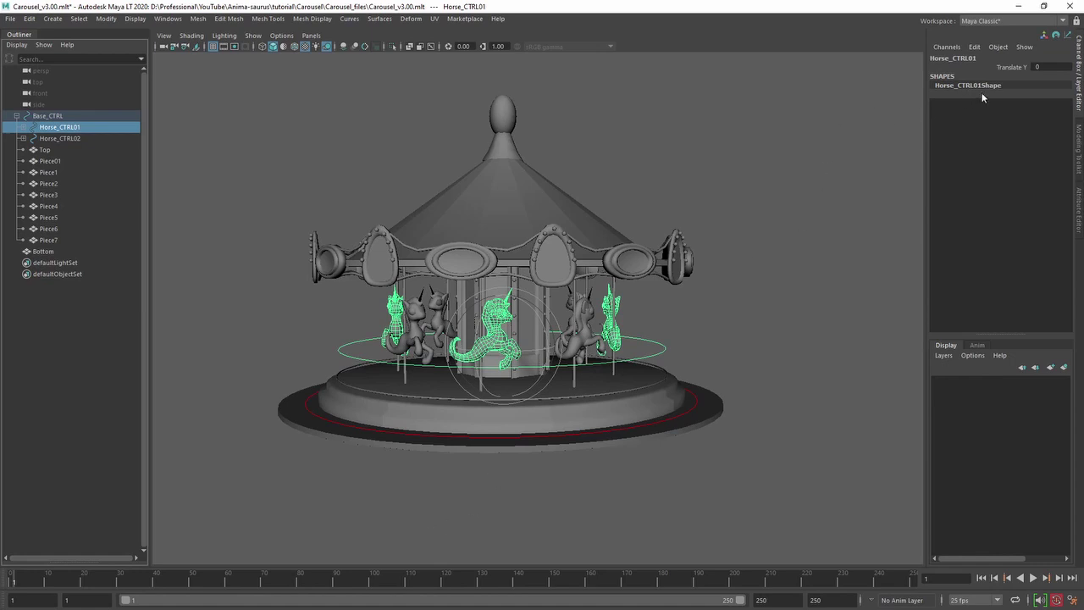
{"action": "left_click", "coordinate": [1015, 68]}
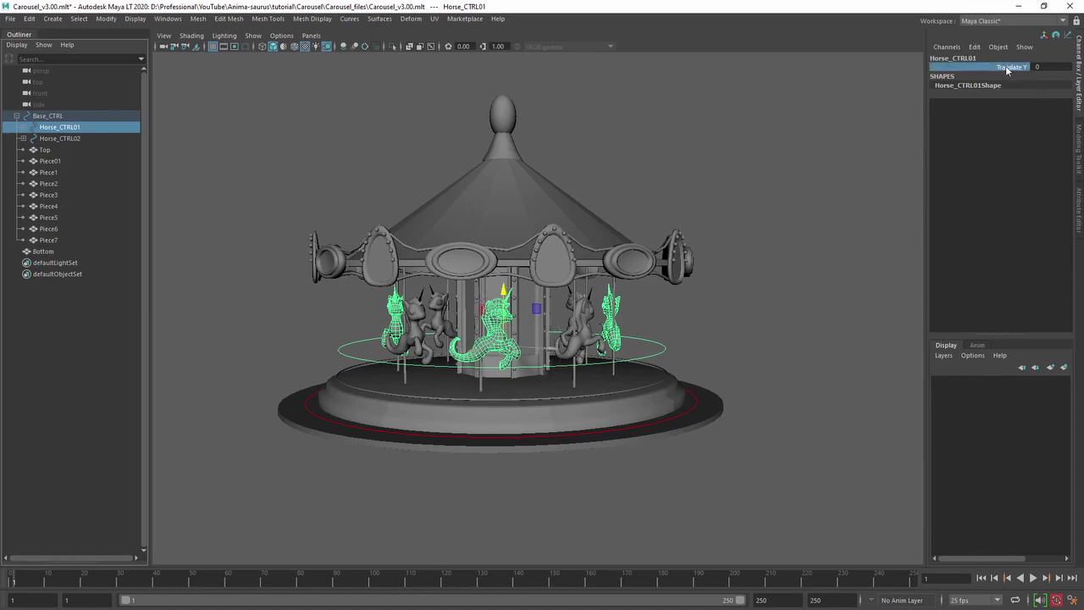
{"action": "right_click", "coordinate": [1003, 66]}
{"action": "left_click", "coordinate": [986, 88]}
{"action": "key", "text": "alt+v"}
{"action": "key", "text": "alt+v"}
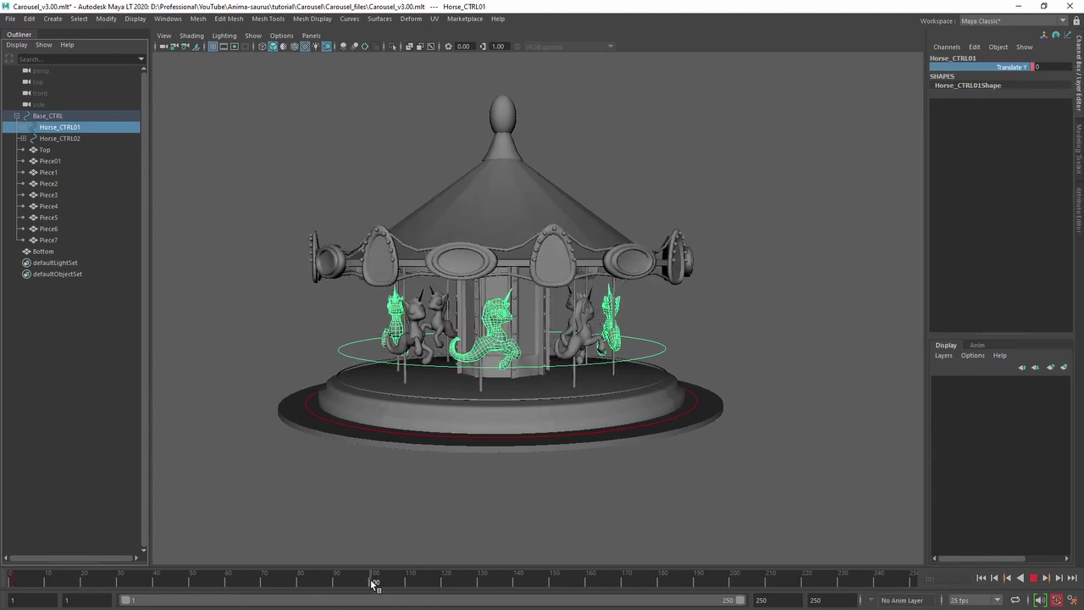
{"action": "right_click", "coordinate": [1000, 68]}
{"action": "left_click", "coordinate": [1003, 93]}
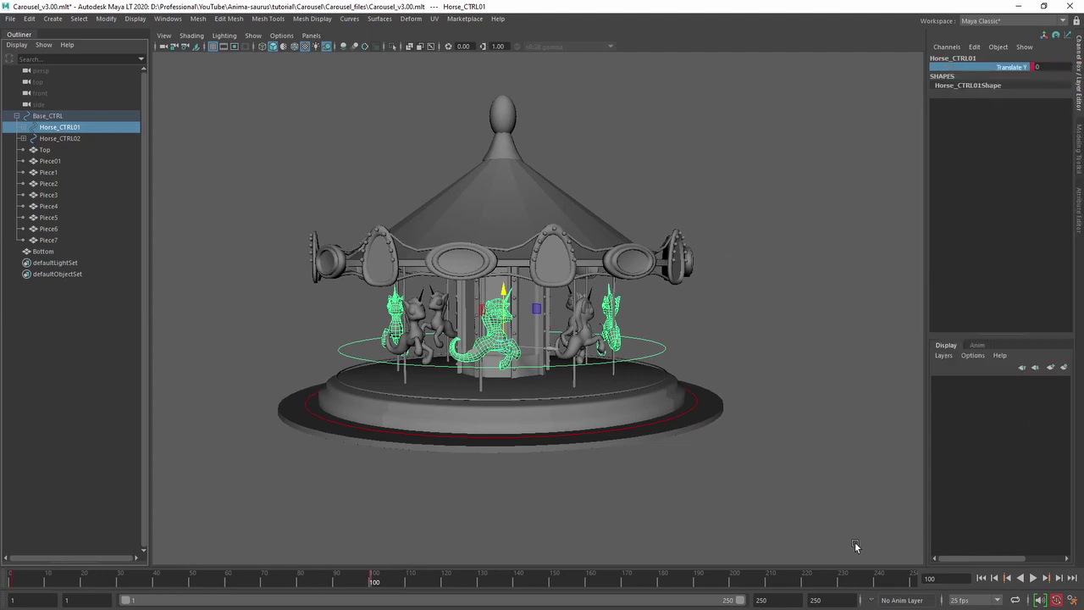
{"action": "left_click_drag", "start_coordinate": [193, 582], "coordinate": [193, 583]}
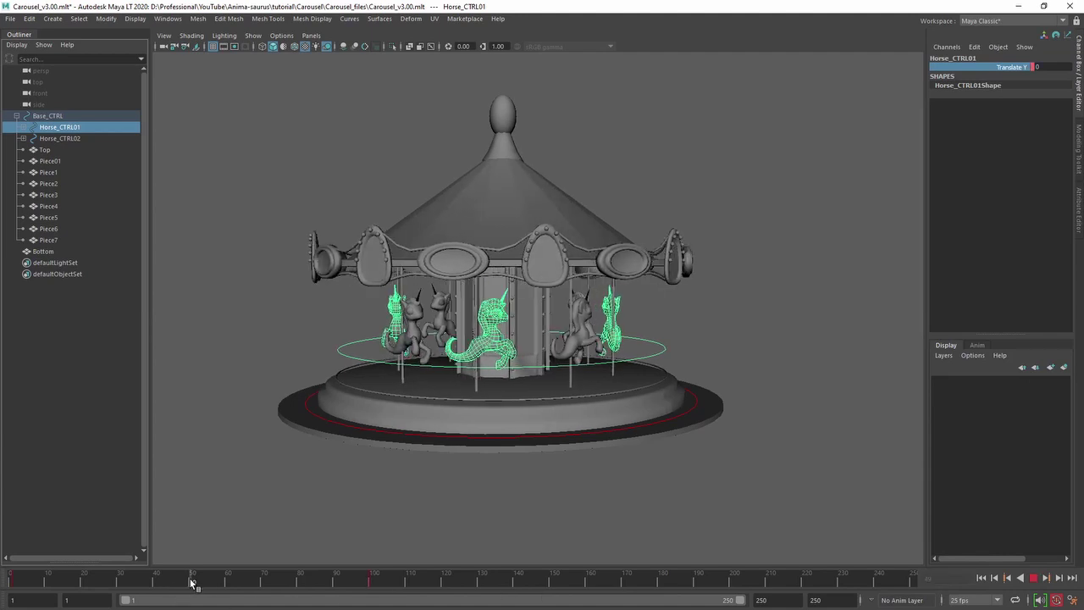
At frame 50, set Horse_CTRL01's Translate Y to 7 and key it.
{"action": "left_click", "coordinate": [1053, 66]}
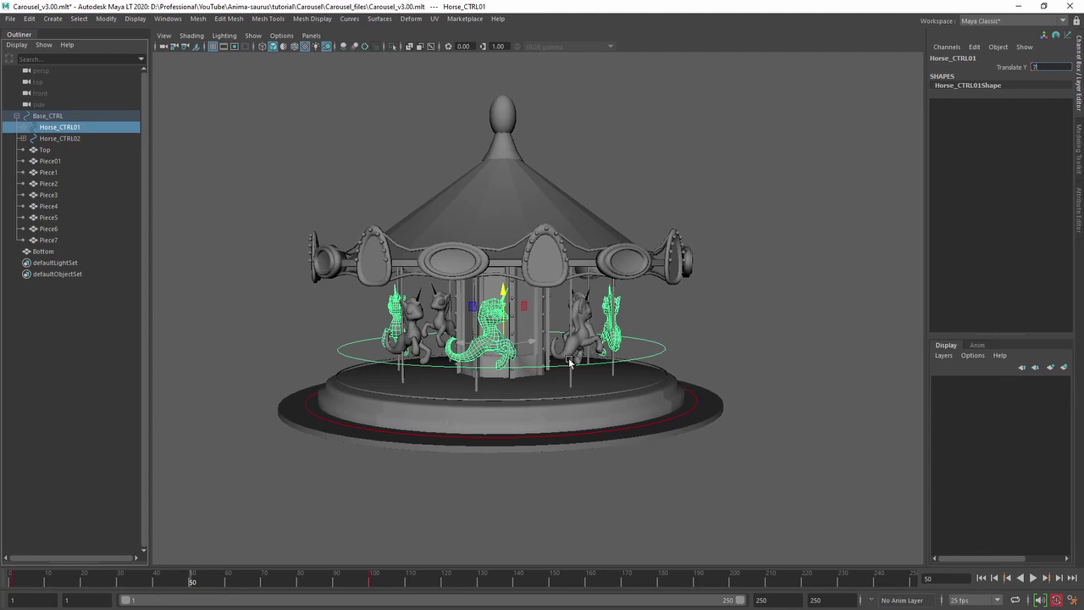
{"action": "type", "text": "7"}
{"action": "key", "text": "Return"}
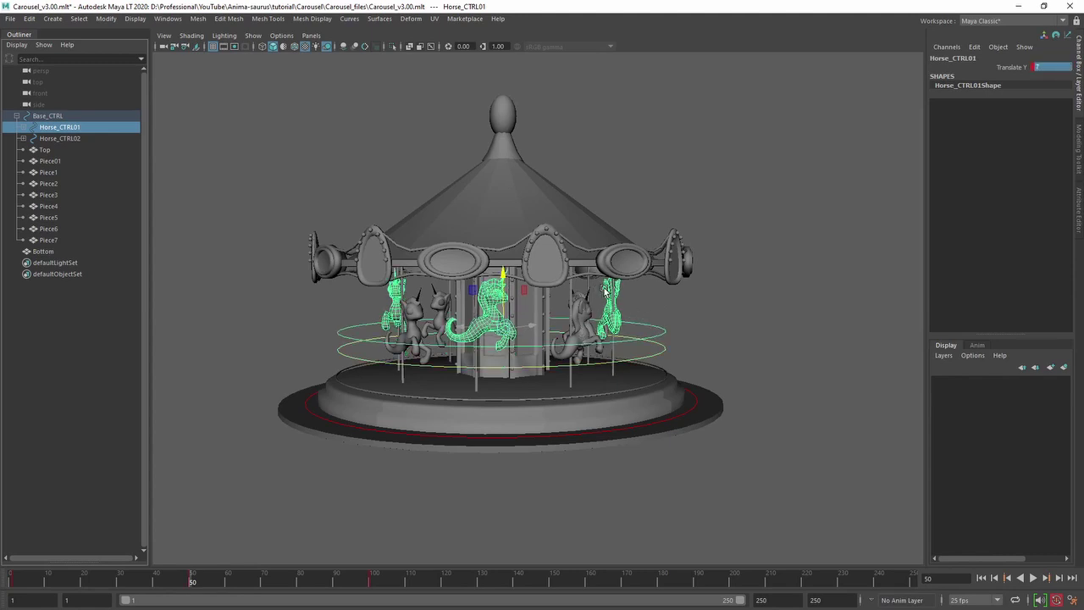
{"action": "left_click", "coordinate": [1017, 69]}
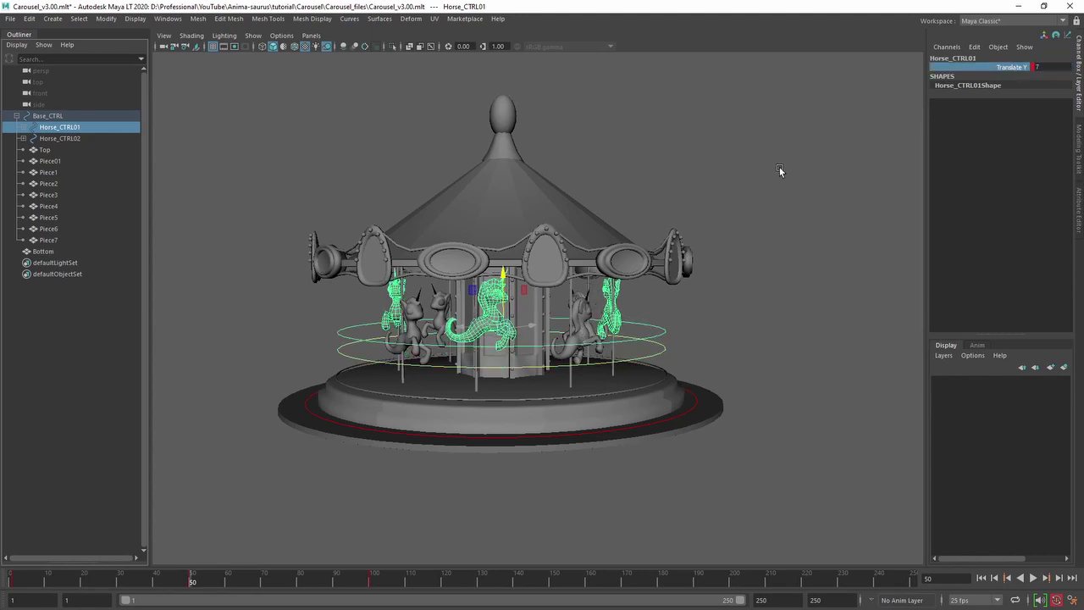
{"action": "mouse_move", "coordinate": [779, 167]}
{"action": "middle_mouse_down"}
{"action": "mouse_move", "coordinate": [720, 166]}
{"action": "mouse_move", "coordinate": [831, 139]}
{"action": "mouse_move", "coordinate": [435, 242]}
{"action": "mouse_move", "coordinate": [634, 188]}
{"action": "mouse_move", "coordinate": [807, 167]}
{"action": "mouse_move", "coordinate": [712, 171]}
{"action": "mouse_move", "coordinate": [894, 159]}
{"action": "mouse_move", "coordinate": [621, 212]}
{"action": "mouse_move", "coordinate": [787, 171]}
{"action": "middle_mouse_up"}
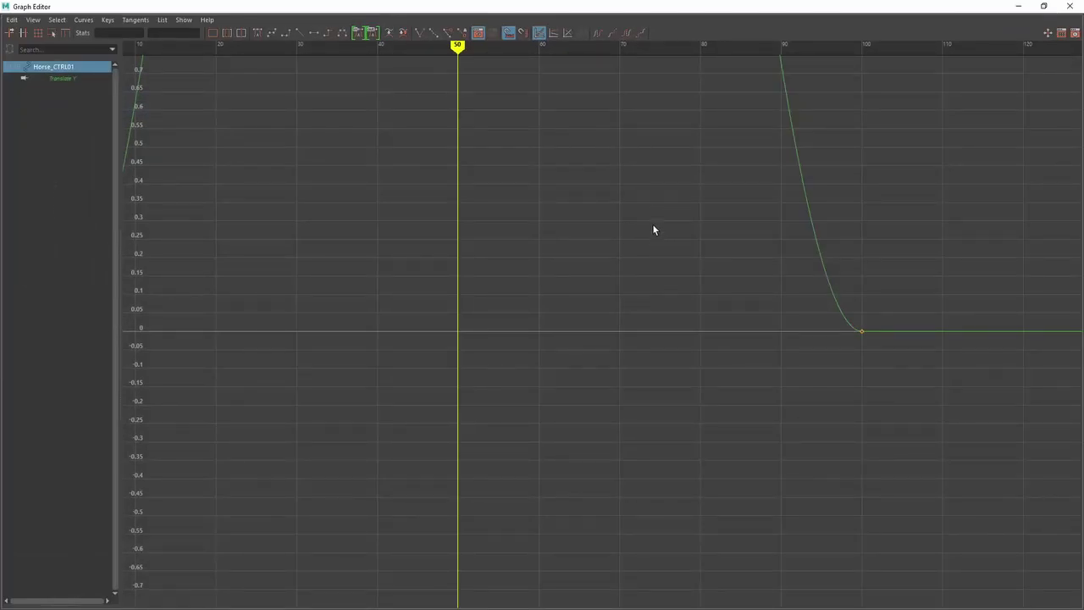
Set Horse_CTRL01's Translate Y Post Infinity to Cycle and inspect the repeating 0–7 wave.
{"action": "key", "text": "f"}
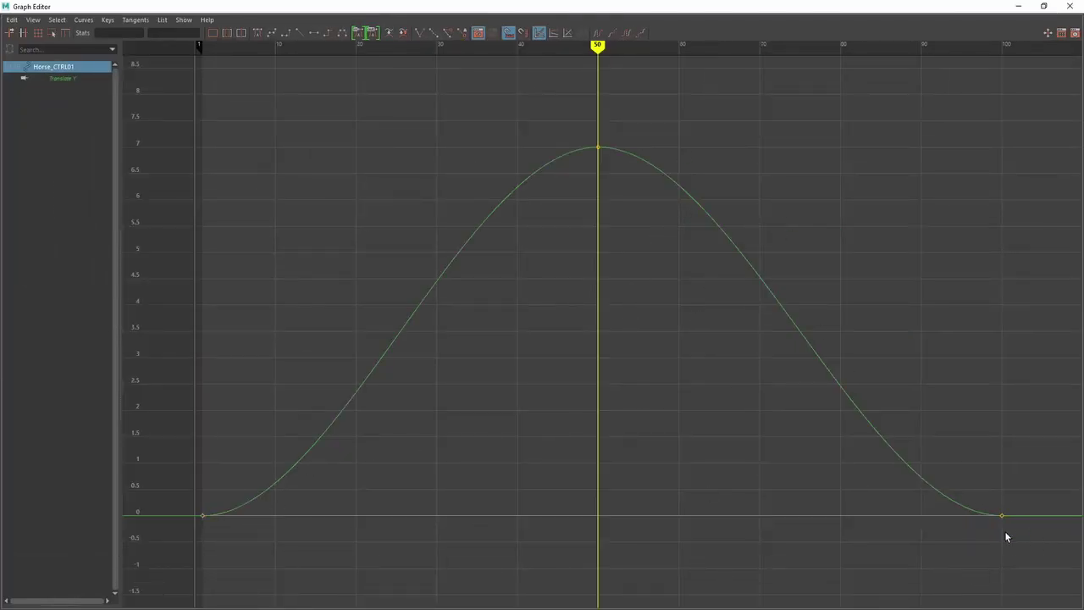
{"action": "left_click", "coordinate": [804, 313]}
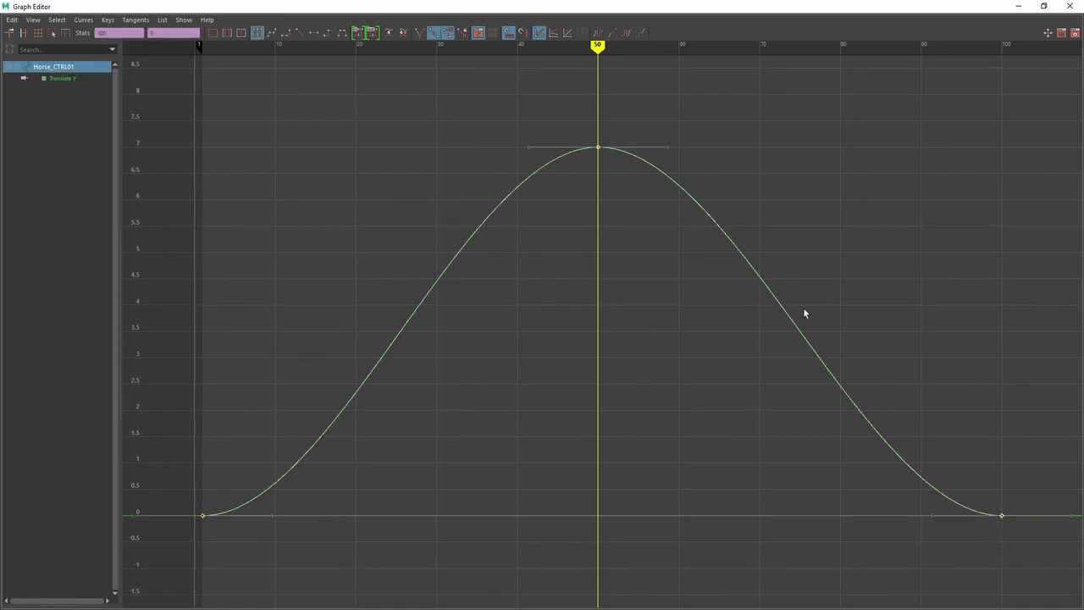
{"action": "left_click", "coordinate": [84, 22]}
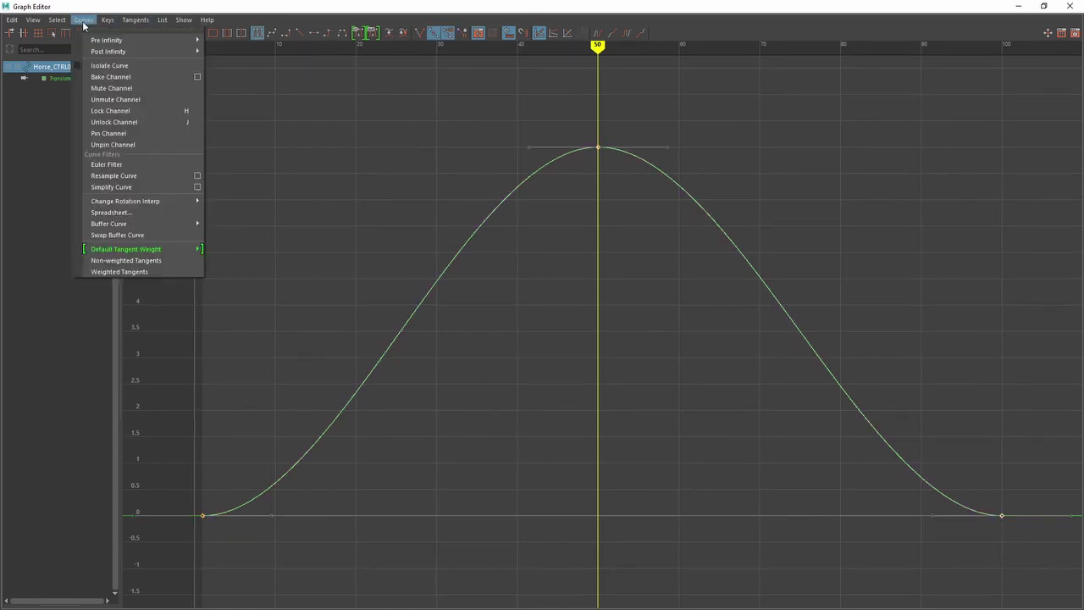
{"action": "mouse_move", "coordinate": [108, 52]}
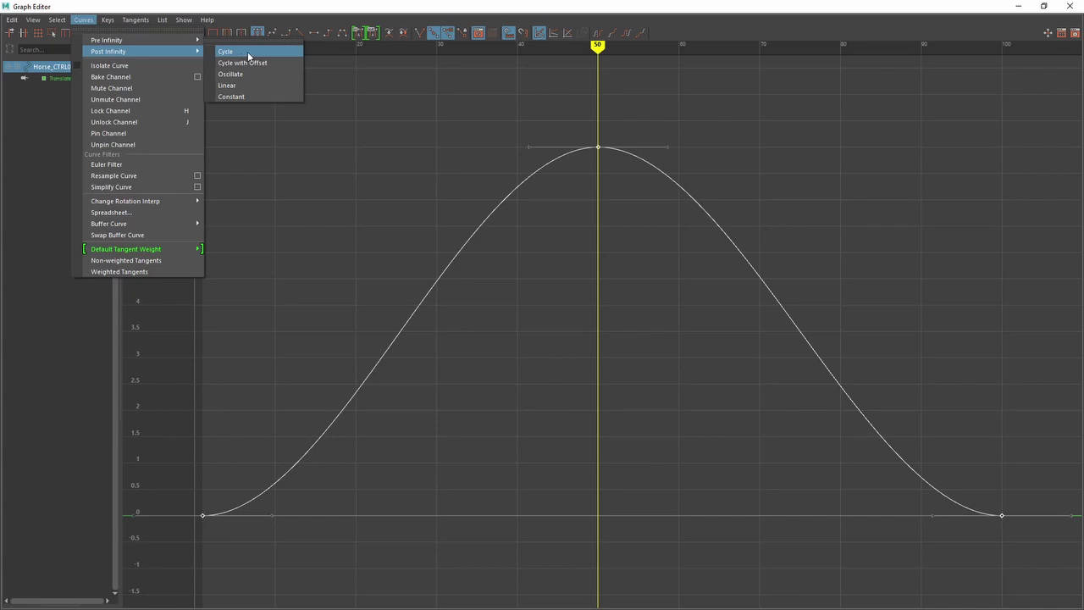
{"action": "left_click", "coordinate": [247, 51]}
{"action": "middle_click_drag", "start_coordinate": [877, 330], "coordinate": [472, 281], "text": "alt"}
{"action": "right_click_drag", "start_coordinate": [764, 310], "coordinate": [745, 298], "text": "alt+shift"}
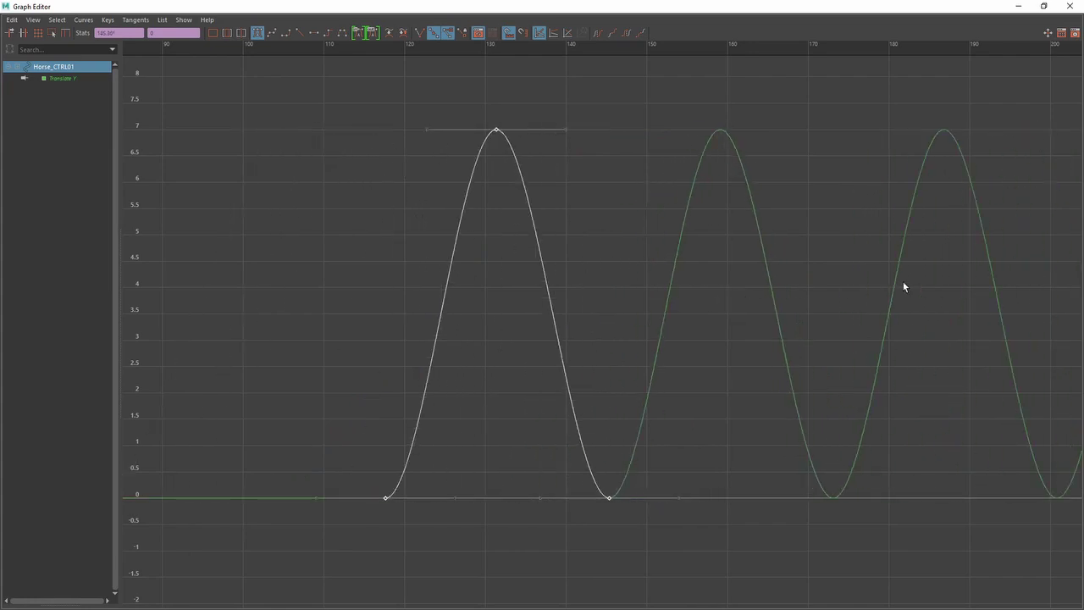
{"action": "middle_click_drag", "start_coordinate": [902, 285], "coordinate": [655, 348], "text": "alt"}
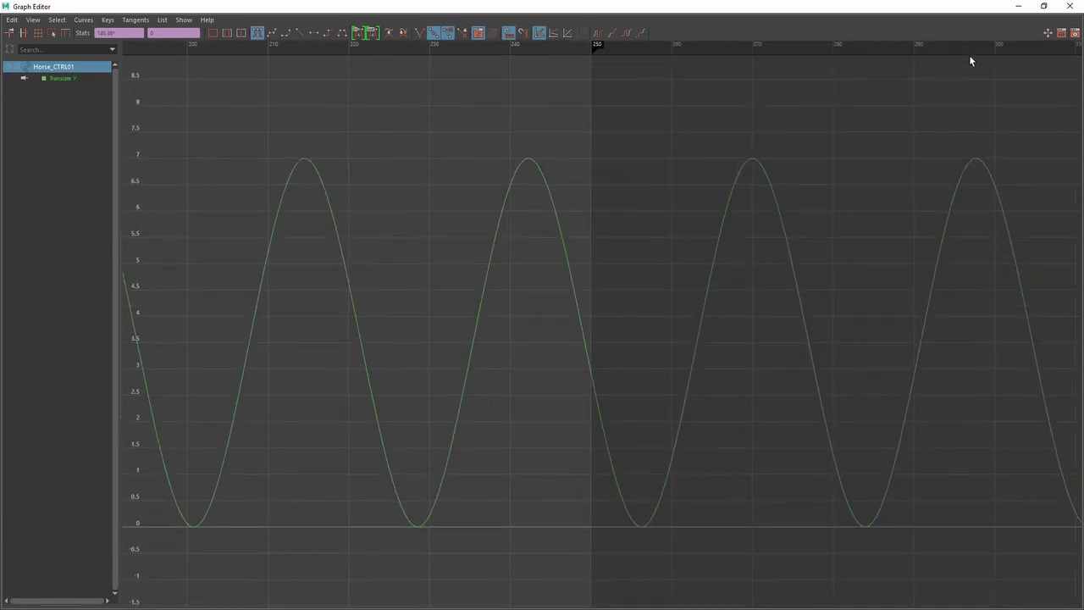
{"action": "left_click", "coordinate": [1070, 6]}
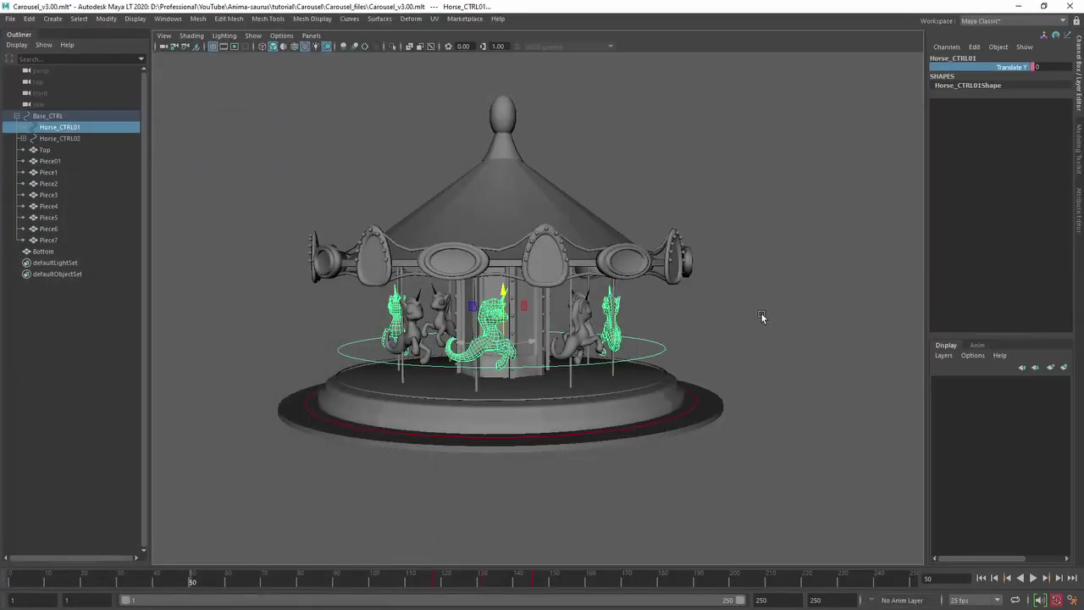
Select Horse_CTRL02 and key its Translate Y at 7 on frame 100.
{"action": "left_click", "coordinate": [62, 138]}
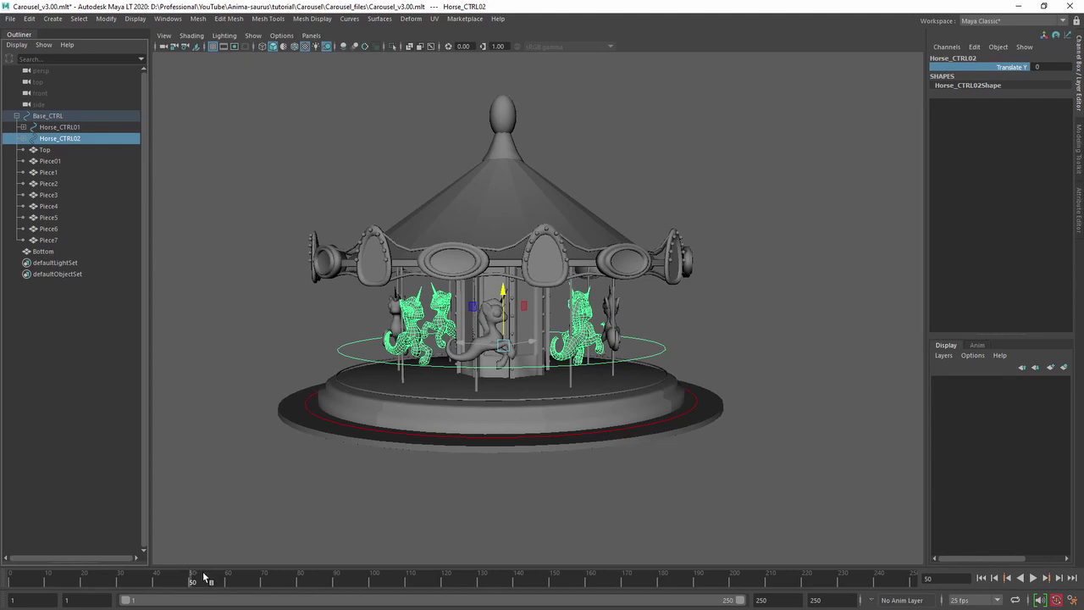
{"action": "key", "text": "alt+v"}
{"action": "key", "text": "alt+v"}
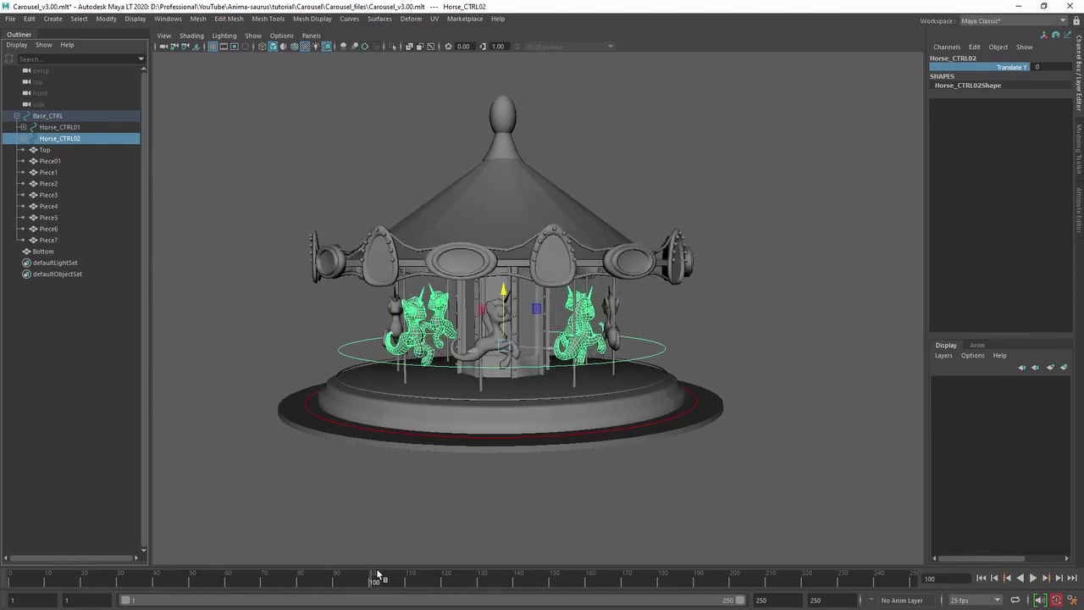
{"action": "left_click", "coordinate": [1034, 67]}
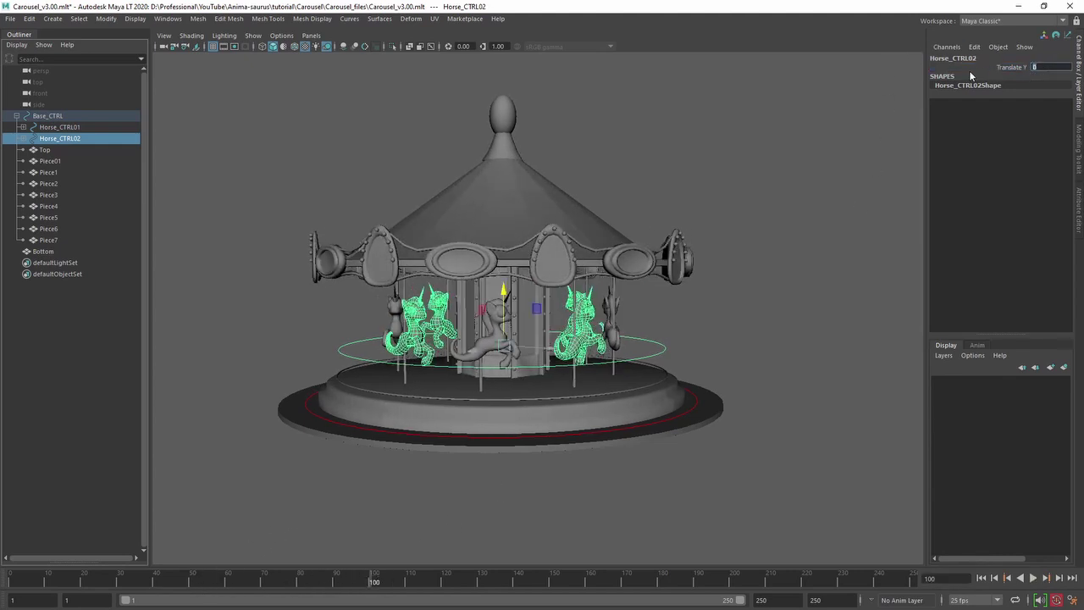
{"action": "type", "text": "7"}
{"action": "key", "text": "Return"}
{"action": "left_click", "coordinate": [1014, 68]}
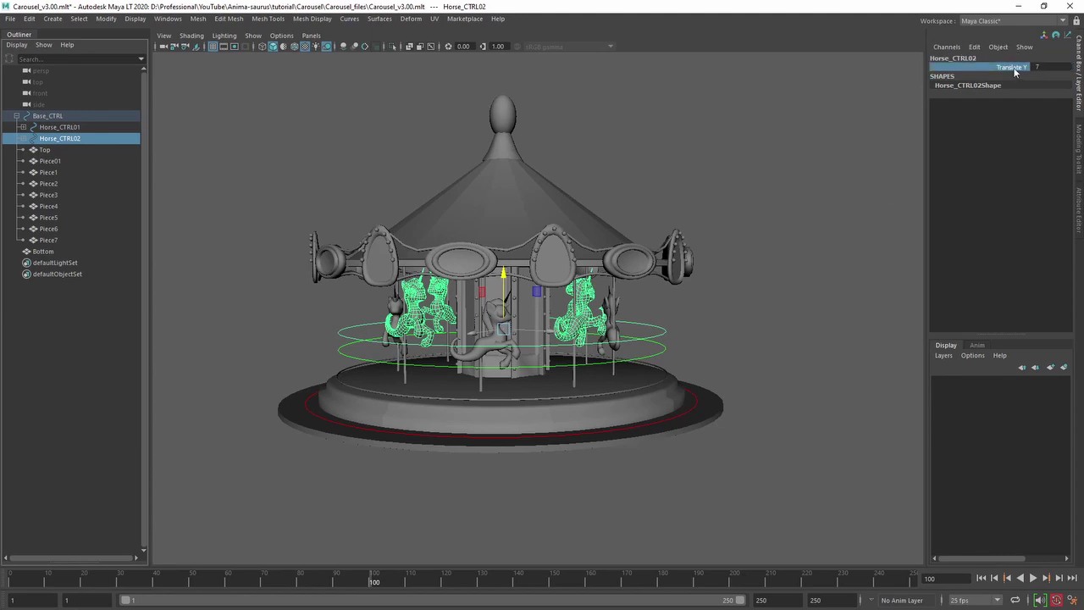
{"action": "right_click", "coordinate": [1010, 73]}
{"action": "left_click", "coordinate": [1002, 90]}
Key Translate Y at 7 on frame 1, then lower it to 6 at frame 50.
{"action": "left_click", "coordinate": [20, 584]}
{"action": "right_click", "coordinate": [1010, 73]}
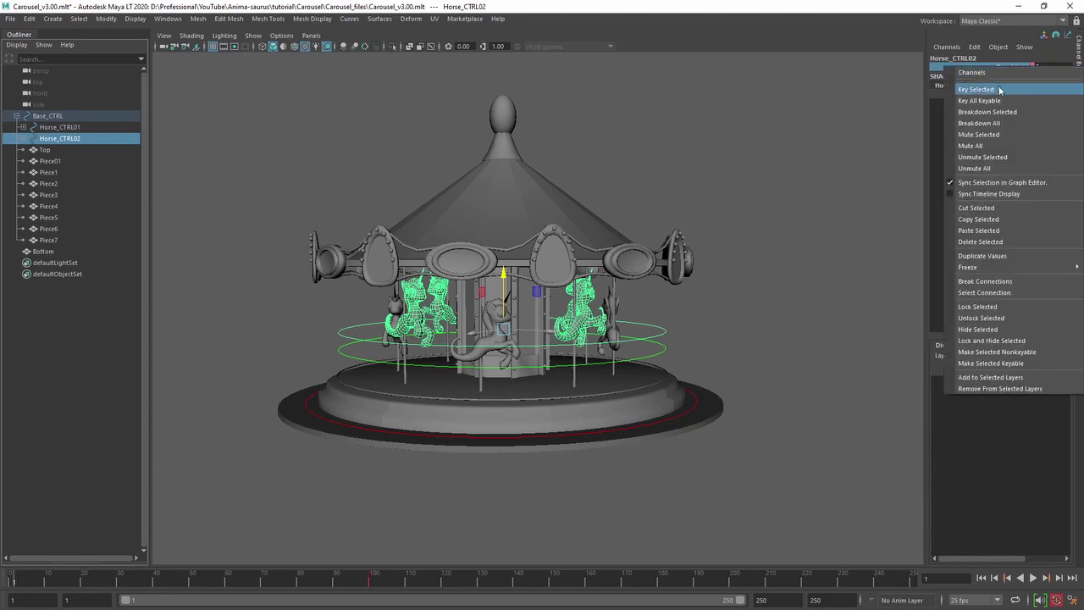
{"action": "left_click", "coordinate": [1001, 89]}
{"action": "left_click", "coordinate": [193, 582]}
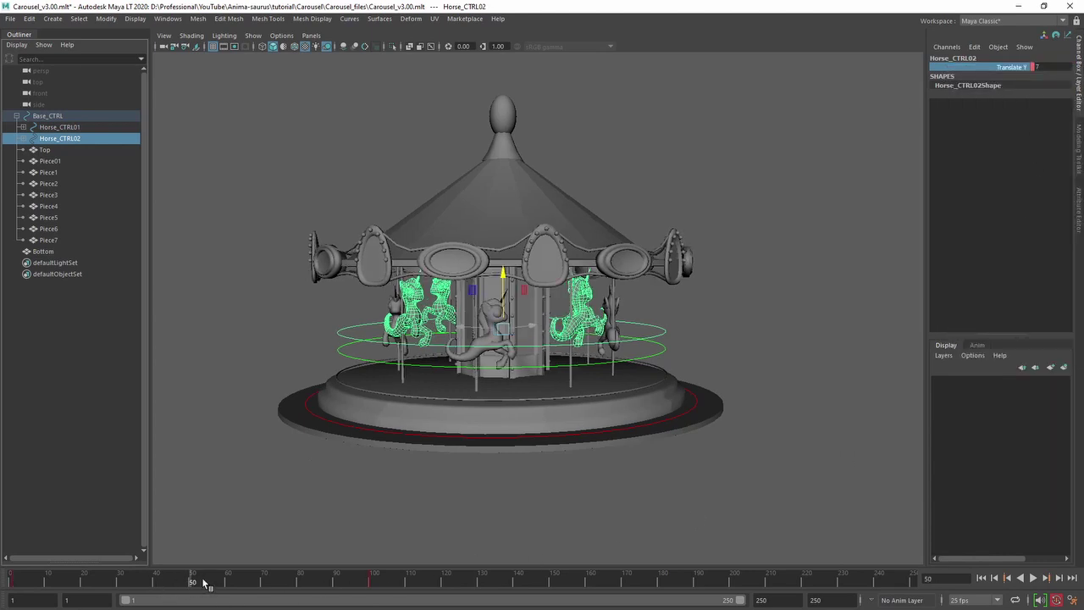
{"action": "double_click", "coordinate": [1058, 66]}
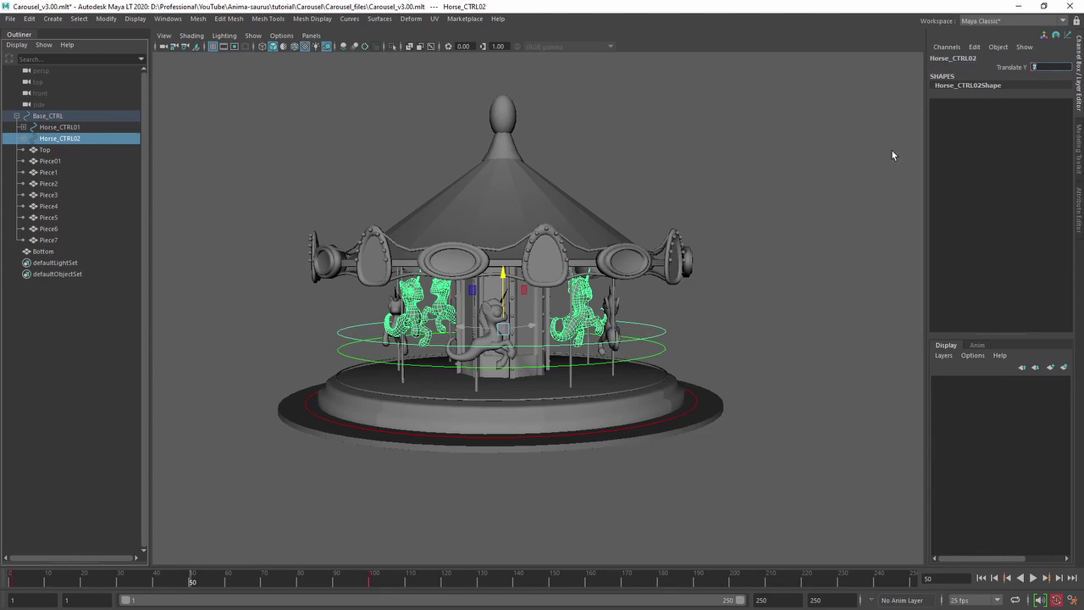
{"action": "type", "text": "6"}
{"action": "key", "text": "Return"}
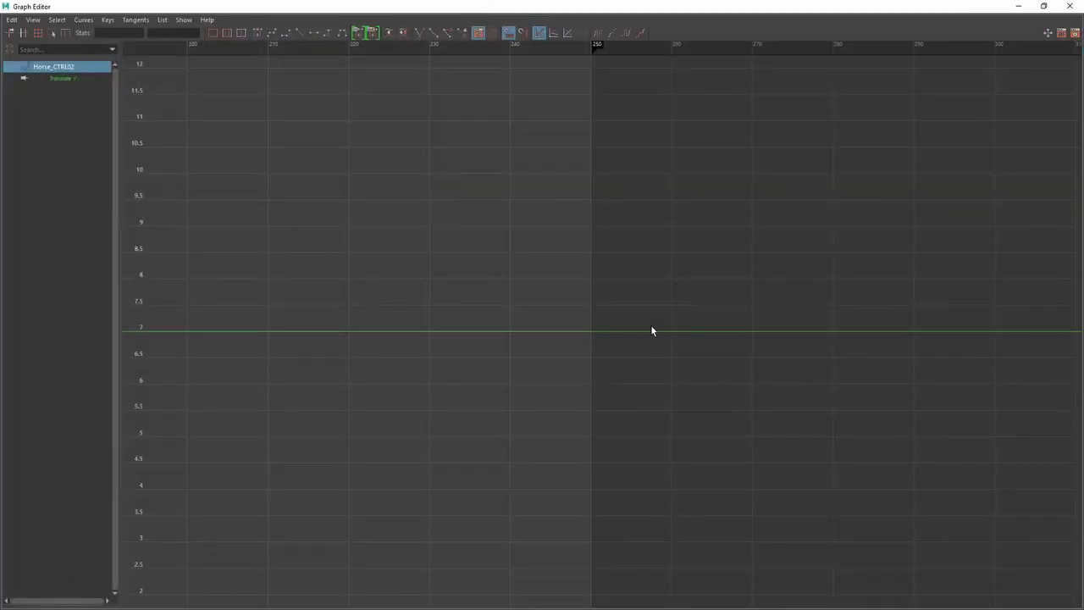
Select all three Horse_CTRL02 Translate Y keys and set Post Infinity to Cycle.
{"action": "key", "text": "f"}
{"action": "scroll", "coordinate": [689, 300], "scroll_direction": "down", "scroll_amount": 5}
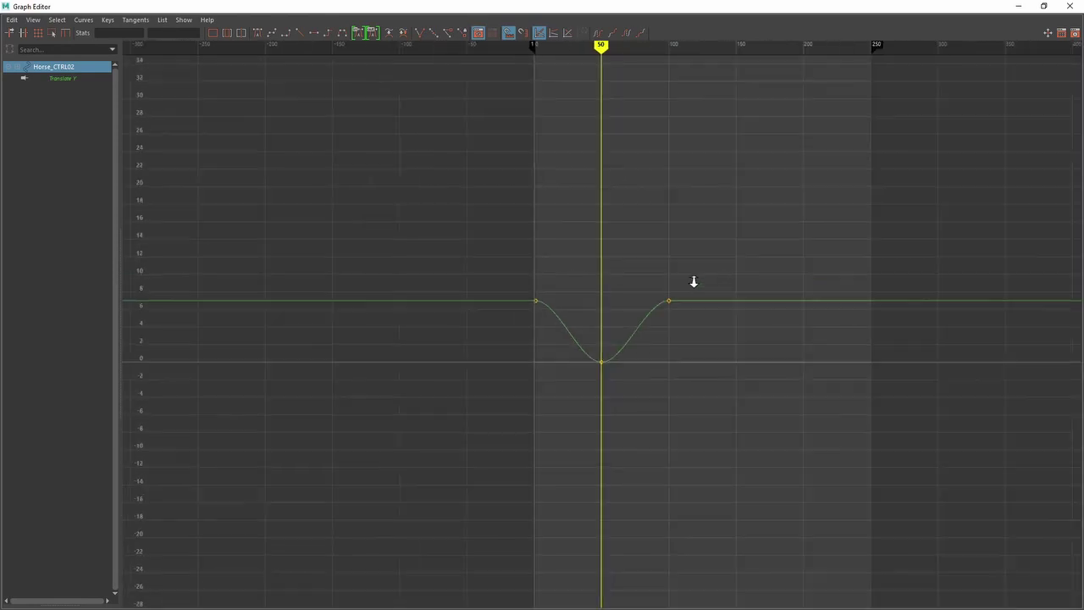
{"action": "left_click_drag", "start_coordinate": [781, 421], "coordinate": [498, 286]}
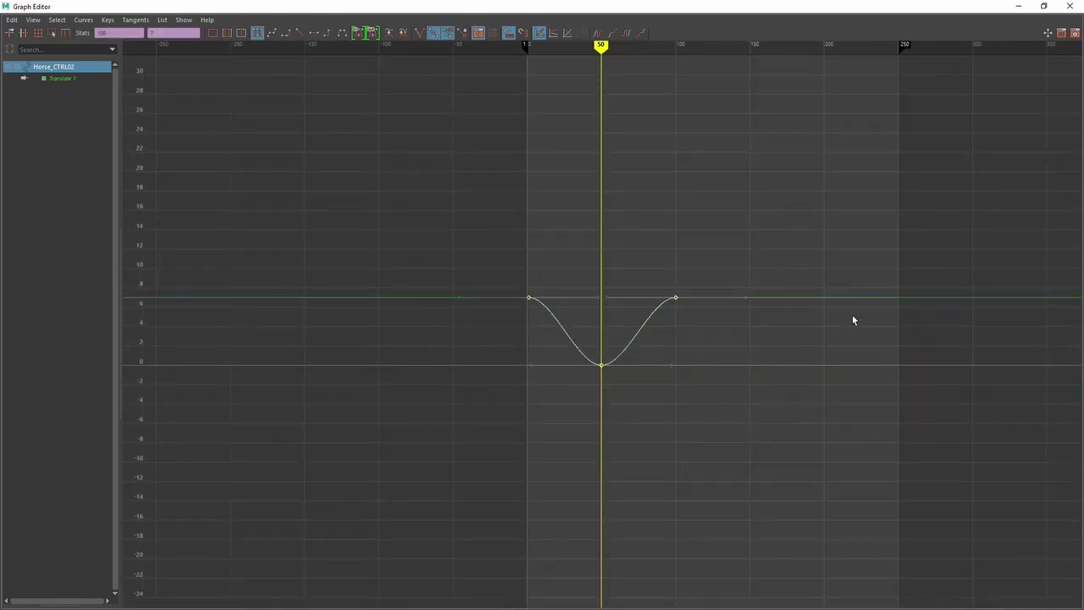
{"action": "left_click", "coordinate": [106, 19]}
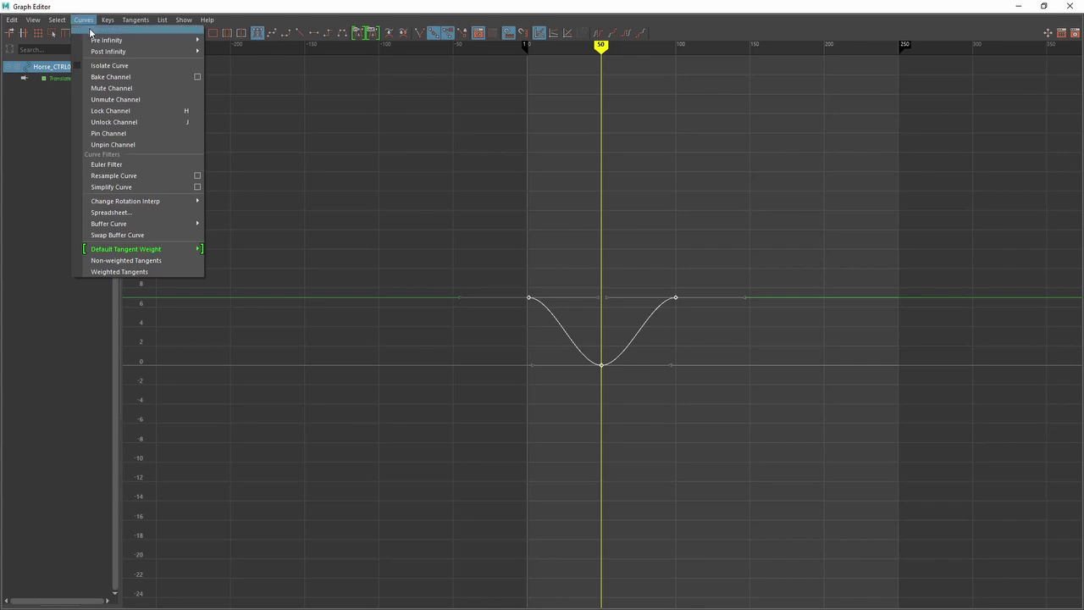
{"action": "mouse_move", "coordinate": [110, 52]}
{"action": "left_click", "coordinate": [227, 52]}
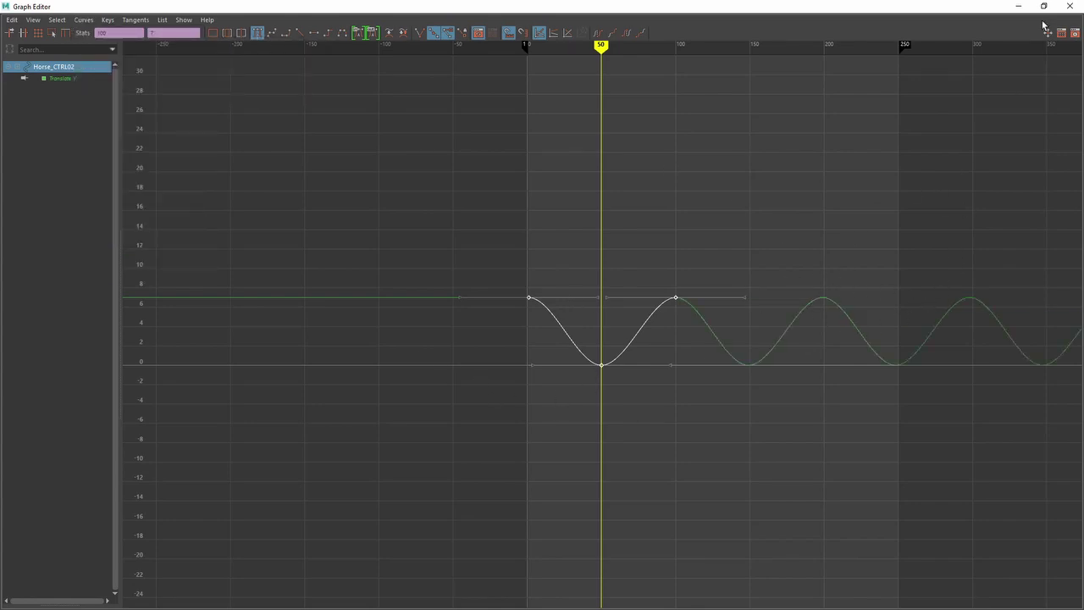
{"action": "left_click", "coordinate": [1068, 7]}
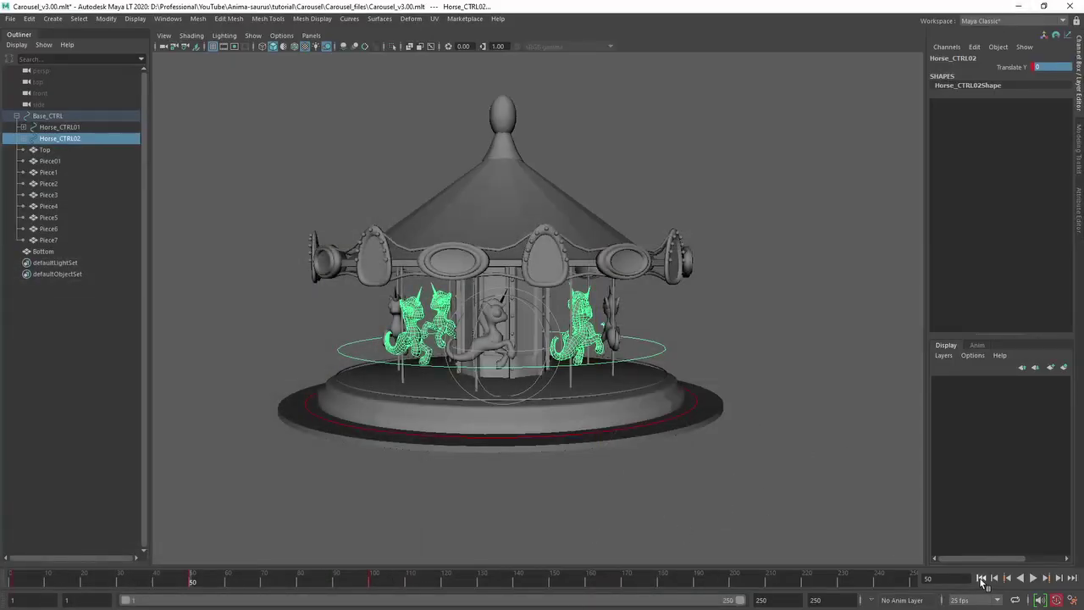
Play the carousel animation from frame 1, then return to about frame 99.
{"action": "left_click", "coordinate": [981, 578]}
{"action": "left_click", "coordinate": [791, 371]}
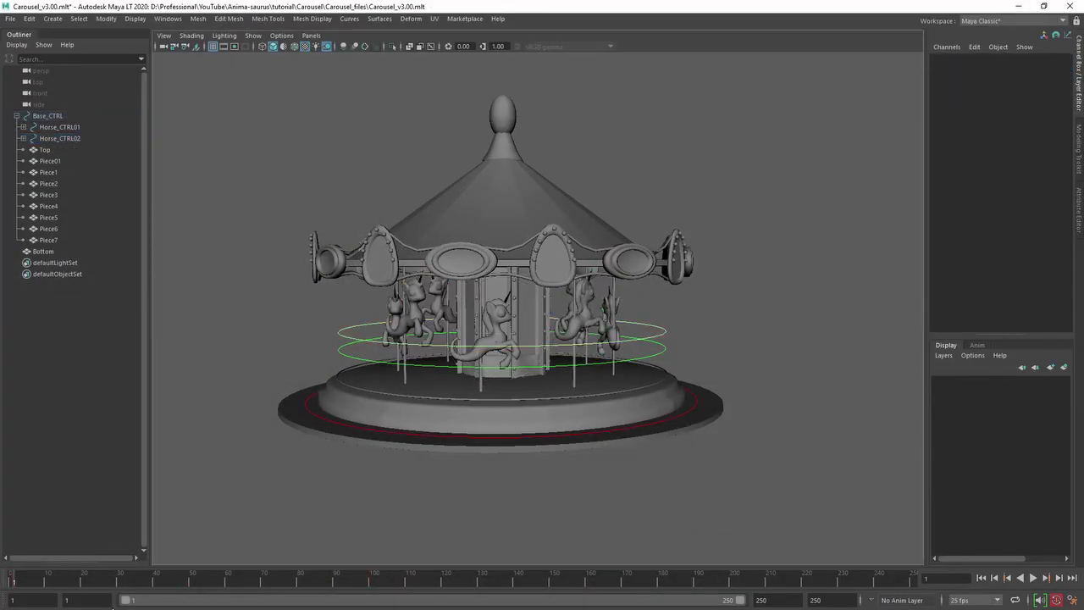
{"action": "left_click", "coordinate": [1034, 576]}
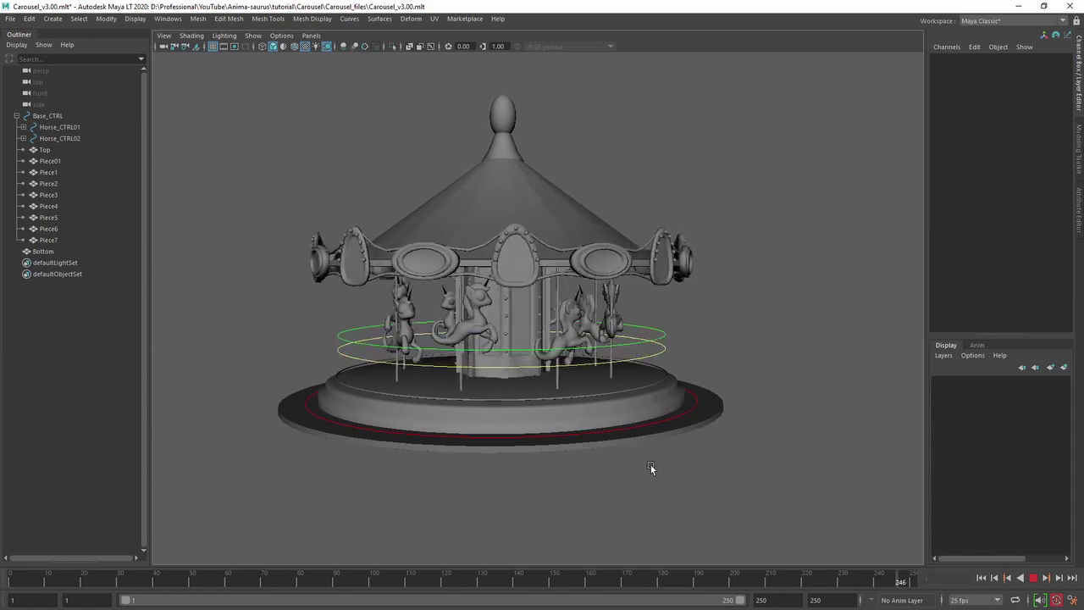
{"action": "left_click", "coordinate": [1034, 578]}
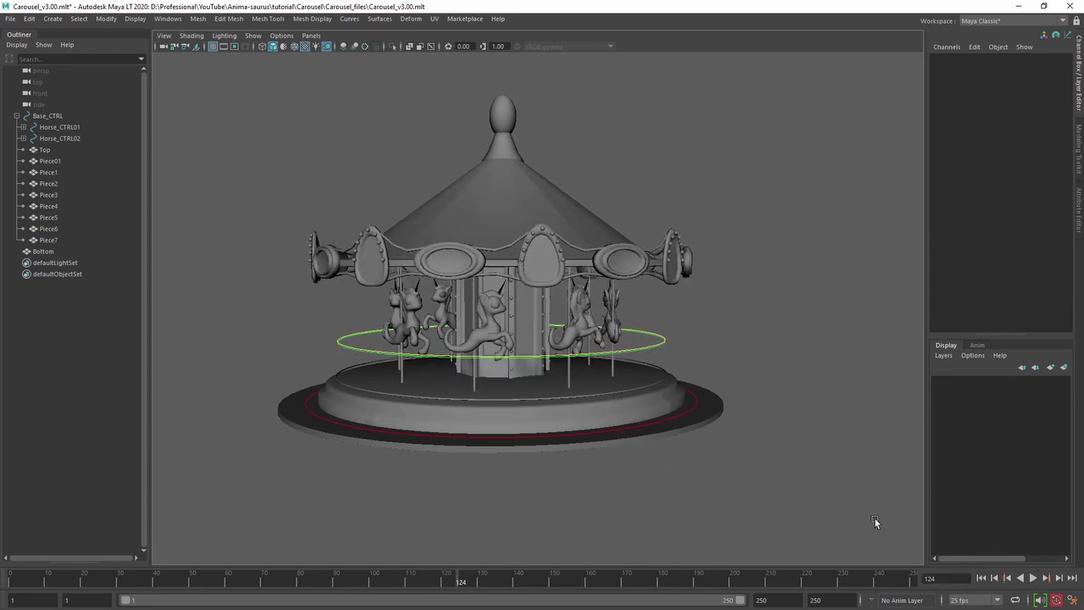
{"action": "mouse_move", "coordinate": [464, 583]}
{"action": "left_mouse_down"}
{"action": "mouse_move", "coordinate": [375, 586]}
{"action": "mouse_move", "coordinate": [442, 586]}
{"action": "mouse_move", "coordinate": [335, 600]}
{"action": "mouse_move", "coordinate": [305, 585]}
{"action": "mouse_move", "coordinate": [285, 552]}
{"action": "left_mouse_up"}
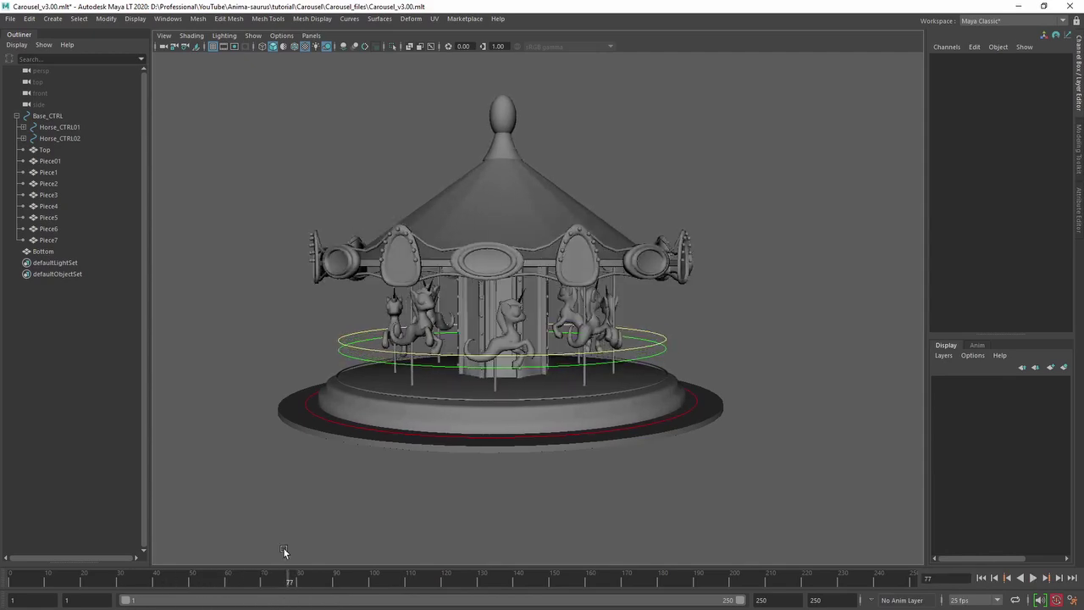
Select Horse_CTRL01, preview its height animation, and view its Translate Y curve.
{"action": "left_click", "coordinate": [347, 359]}
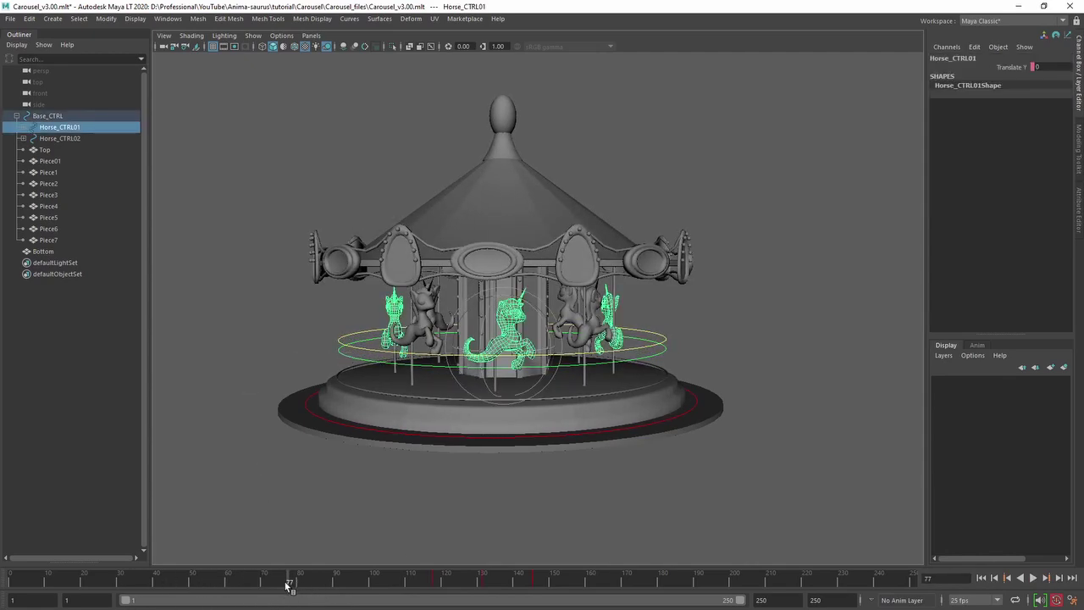
{"action": "key", "text": "alt+v"}
{"action": "key", "text": "alt+v"}
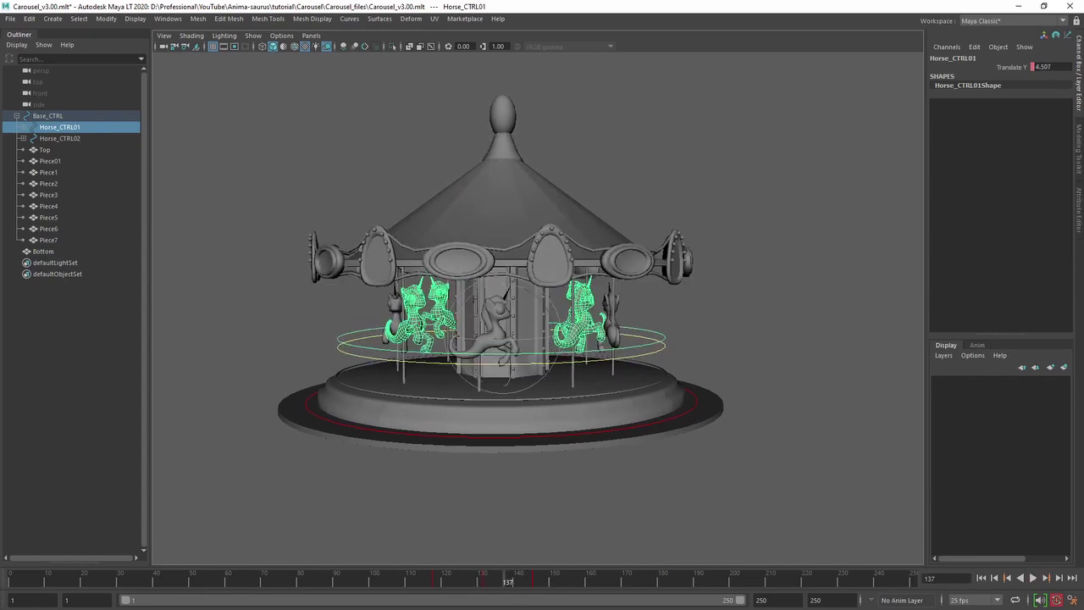
{"action": "key", "text": "shift+g"}
Move the first Translate Y key to frame 1 and the peak key to frame 50.
{"action": "middle_click_drag", "start_coordinate": [625, 398], "coordinate": [841, 317], "text": "alt"}
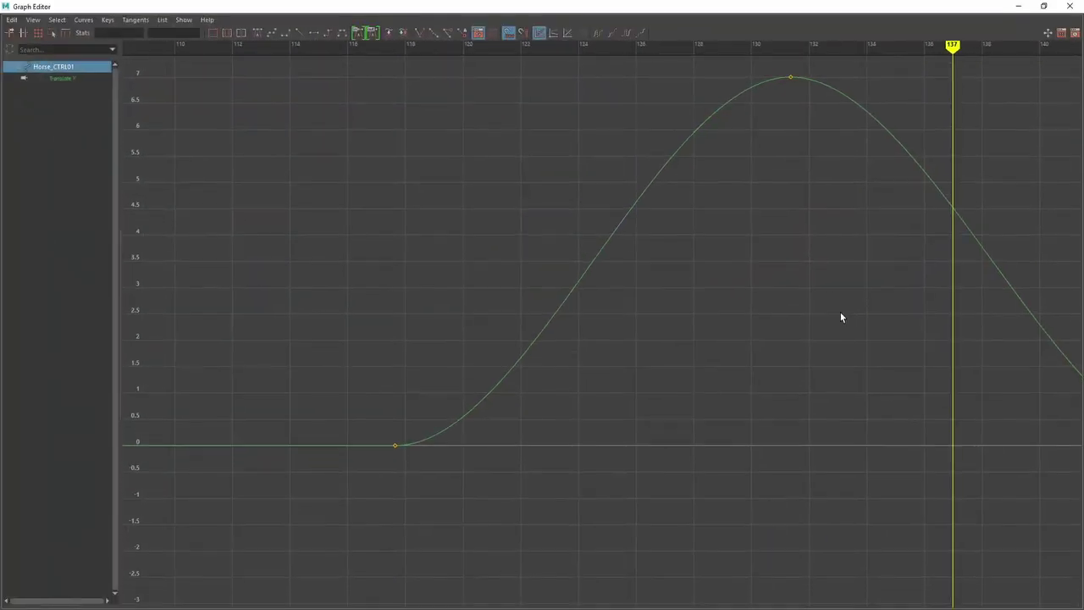
{"action": "left_click_drag", "start_coordinate": [559, 505], "coordinate": [355, 415]}
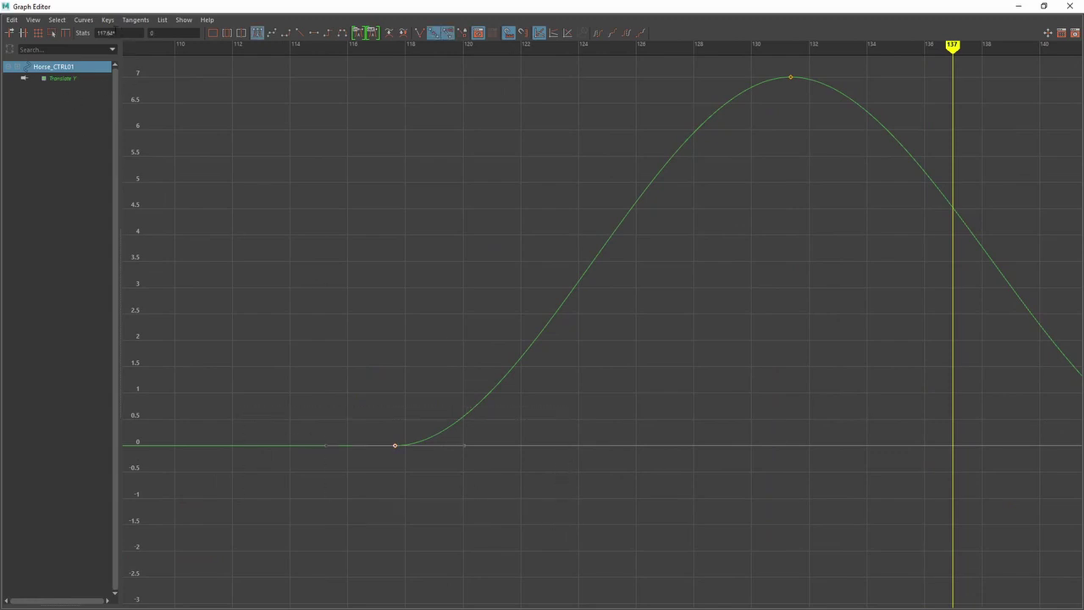
{"action": "left_click", "coordinate": [127, 32]}
{"action": "type", "text": "1"}
{"action": "key", "text": "Return"}
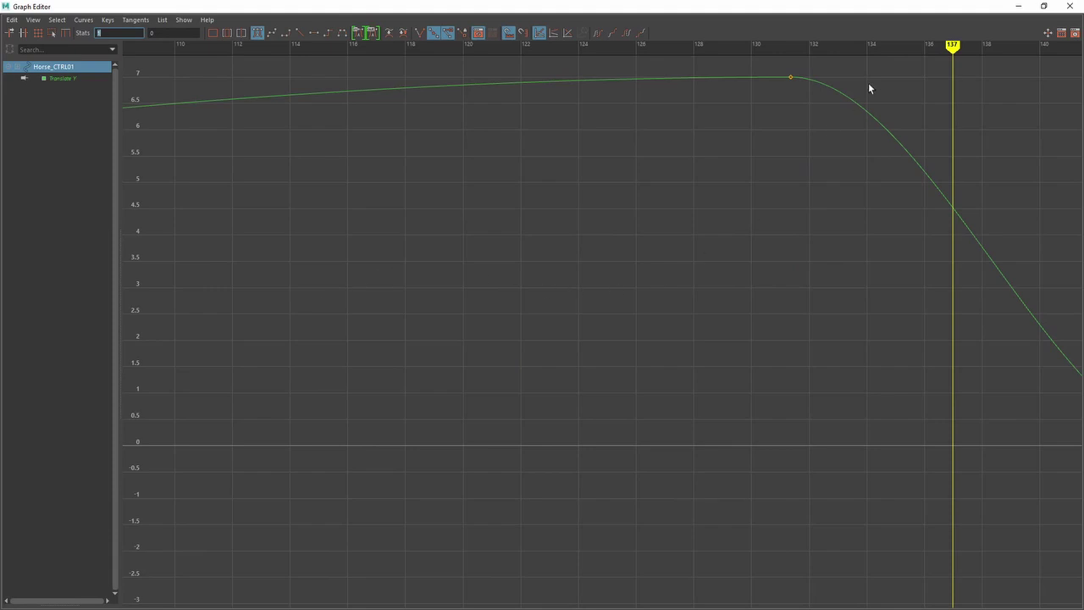
{"action": "left_click_drag", "start_coordinate": [873, 93], "coordinate": [738, 61]}
{"action": "left_click", "coordinate": [120, 33]}
{"action": "double_click", "coordinate": [119, 32]}
{"action": "type", "text": "50"}
{"action": "key", "text": "Return"}
Move the last Translate Y key to frame 100, frame the whole curve, and minimize the Graph Editor.
{"action": "key", "text": "f"}
{"action": "left_click_drag", "start_coordinate": [900, 426], "coordinate": [721, 344]}
{"action": "double_click", "coordinate": [119, 32]}
{"action": "type", "text": "100"}
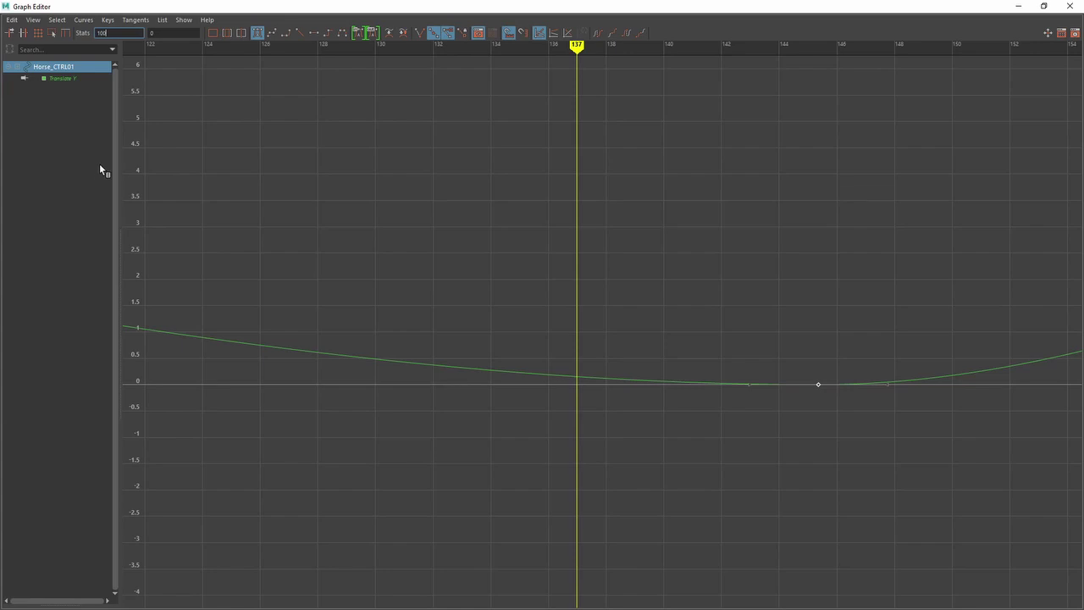
{"action": "key", "text": "Return"}
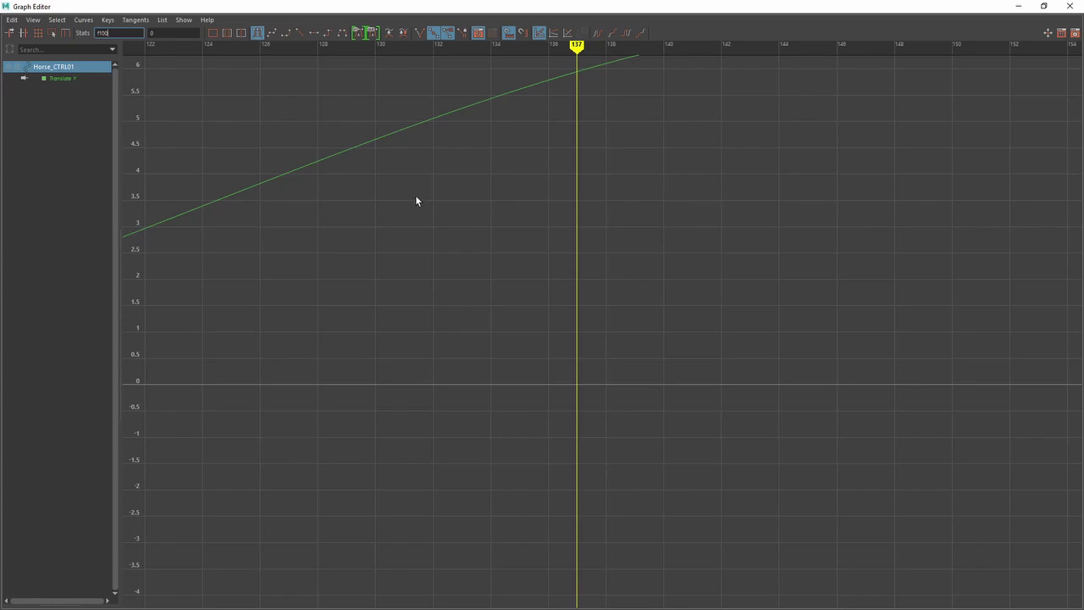
{"action": "left_click", "coordinate": [533, 281]}
{"action": "key", "text": "a"}
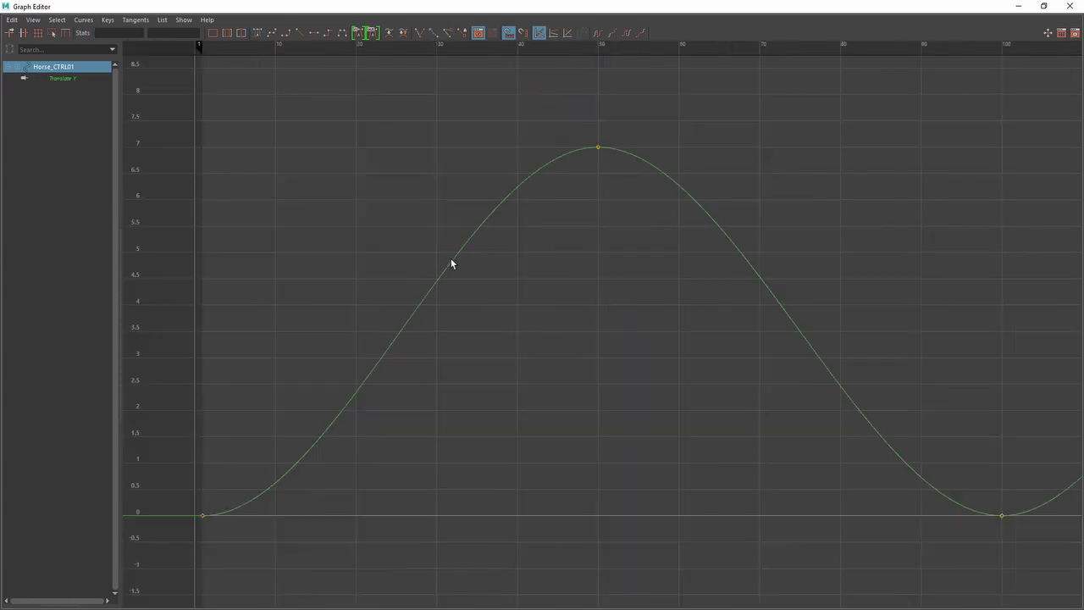
{"action": "scroll", "coordinate": [711, 254], "scroll_direction": "down", "scroll_amount": 5}
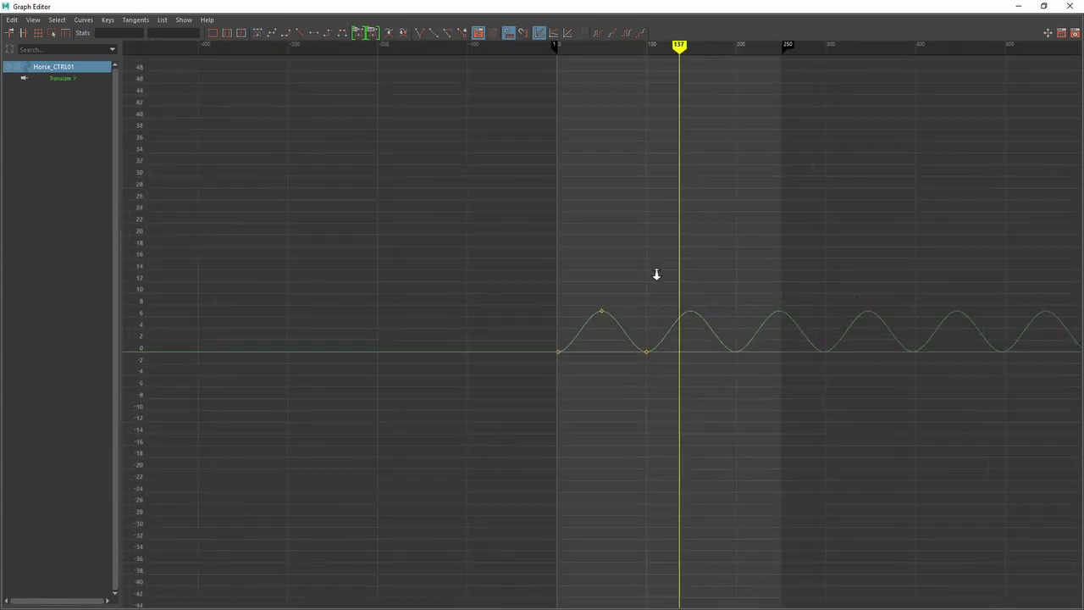
{"action": "left_click", "coordinate": [1018, 6]}
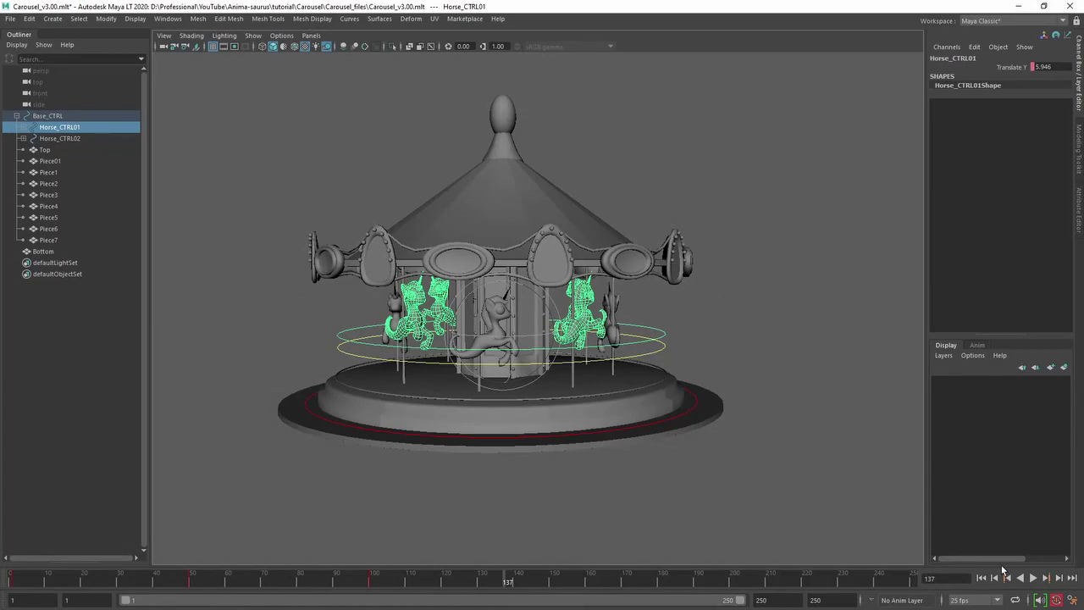
Play the animation from frame 1 and orbit the view to watch the horses bob as the carousel turns.
{"action": "left_click", "coordinate": [981, 578]}
{"action": "left_click", "coordinate": [1033, 577]}
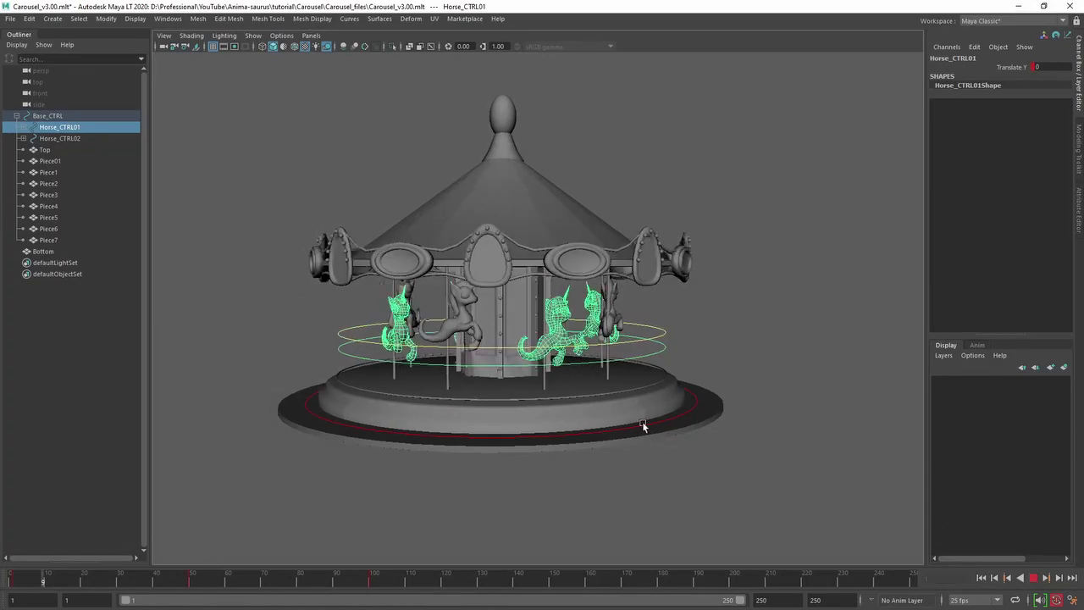
{"action": "left_click", "coordinate": [781, 361]}
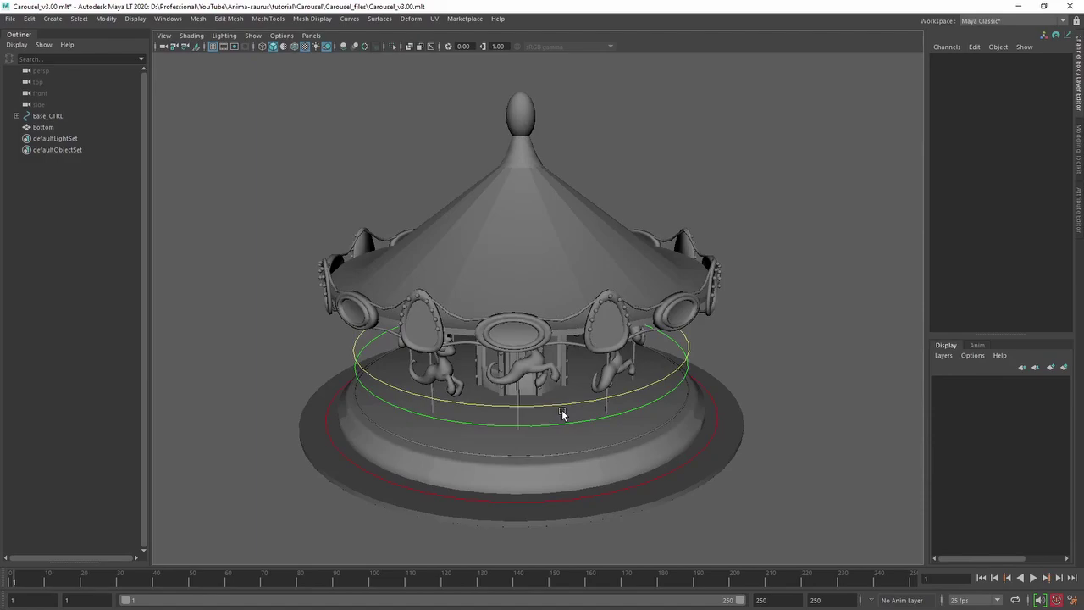
{"action": "mouse_move", "coordinate": [563, 413]}
{"action": "left_mouse_down", "text": "alt"}
{"action": "mouse_move", "coordinate": [629, 382]}
{"action": "mouse_move", "coordinate": [532, 390]}
{"action": "mouse_move", "coordinate": [638, 387]}
{"action": "mouse_move", "coordinate": [648, 400]}
{"action": "mouse_move", "coordinate": [537, 407]}
{"action": "mouse_move", "coordinate": [565, 407]}
{"action": "mouse_move", "coordinate": [581, 392]}
{"action": "mouse_move", "coordinate": [545, 395]}
{"action": "mouse_move", "coordinate": [574, 399]}
{"action": "mouse_move", "coordinate": [555, 397]}
{"action": "left_mouse_up", "text": "alt"}
Set the viewport to show only polygon geometry, hiding the control curves.
{"action": "left_click", "coordinate": [264, 39]}
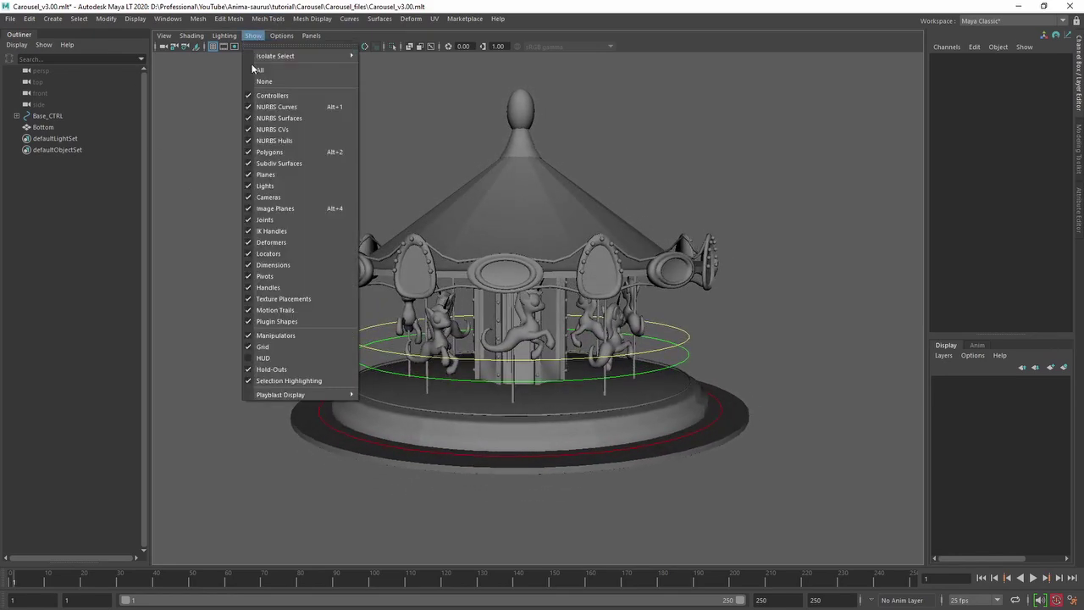
{"action": "left_click", "coordinate": [272, 79]}
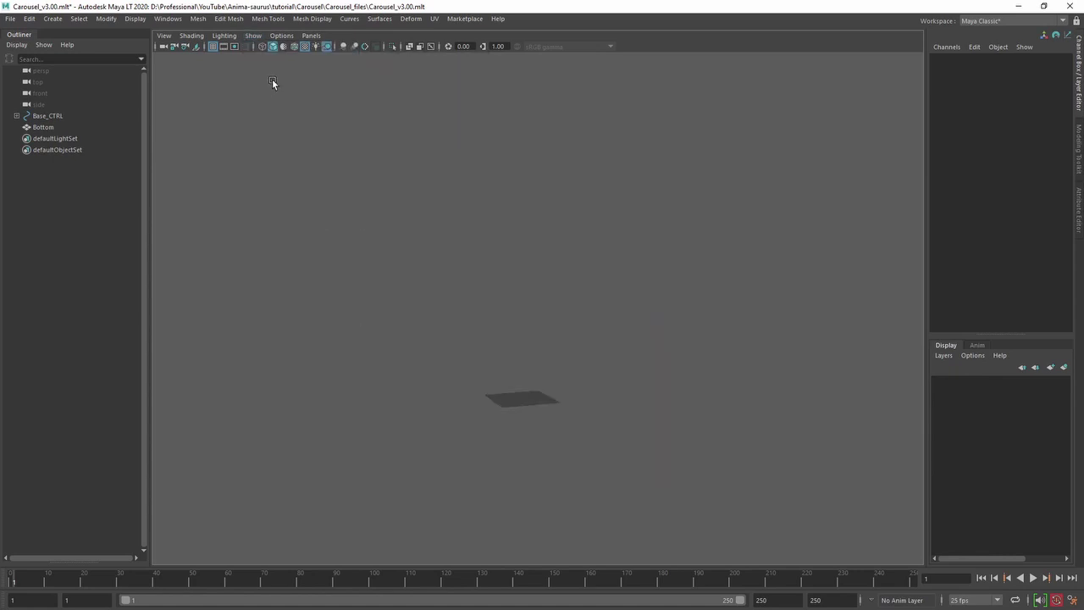
{"action": "left_click", "coordinate": [253, 35]}
{"action": "left_click", "coordinate": [290, 154]}
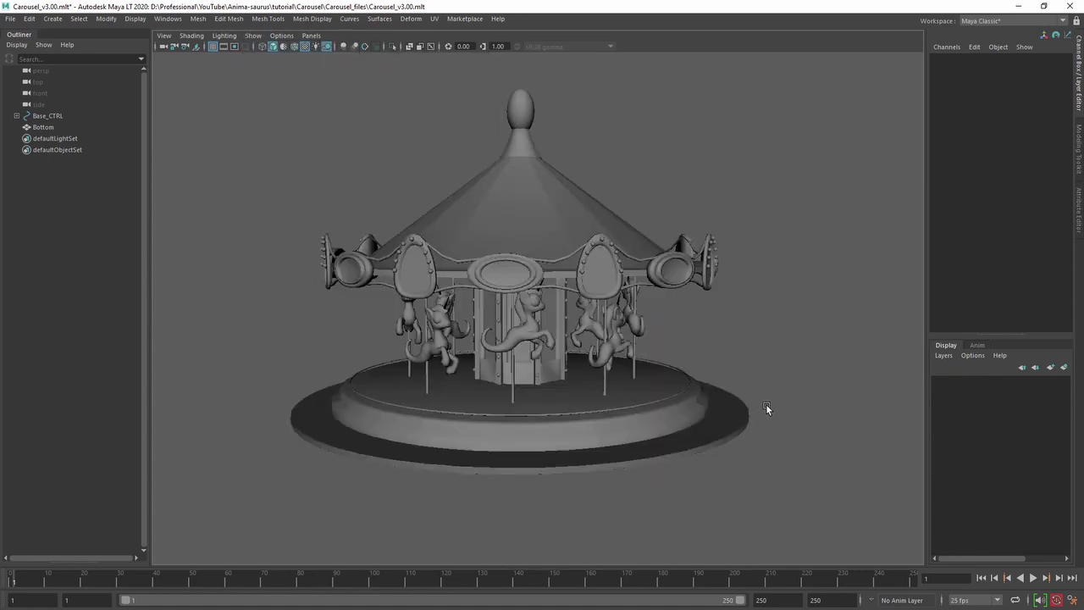
Preview the animation, stop it back at frame 1, and restore the status line.
{"action": "left_click_drag", "start_coordinate": [766, 409], "coordinate": [720, 404], "text": "alt"}
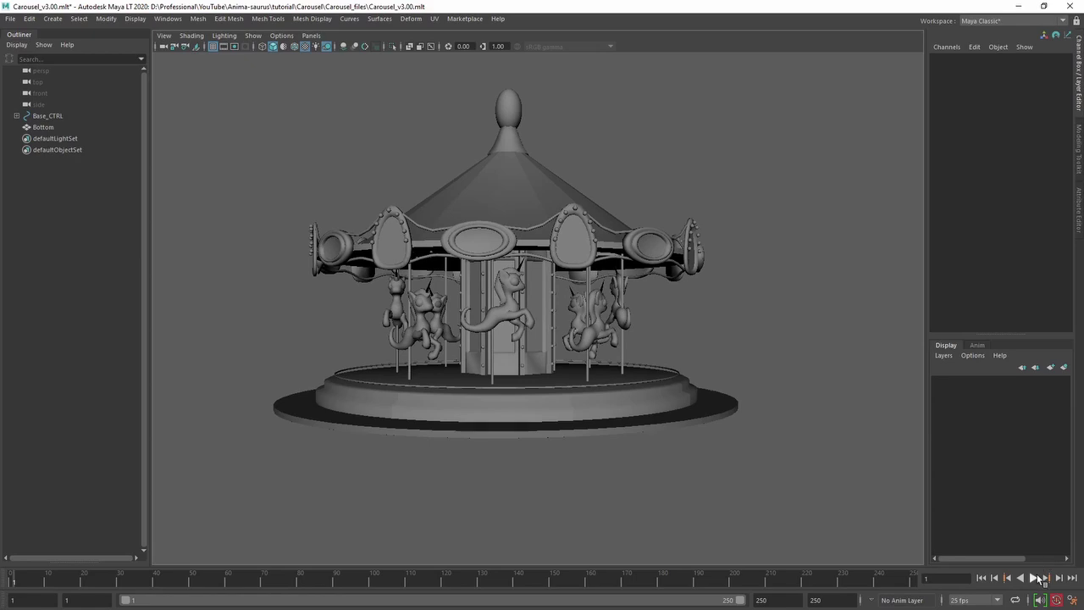
{"action": "left_click", "coordinate": [1040, 577]}
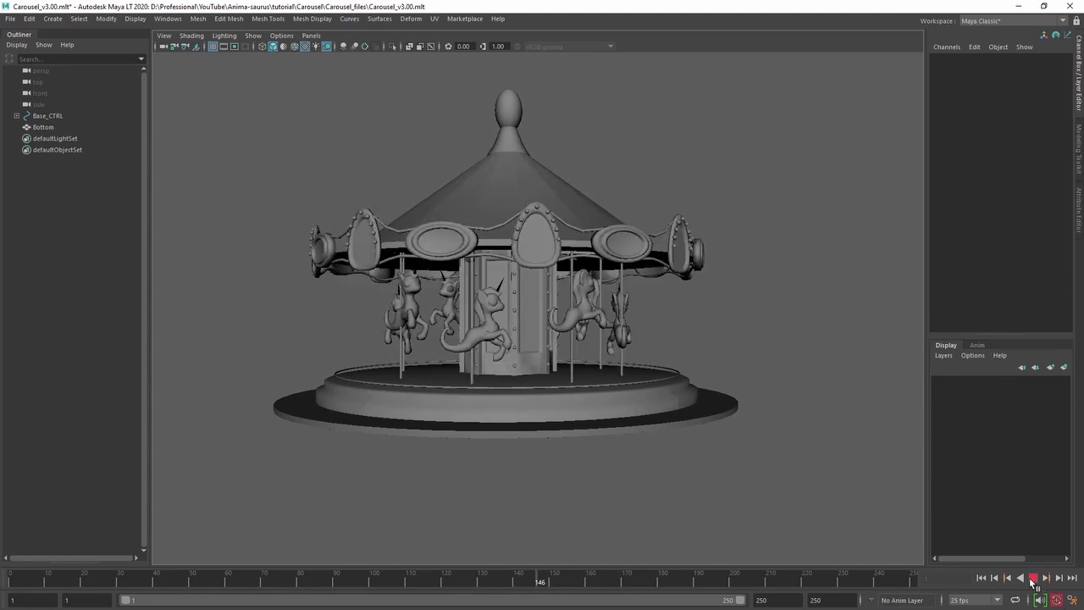
{"action": "left_click", "coordinate": [1033, 578]}
{"action": "left_click", "coordinate": [981, 578]}
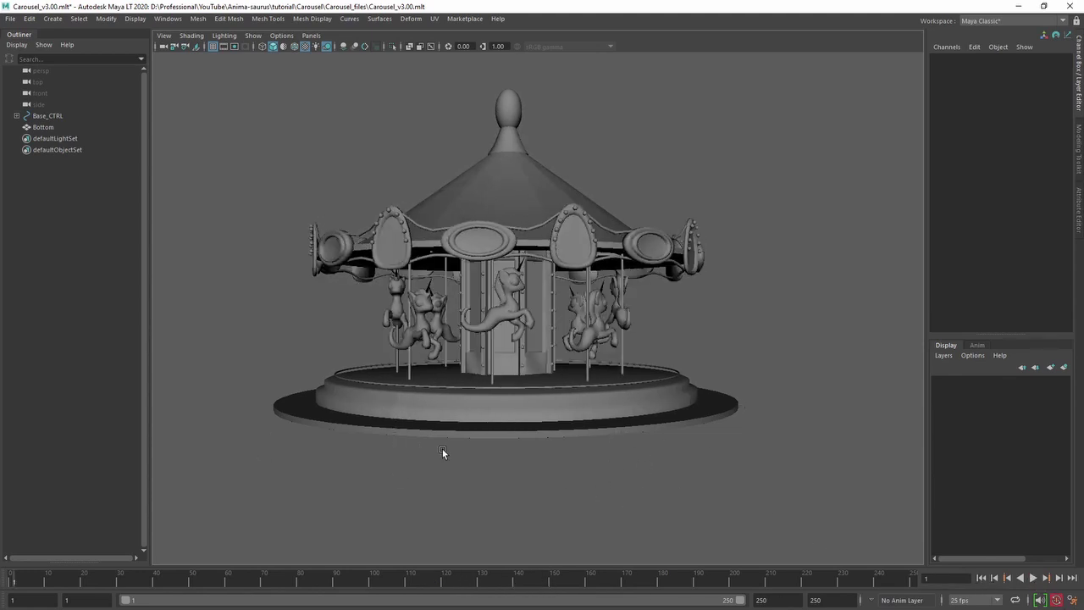
{"action": "key", "text": "ctrl+space"}
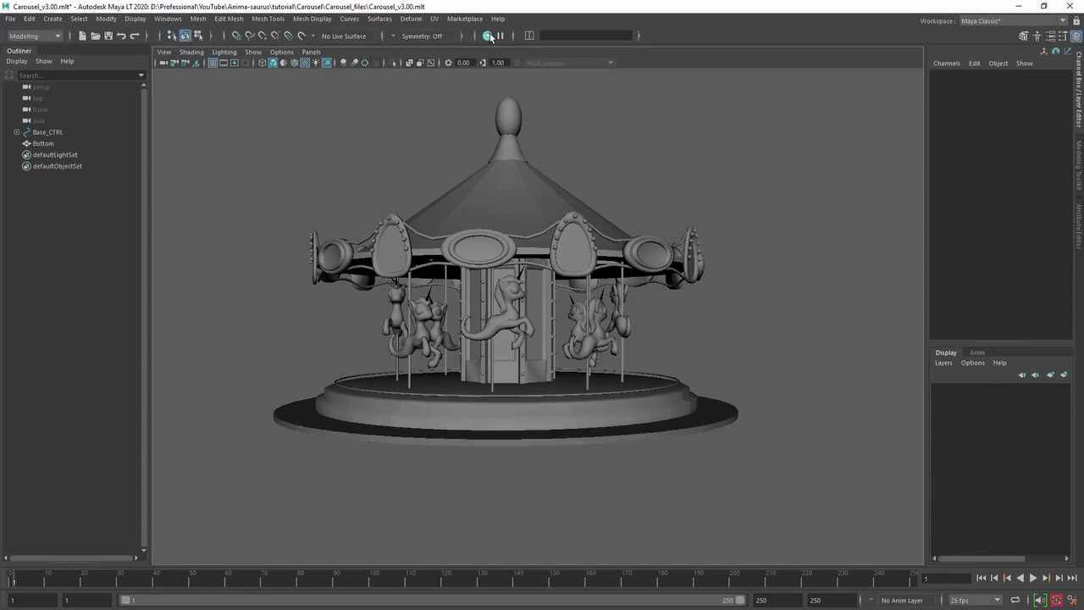
Hide the status line through the hotbox, then open Hypershade and move its window aside.
{"action": "key", "text": "space"}
{"action": "left_click_drag", "start_coordinate": [752, 134], "coordinate": [796, 118]}
{"action": "key", "text": "space"}
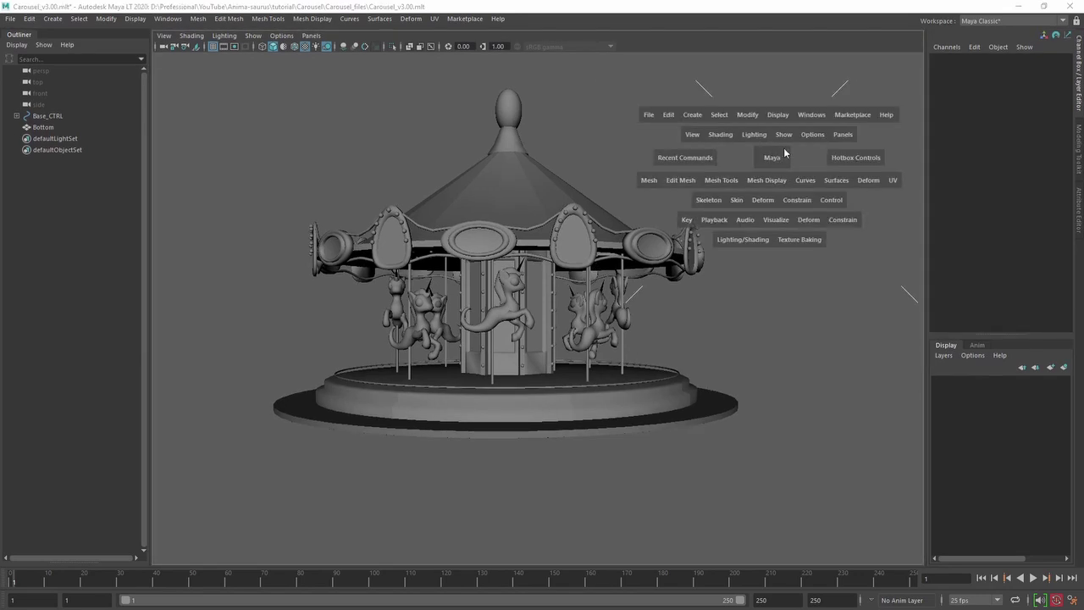
{"action": "left_click", "coordinate": [815, 119]}
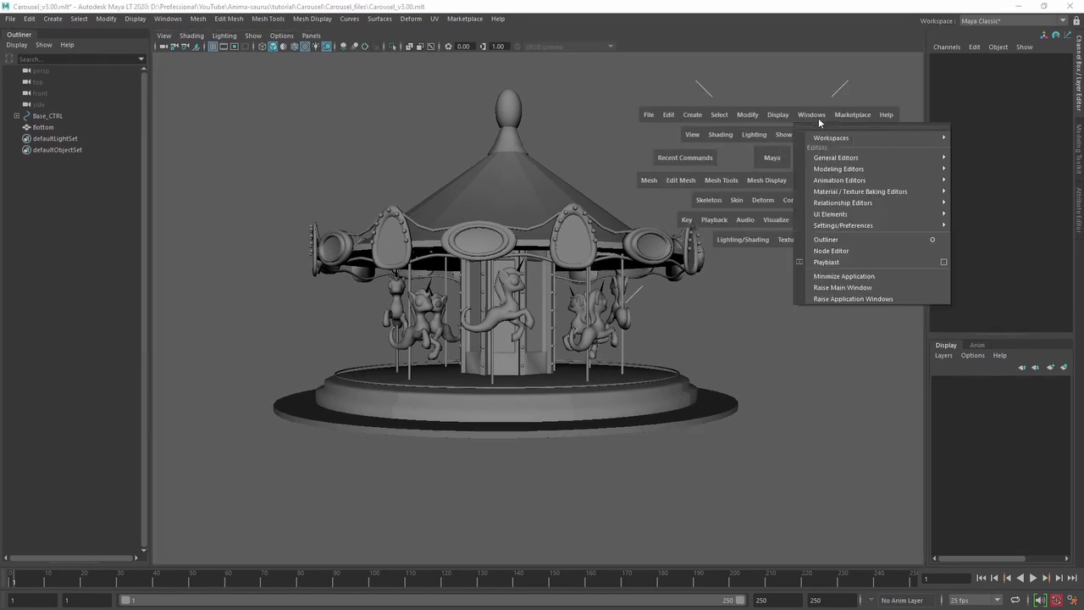
{"action": "mouse_move", "coordinate": [894, 193]}
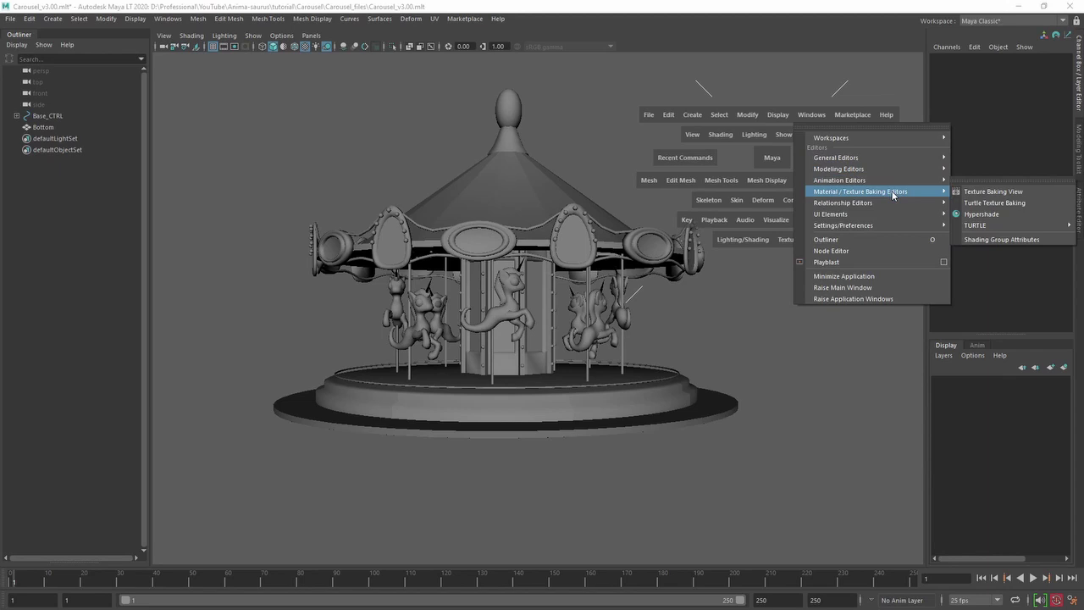
{"action": "left_click", "coordinate": [982, 214]}
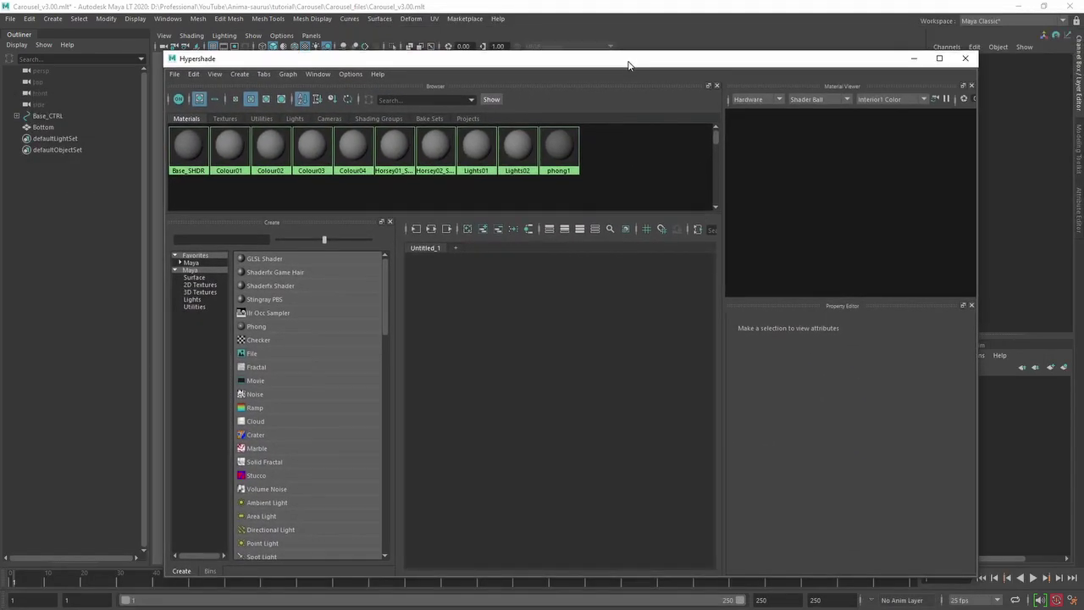
{"action": "left_click_drag", "start_coordinate": [628, 64], "coordinate": [708, 51]}
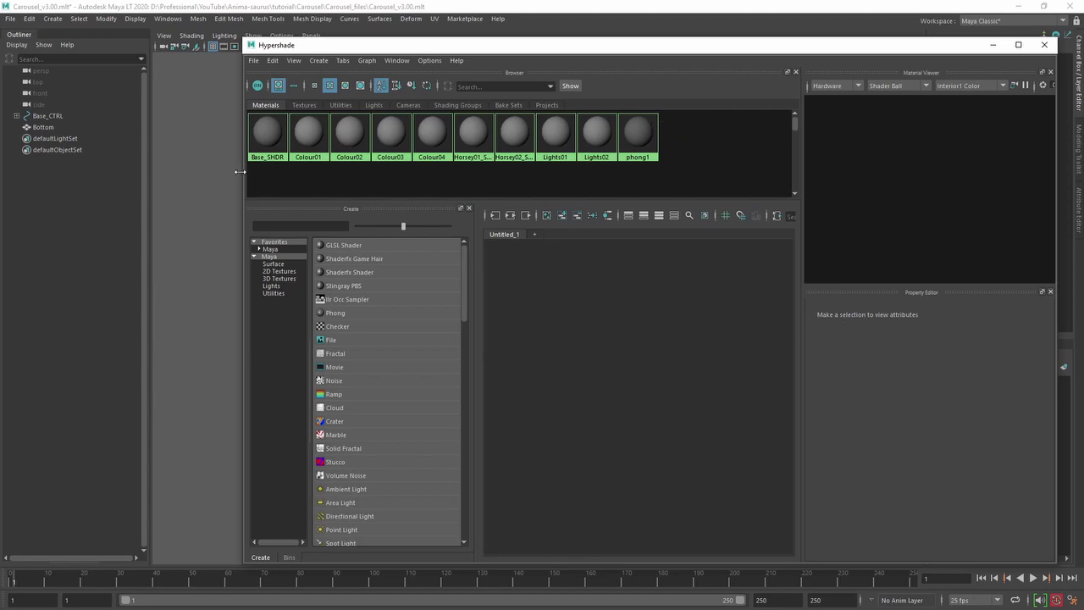
Shift Base_SHDR's hue toward orange and make Colour01 pure red.
{"action": "left_click", "coordinate": [267, 134]}
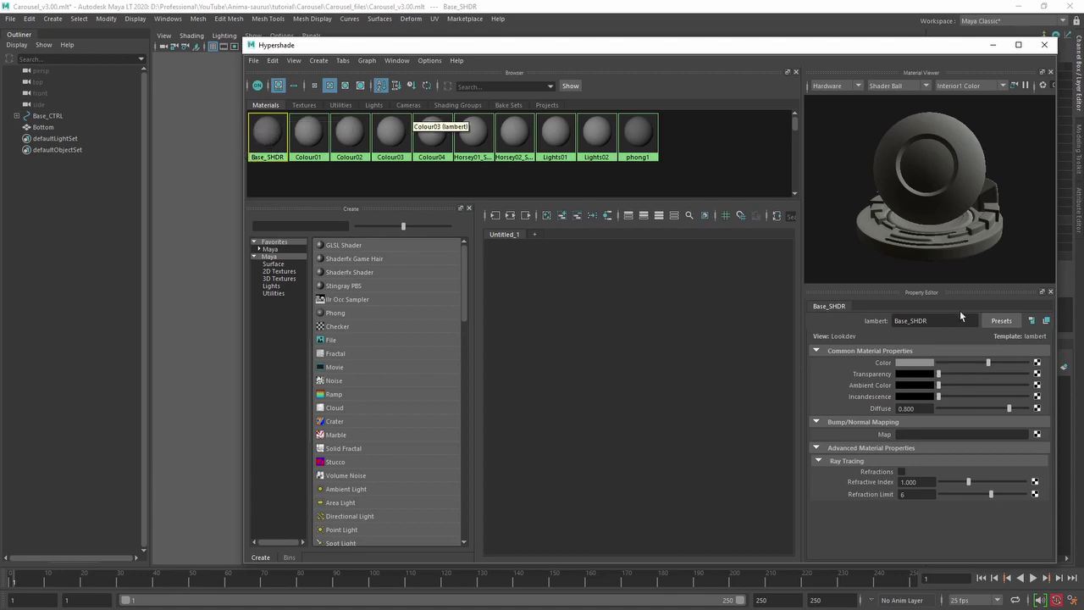
{"action": "left_click", "coordinate": [923, 364]}
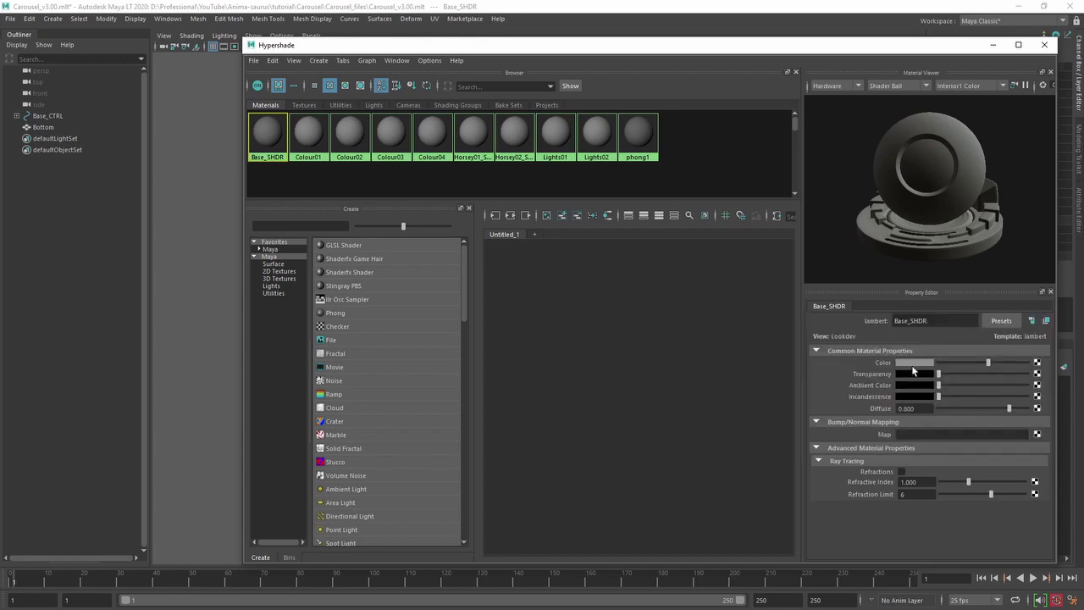
{"action": "left_click", "coordinate": [923, 362]}
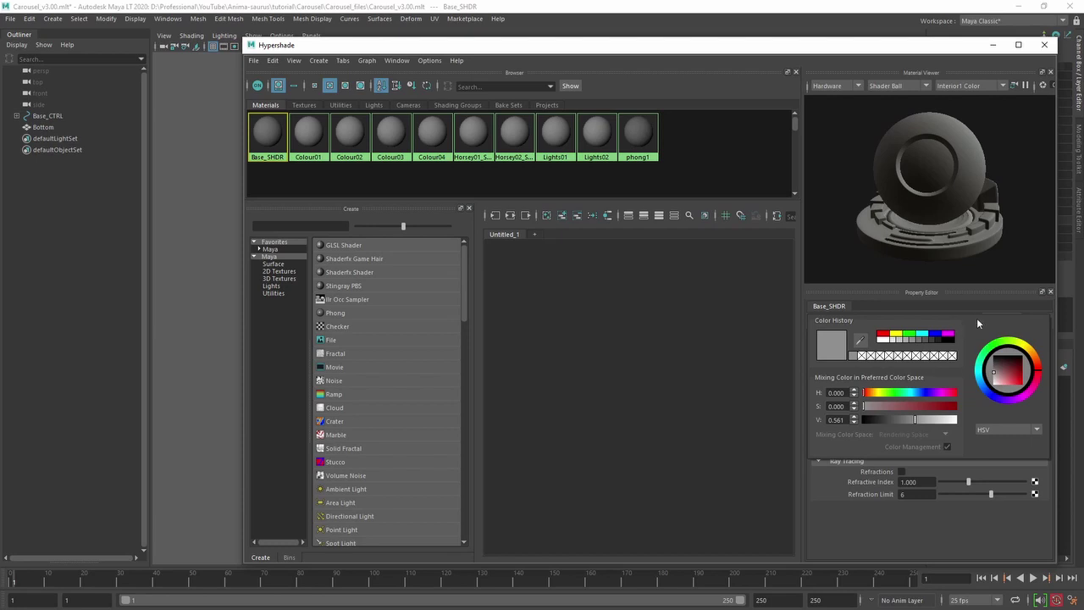
{"action": "left_click_drag", "start_coordinate": [1003, 381], "coordinate": [1020, 379]}
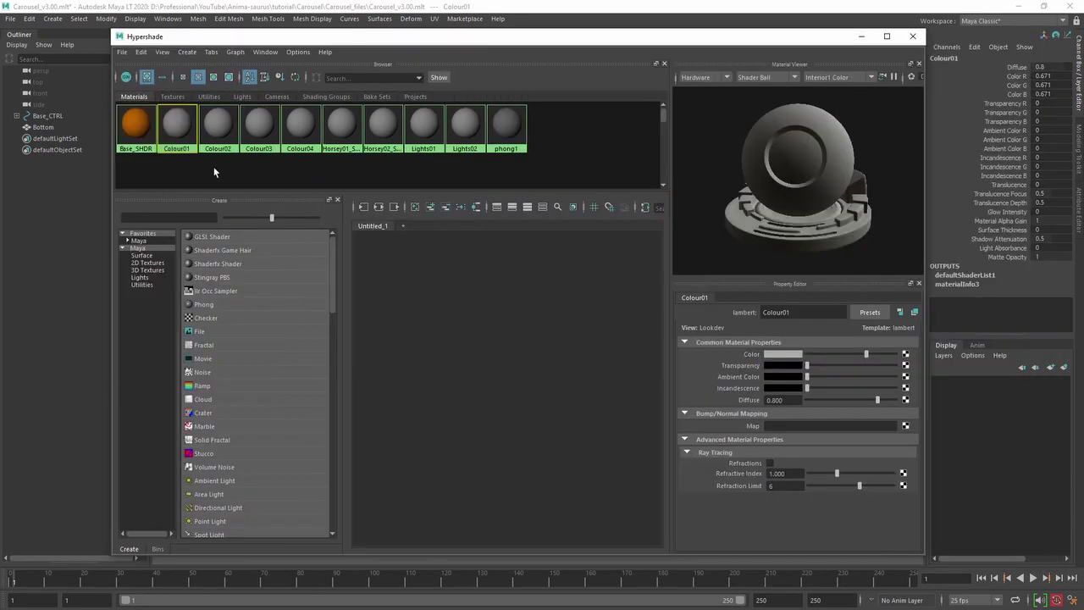
{"action": "left_click", "coordinate": [792, 354]}
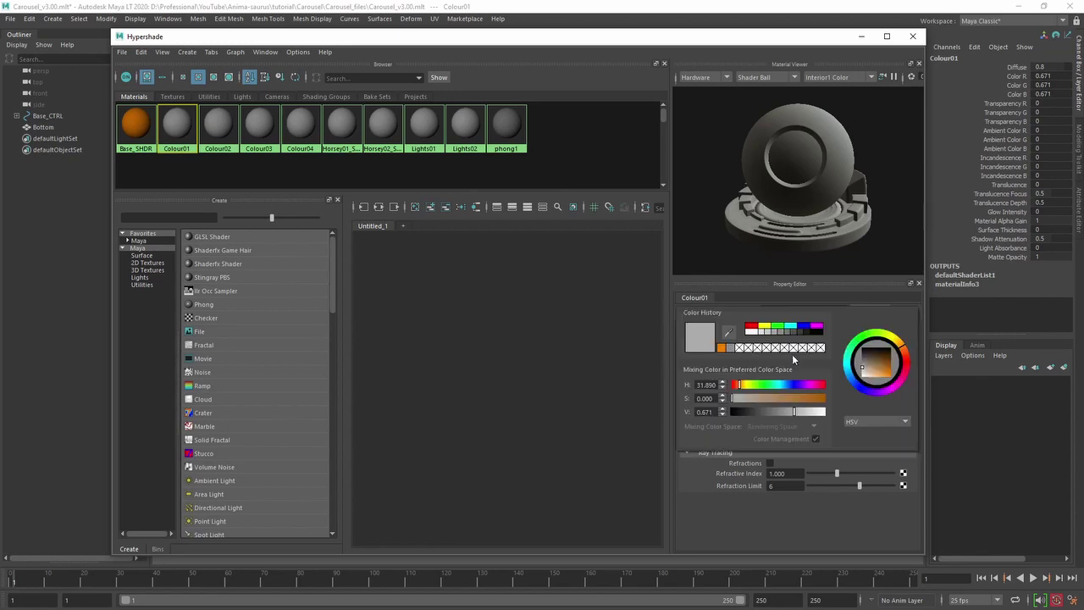
{"action": "left_click", "coordinate": [750, 325]}
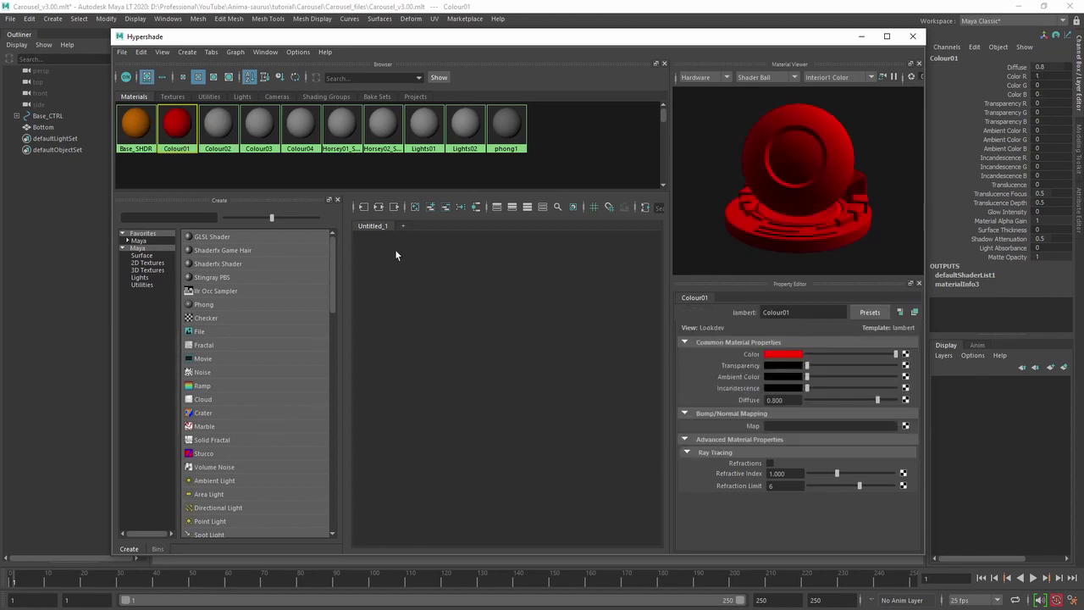
Make Colour02 yellow, Colour03 magenta and Colour04 a fully saturated green.
{"action": "left_click", "coordinate": [221, 124]}
{"action": "left_click", "coordinate": [782, 354]}
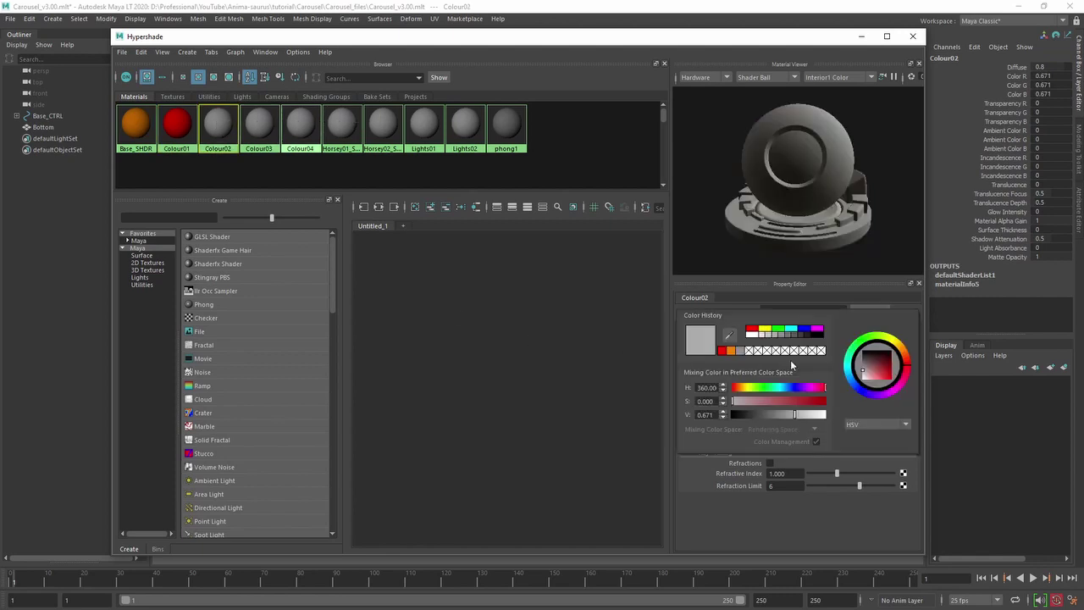
{"action": "left_click", "coordinate": [767, 328]}
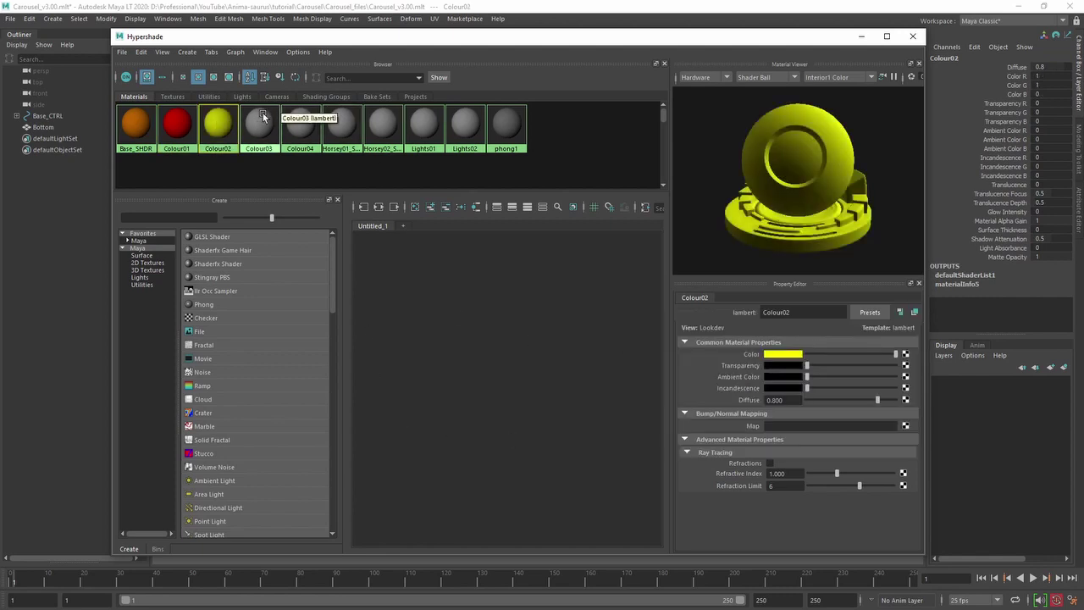
{"action": "left_click", "coordinate": [261, 124]}
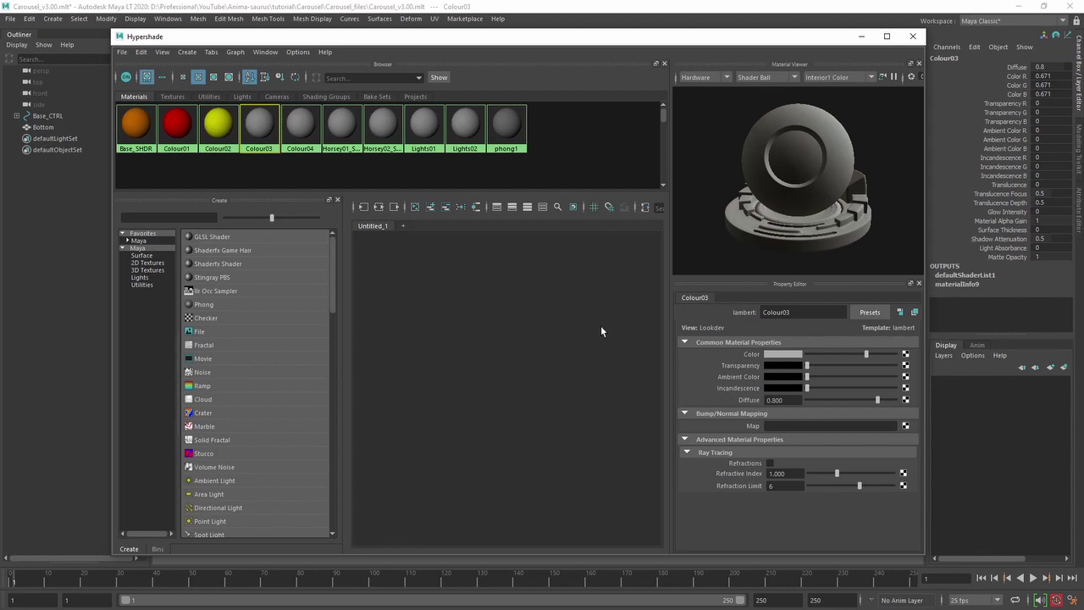
{"action": "left_click", "coordinate": [790, 356]}
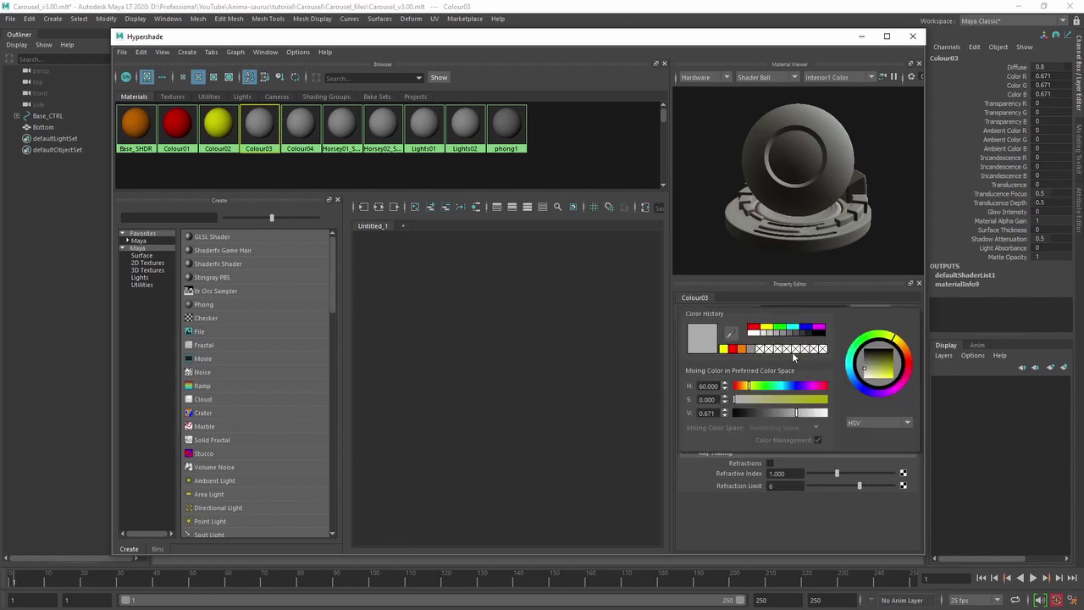
{"action": "left_click", "coordinate": [819, 327]}
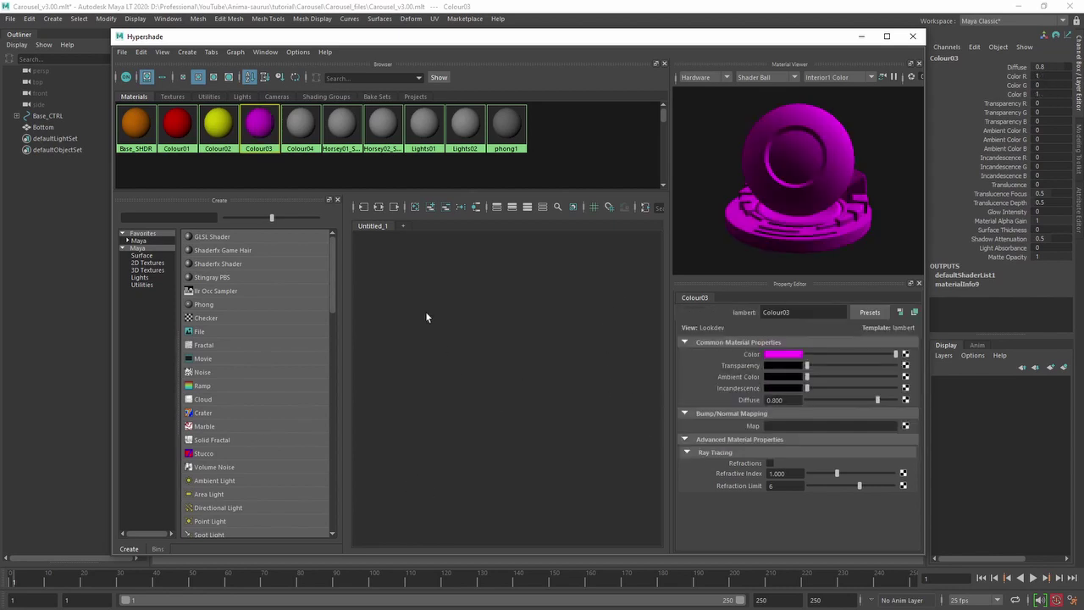
{"action": "left_click", "coordinate": [300, 125]}
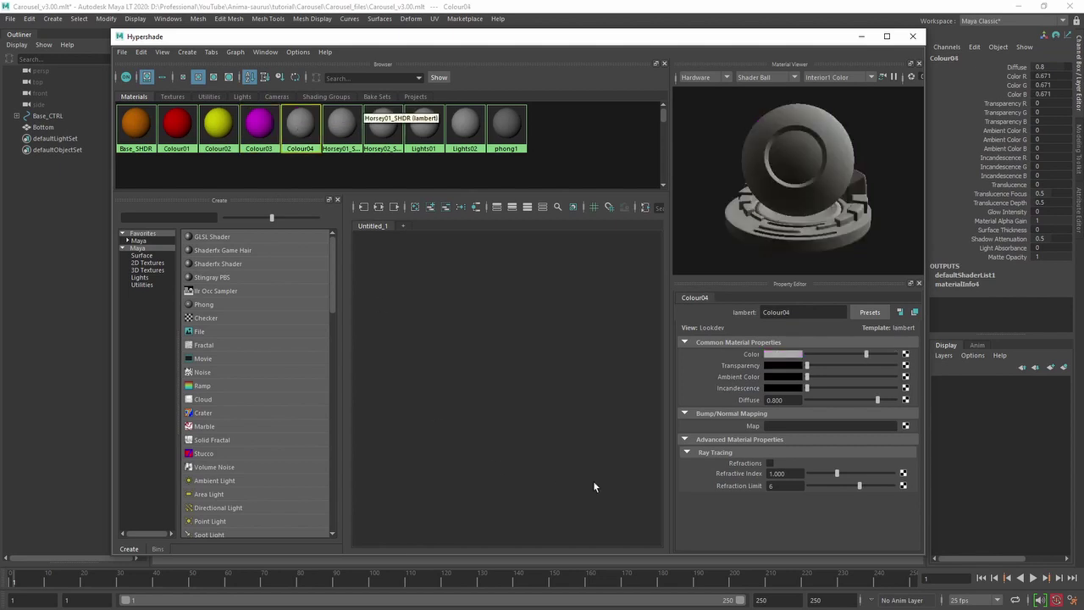
{"action": "left_click", "coordinate": [786, 357]}
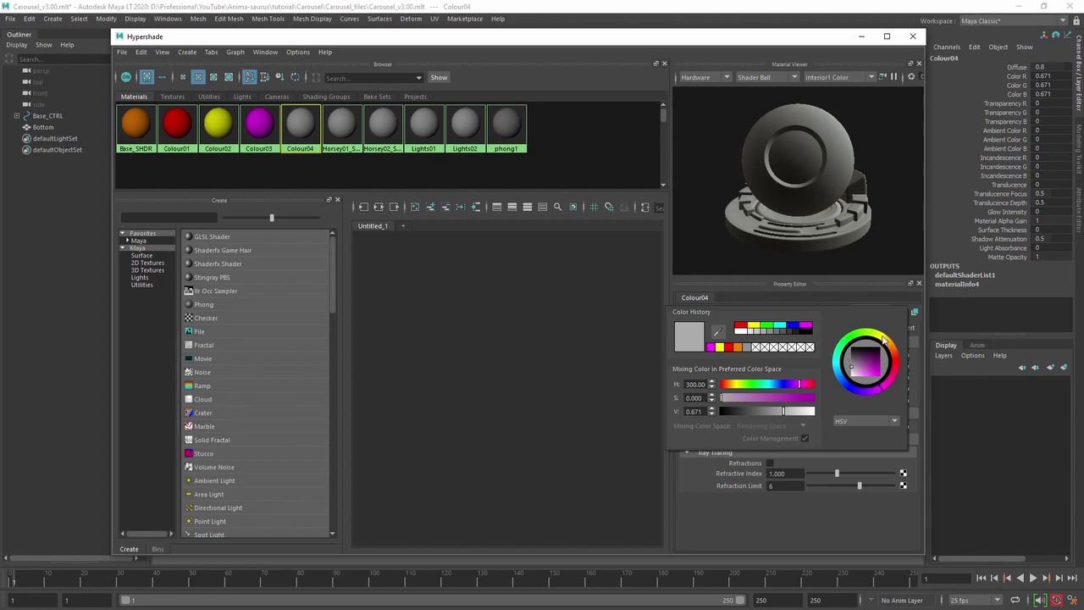
{"action": "left_click_drag", "start_coordinate": [884, 339], "coordinate": [853, 338]}
{"action": "left_click_drag", "start_coordinate": [873, 364], "coordinate": [887, 385]}
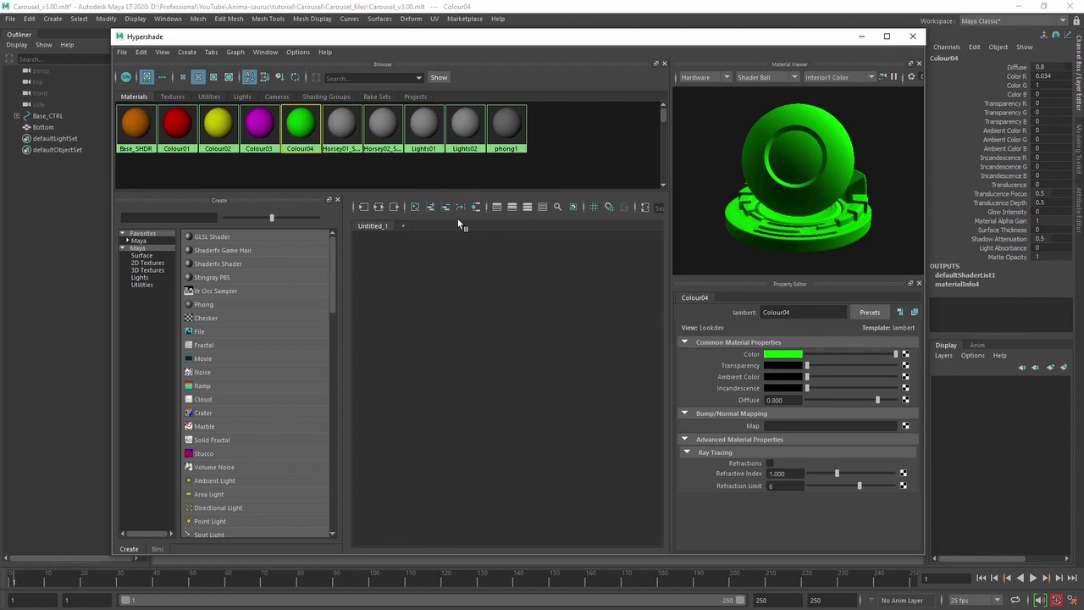
Make Horsey01_SHDR near-white and Horsey02_SHDR pure blue.
{"action": "left_click", "coordinate": [341, 124]}
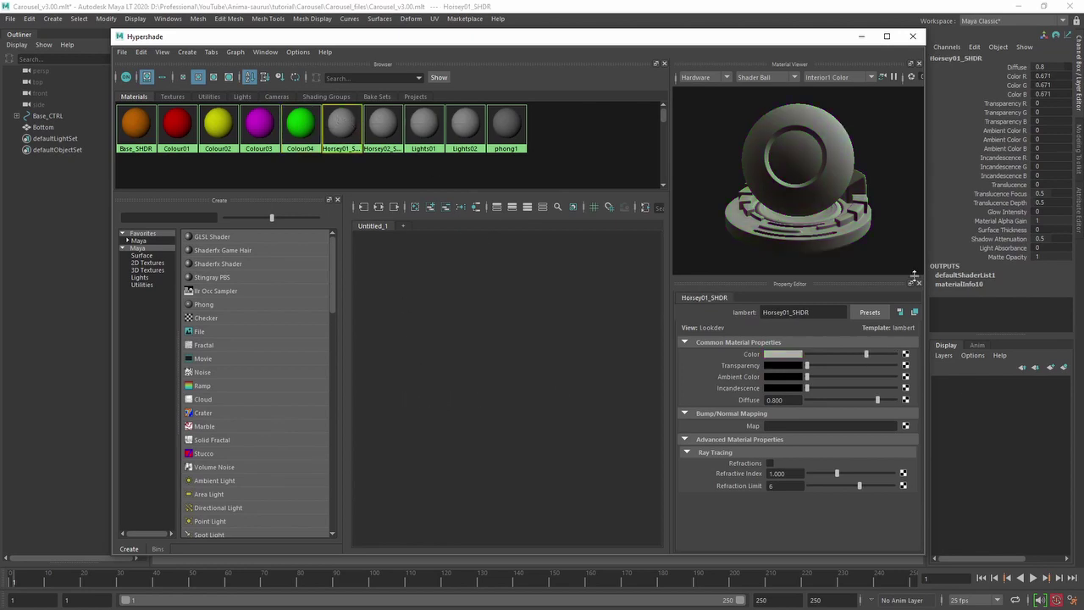
{"action": "left_click", "coordinate": [781, 355]}
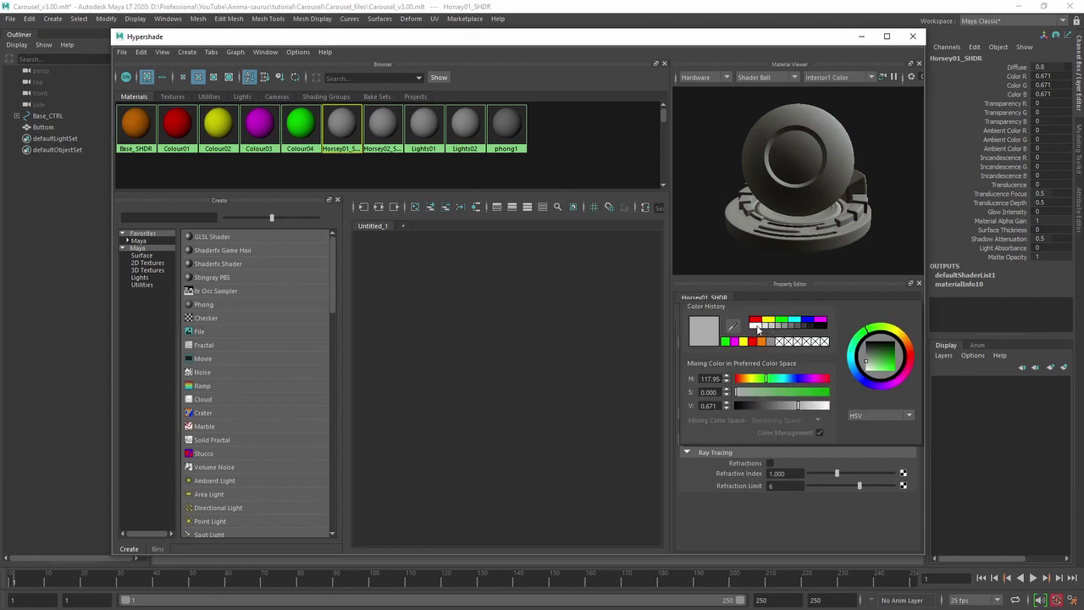
{"action": "left_click", "coordinate": [758, 330]}
{"action": "left_click", "coordinate": [382, 123]}
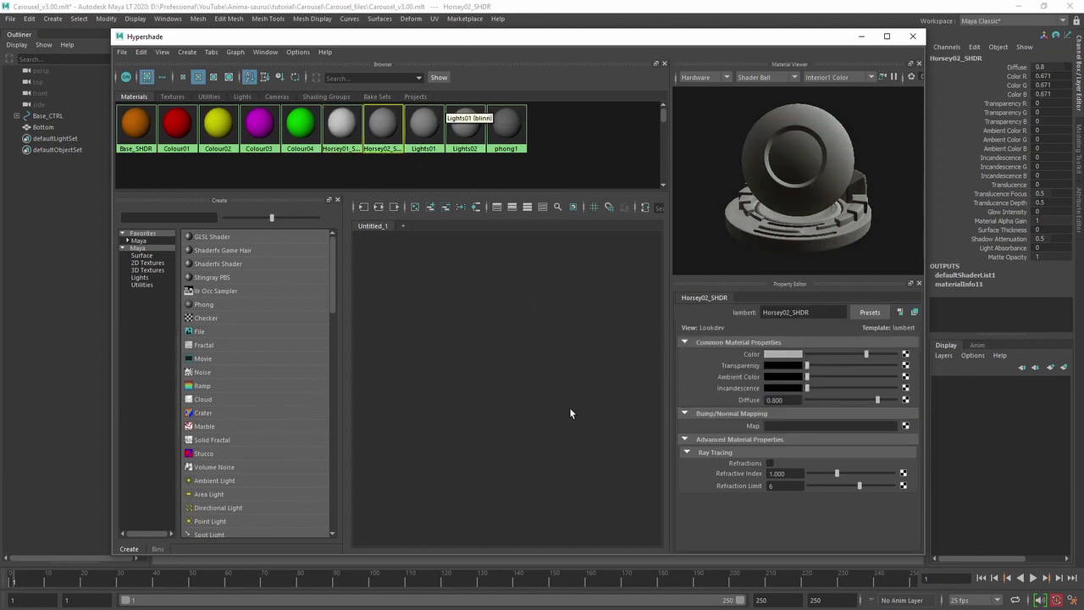
{"action": "left_click", "coordinate": [791, 355]}
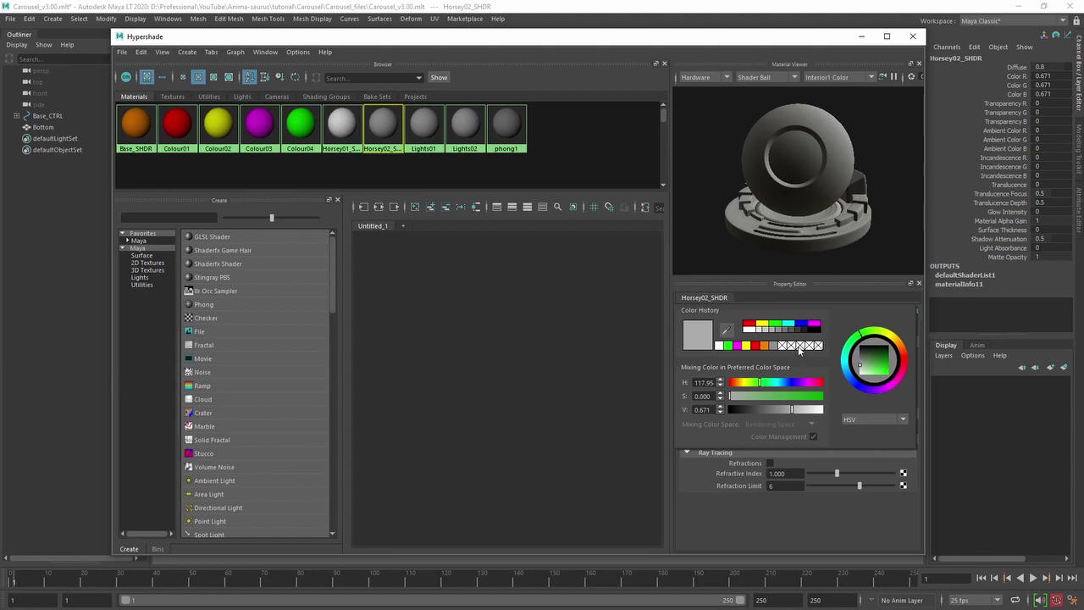
{"action": "left_click", "coordinate": [801, 326]}
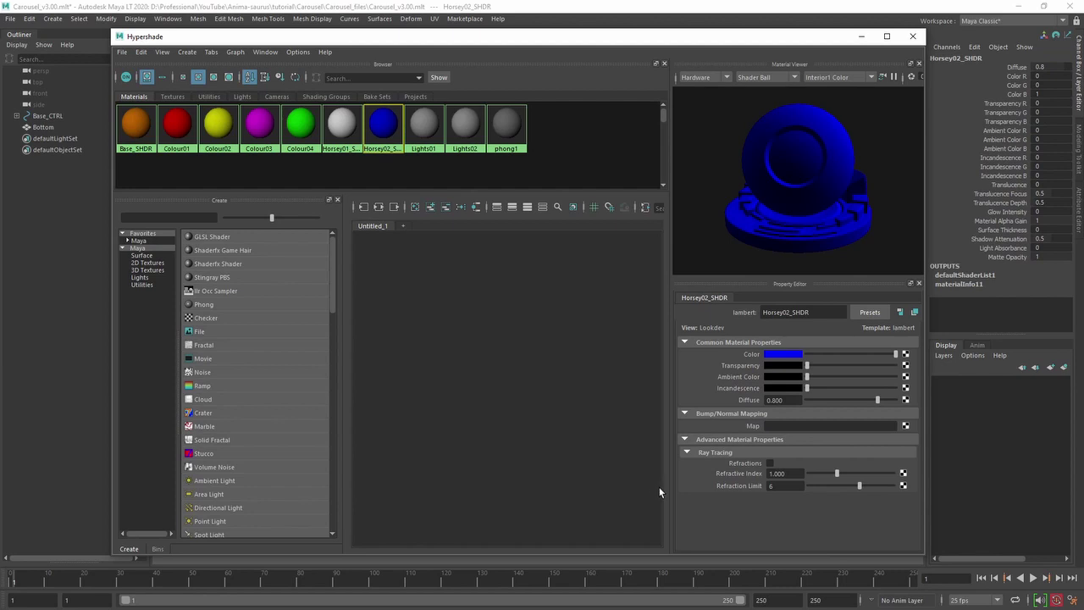
Give Lights01 pure red (R 1, G 0, B 0) and select its Color R, G, B channels.
{"action": "left_click", "coordinate": [422, 127]}
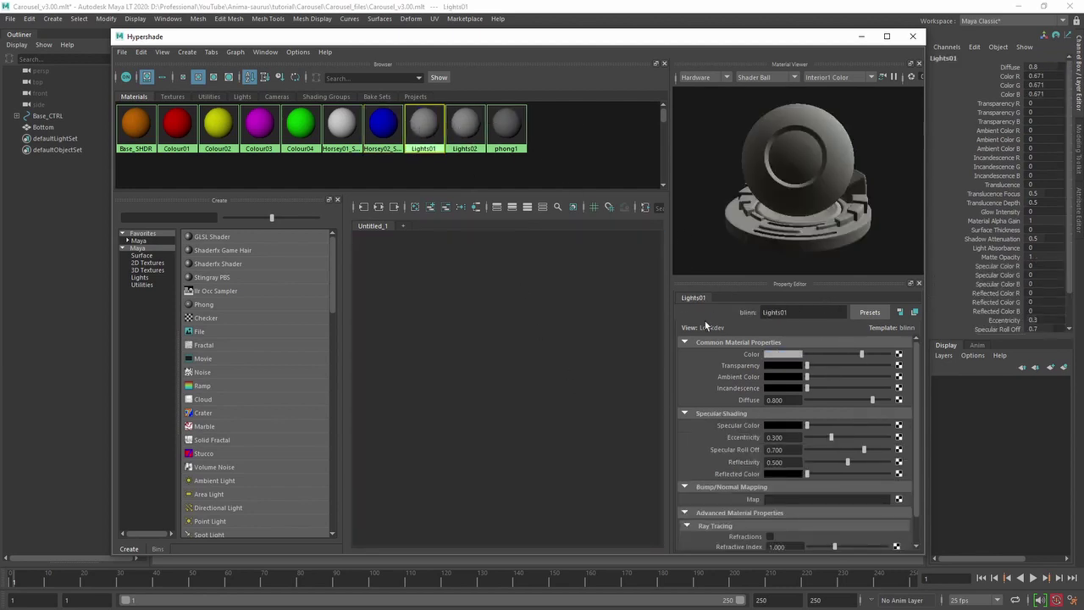
{"action": "left_click", "coordinate": [783, 354]}
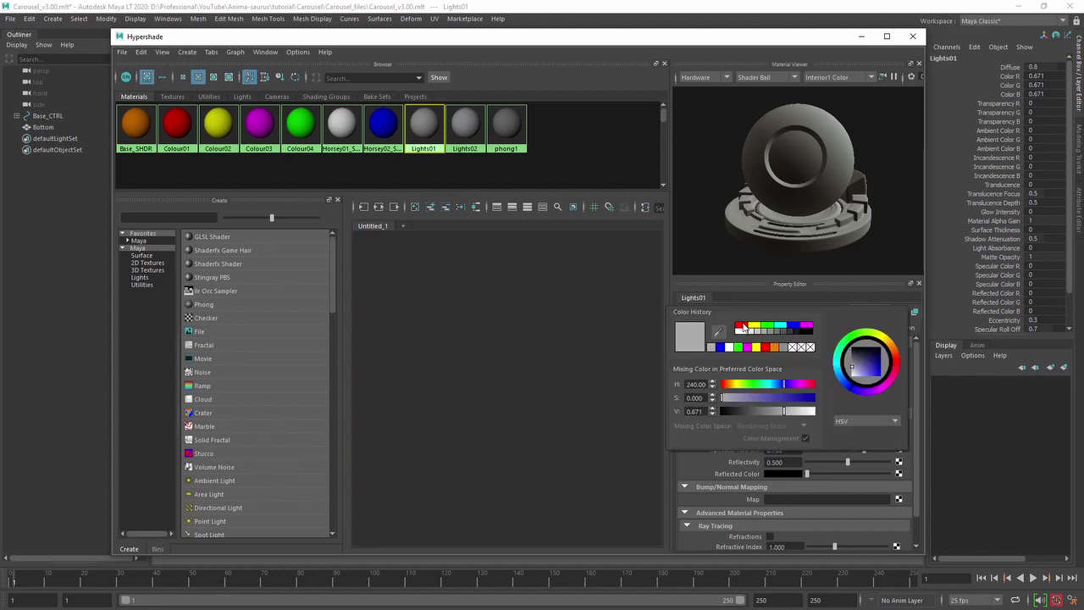
{"action": "left_click", "coordinate": [766, 346]}
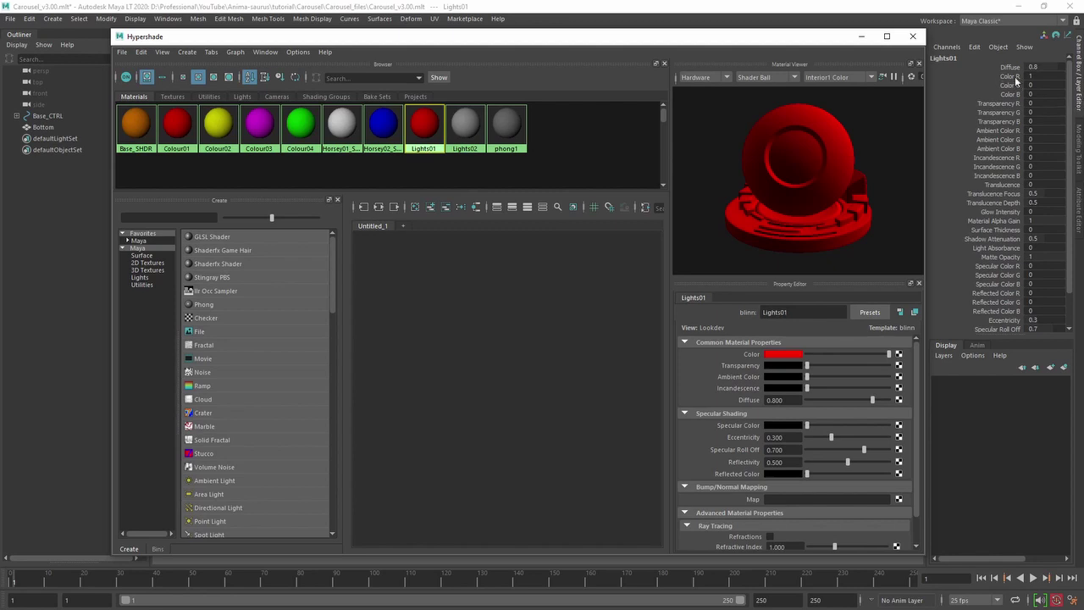
{"action": "left_click_drag", "start_coordinate": [1009, 77], "coordinate": [1009, 95]}
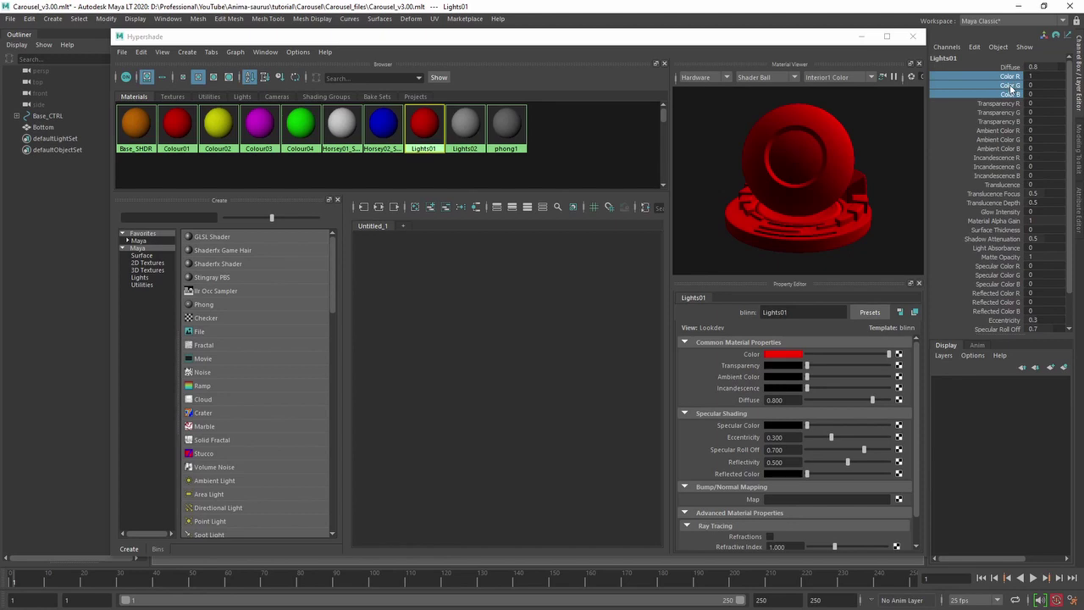
Key Lights01's red colour channels at frames 1 and 50.
{"action": "right_click", "coordinate": [1010, 88]}
{"action": "left_click", "coordinate": [992, 108]}
{"action": "left_click", "coordinate": [138, 472]}
{"action": "left_click", "coordinate": [194, 581]}
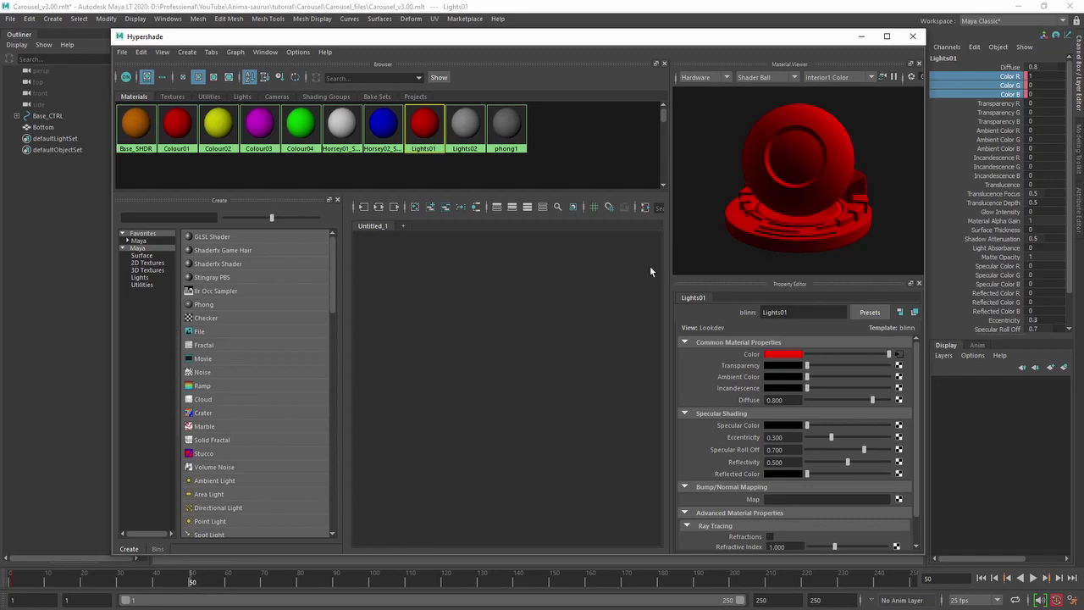
{"action": "right_click", "coordinate": [1007, 85]}
{"action": "left_click", "coordinate": [992, 107]}
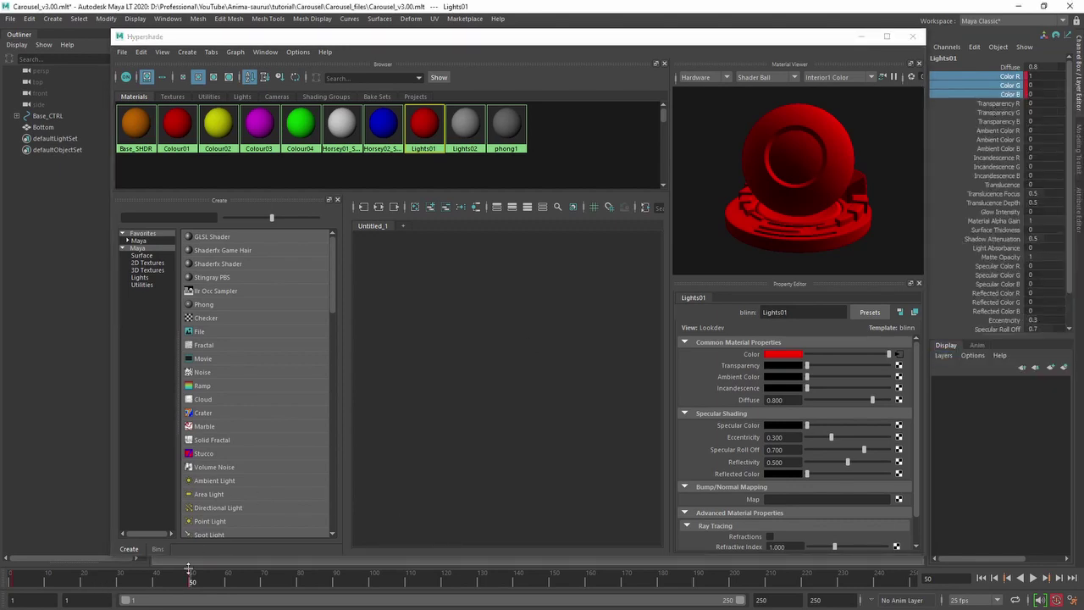
At frame 25, set Lights01 to yellow and key its Color R, G, B channels.
{"action": "left_click", "coordinate": [928, 579]}
{"action": "type", "text": "25"}
{"action": "key", "text": "Return"}
{"action": "left_click", "coordinate": [784, 358]}
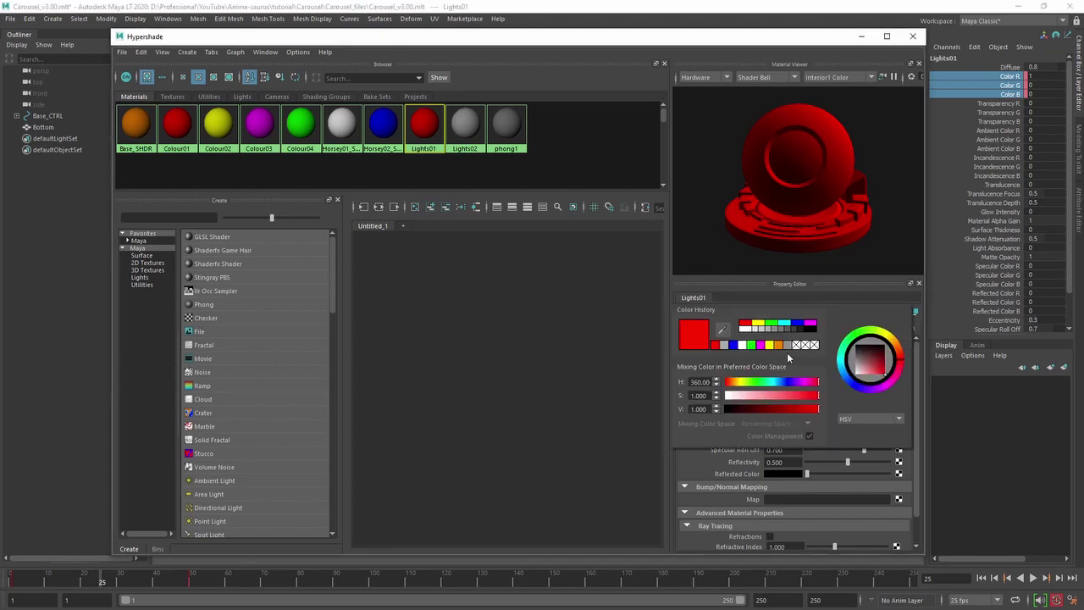
{"action": "left_click", "coordinate": [762, 325]}
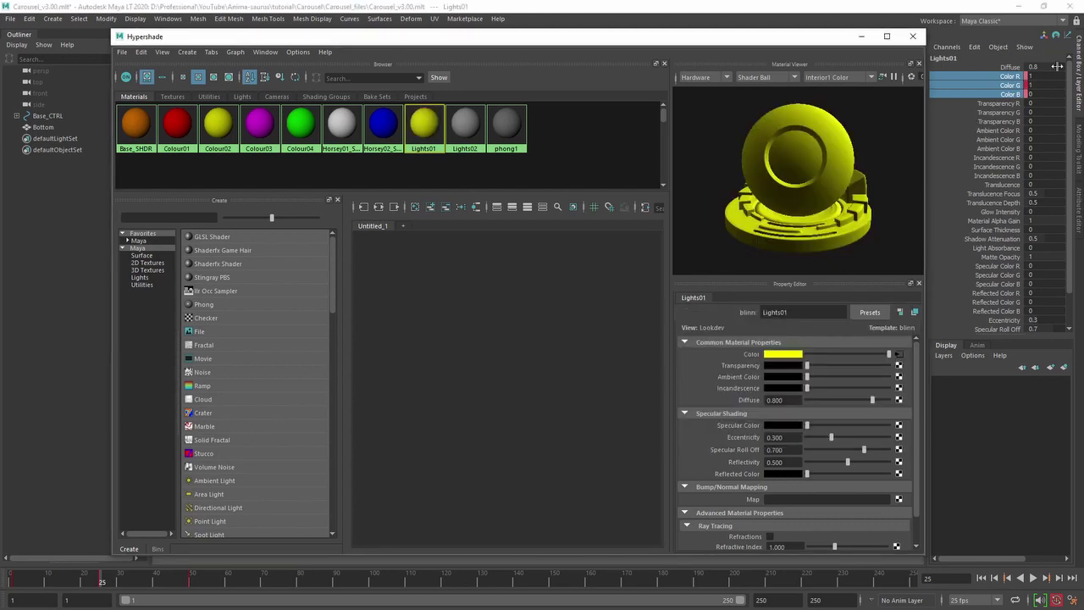
{"action": "left_click", "coordinate": [1012, 77]}
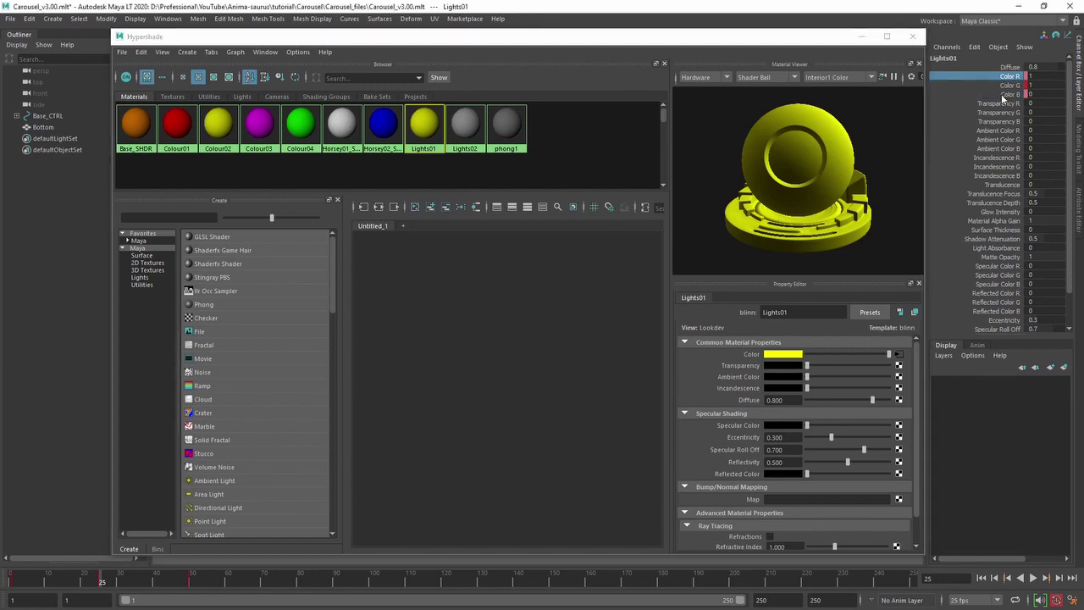
{"action": "left_click", "coordinate": [1008, 94], "text": "shift"}
{"action": "right_click", "coordinate": [1004, 94]}
{"action": "left_click", "coordinate": [958, 265]}
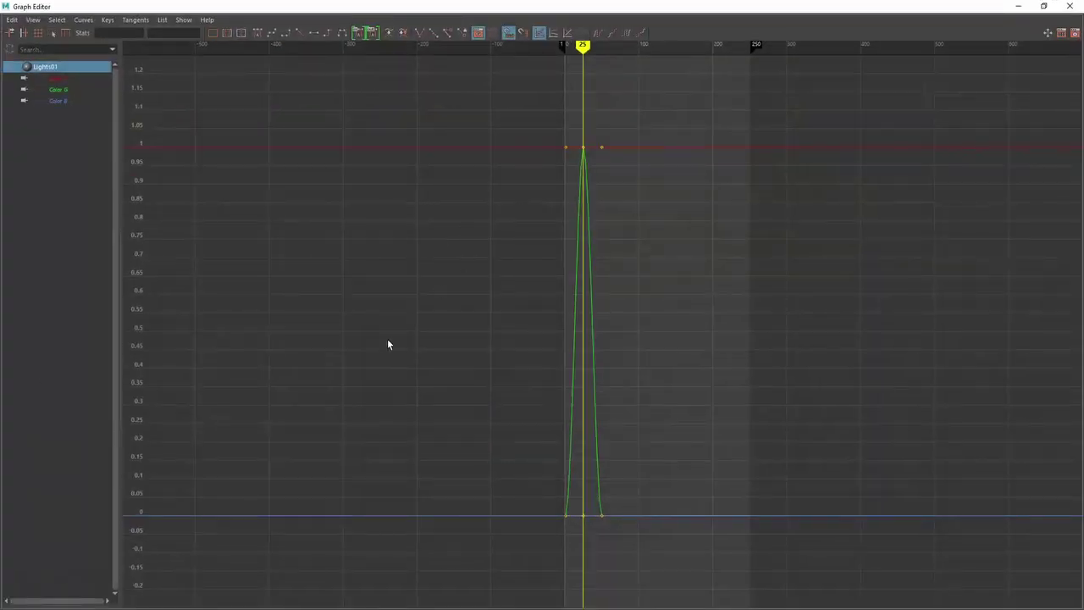
Show Lights01's Color R, G, B curves and make all their keys stepped.
{"action": "left_click", "coordinate": [60, 80]}
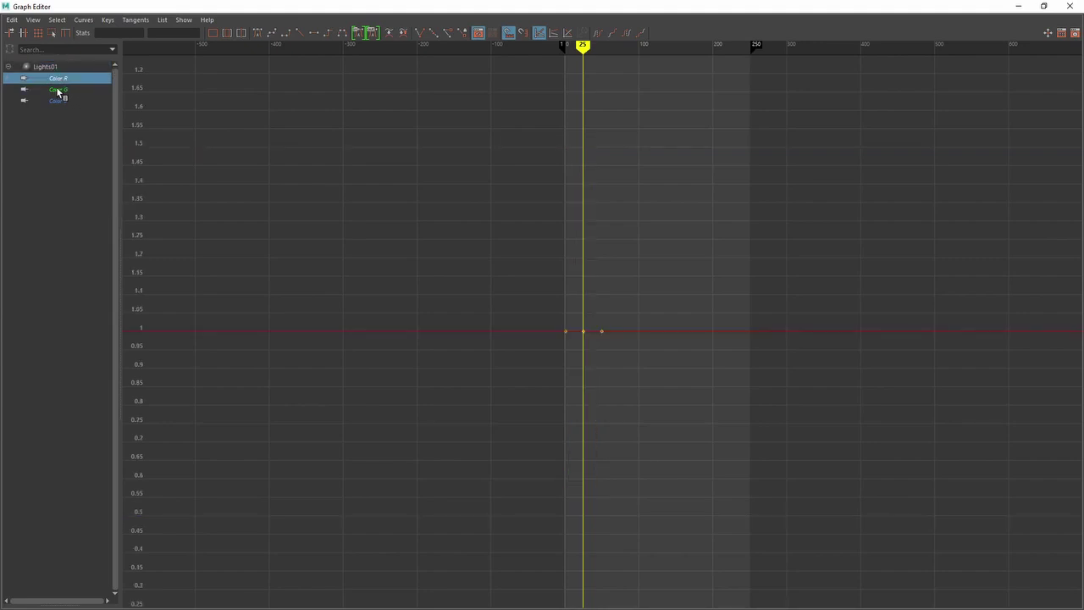
{"action": "left_click", "coordinate": [57, 91], "text": "shift"}
{"action": "left_click", "coordinate": [64, 103], "text": "shift"}
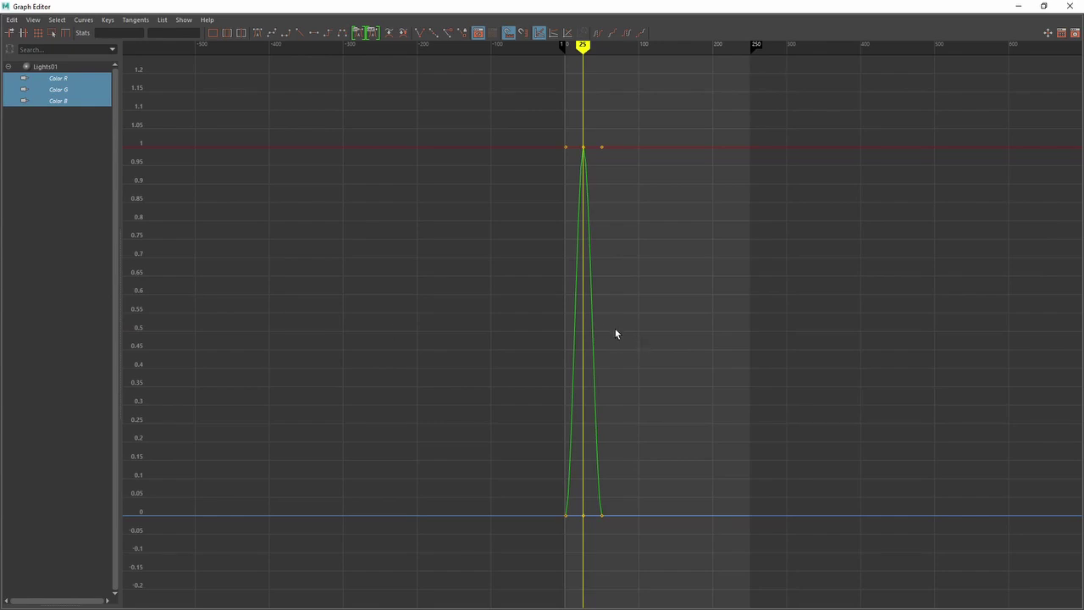
{"action": "key", "text": "f"}
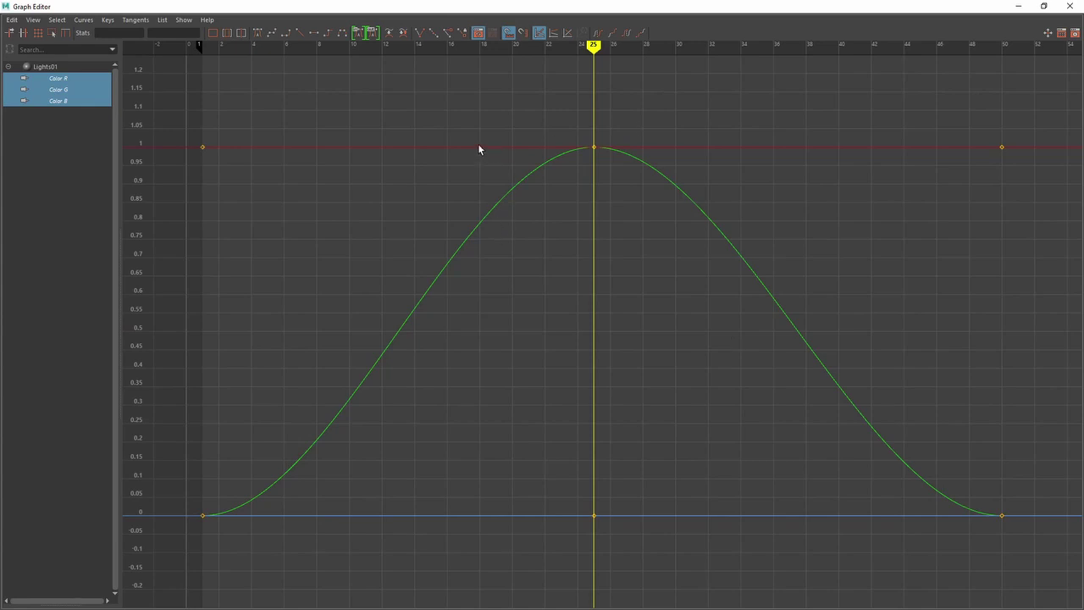
{"action": "left_click_drag", "start_coordinate": [463, 174], "coordinate": [378, 586]}
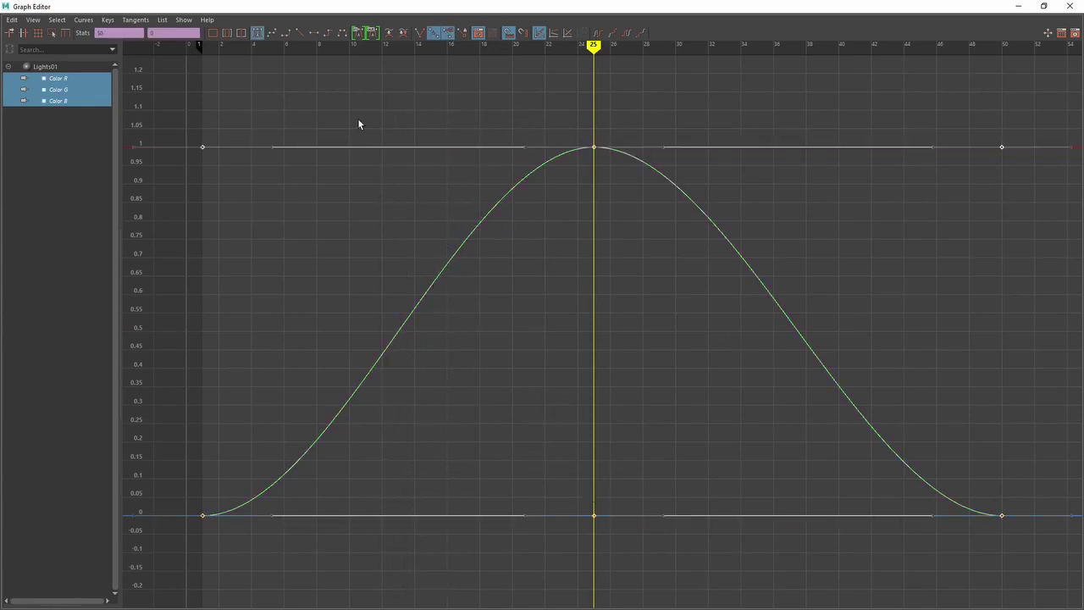
{"action": "left_click", "coordinate": [330, 33]}
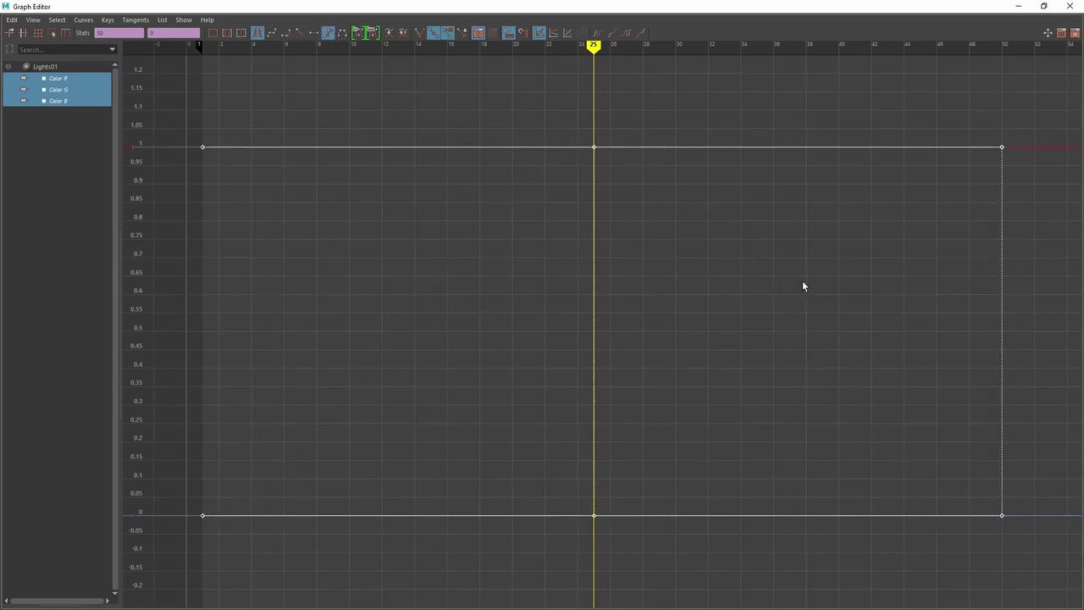
Select all Color R/G/B keys and set Post Infinity to Cycle.
{"action": "middle_click_drag", "start_coordinate": [910, 328], "coordinate": [800, 279], "text": "alt"}
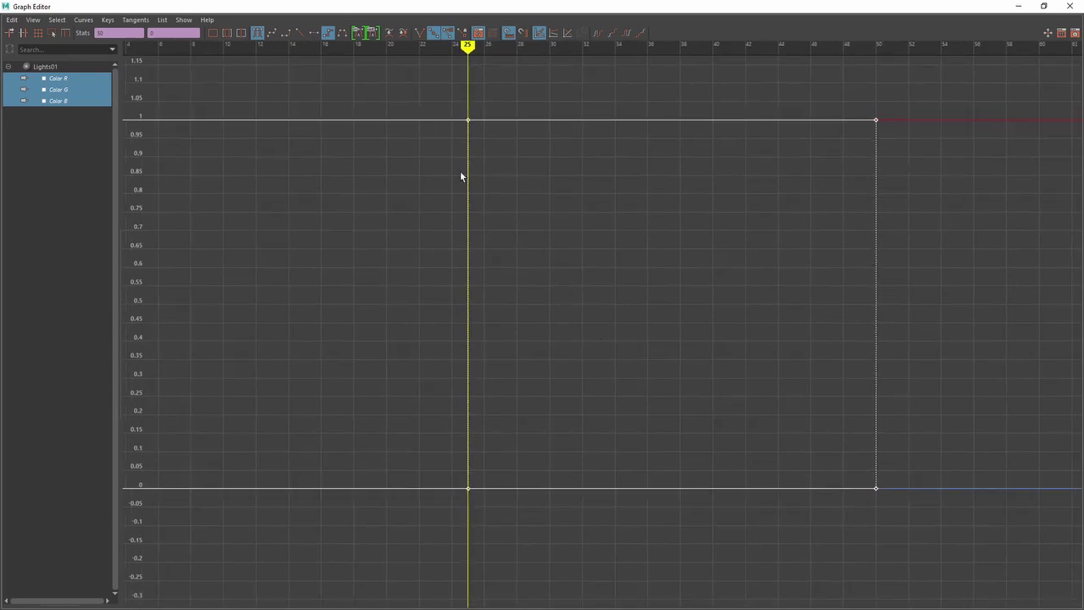
{"action": "middle_click_drag", "start_coordinate": [794, 342], "coordinate": [779, 365], "text": "alt"}
{"action": "left_click", "coordinate": [702, 356]}
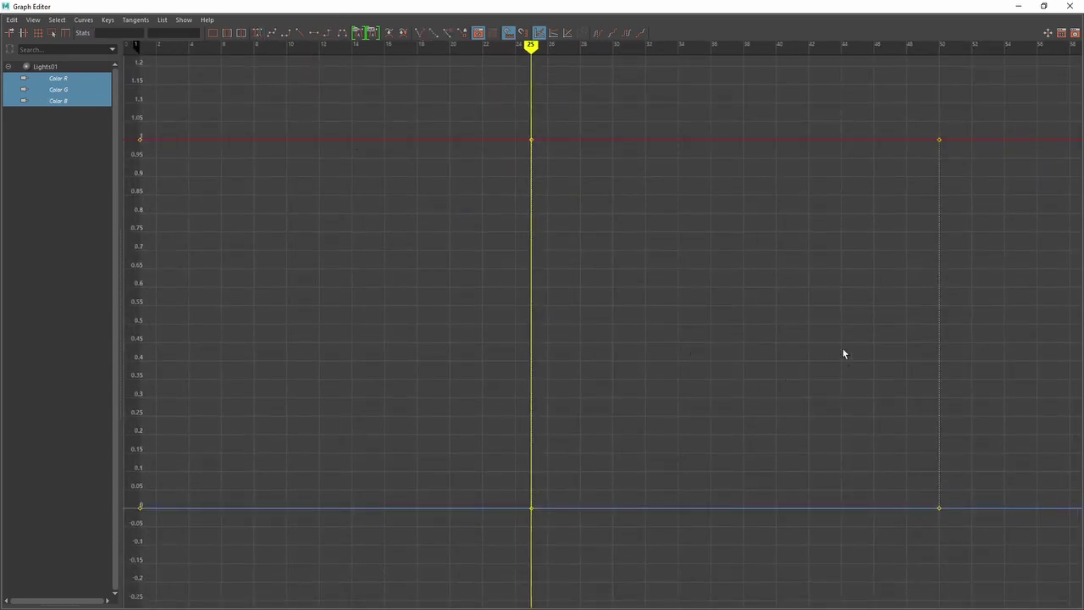
{"action": "right_click_drag", "start_coordinate": [843, 353], "coordinate": [766, 345], "text": "alt"}
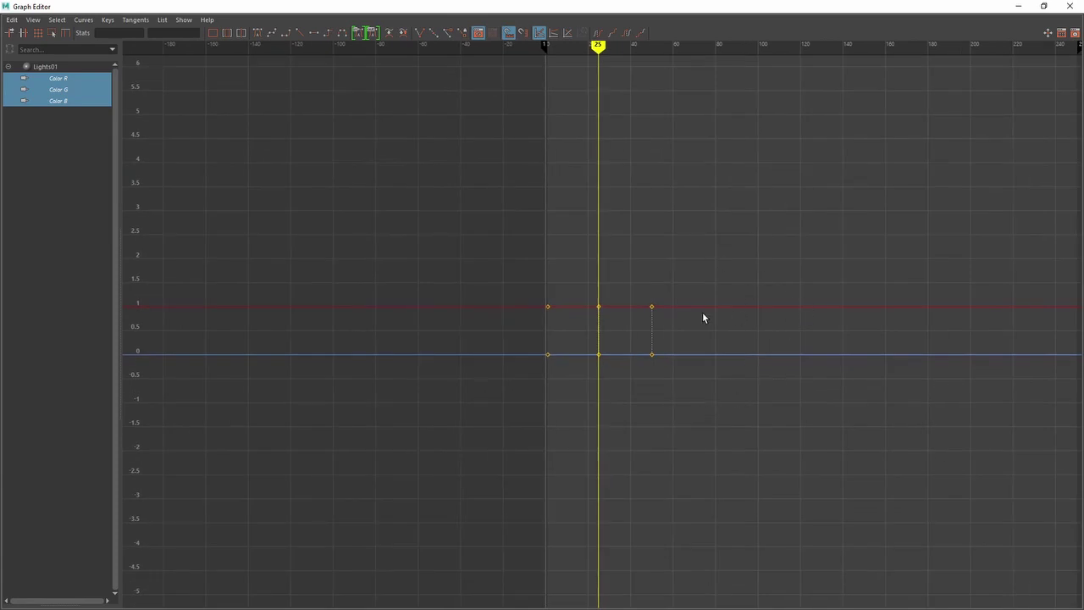
{"action": "left_click_drag", "start_coordinate": [693, 407], "coordinate": [464, 245]}
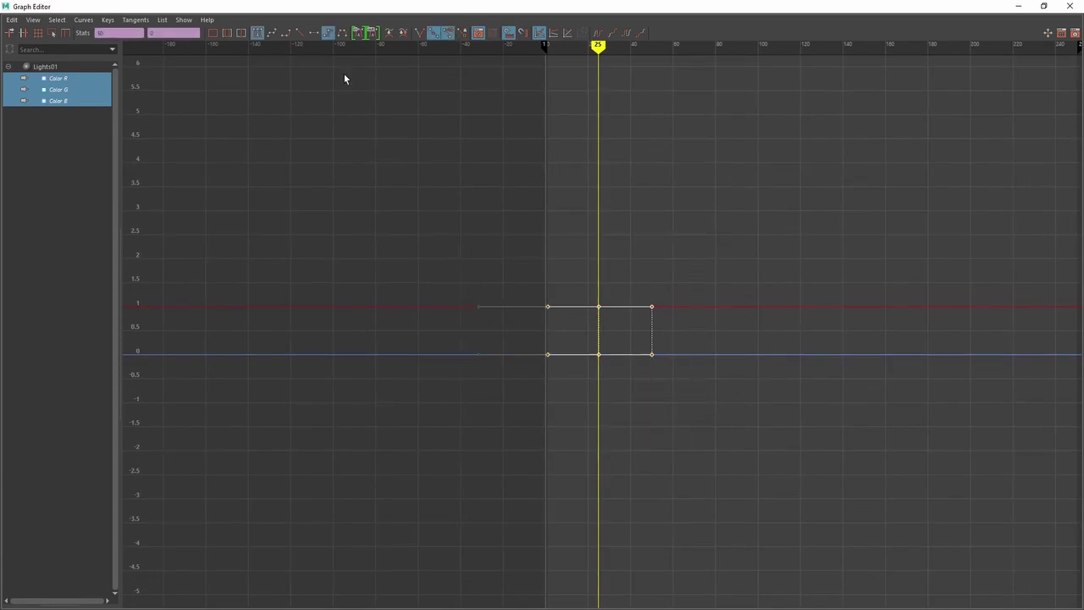
{"action": "left_click", "coordinate": [83, 20]}
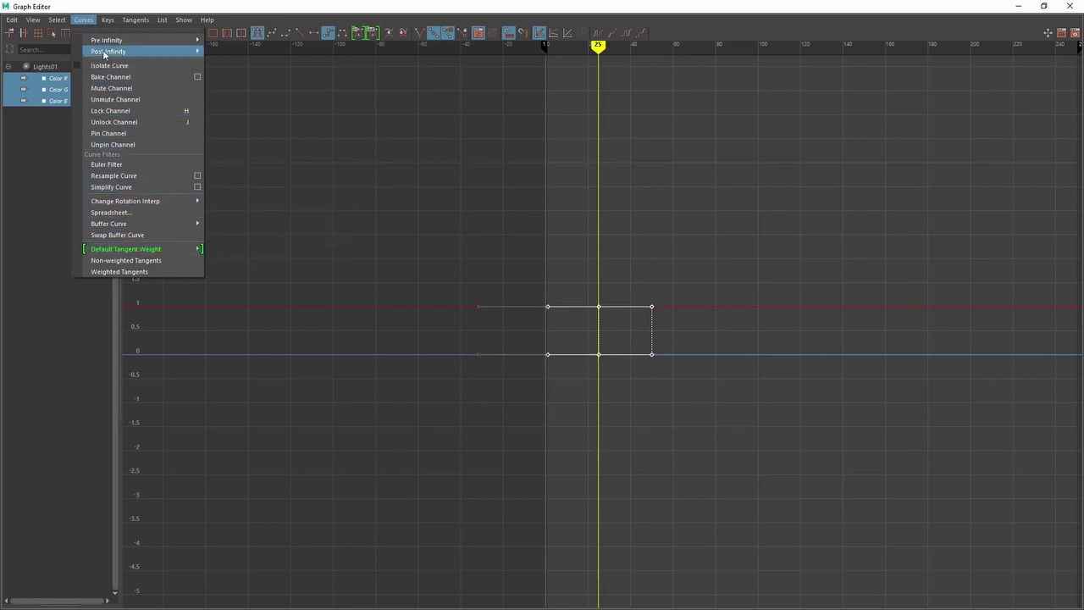
{"action": "mouse_move", "coordinate": [105, 54]}
{"action": "left_click", "coordinate": [245, 50]}
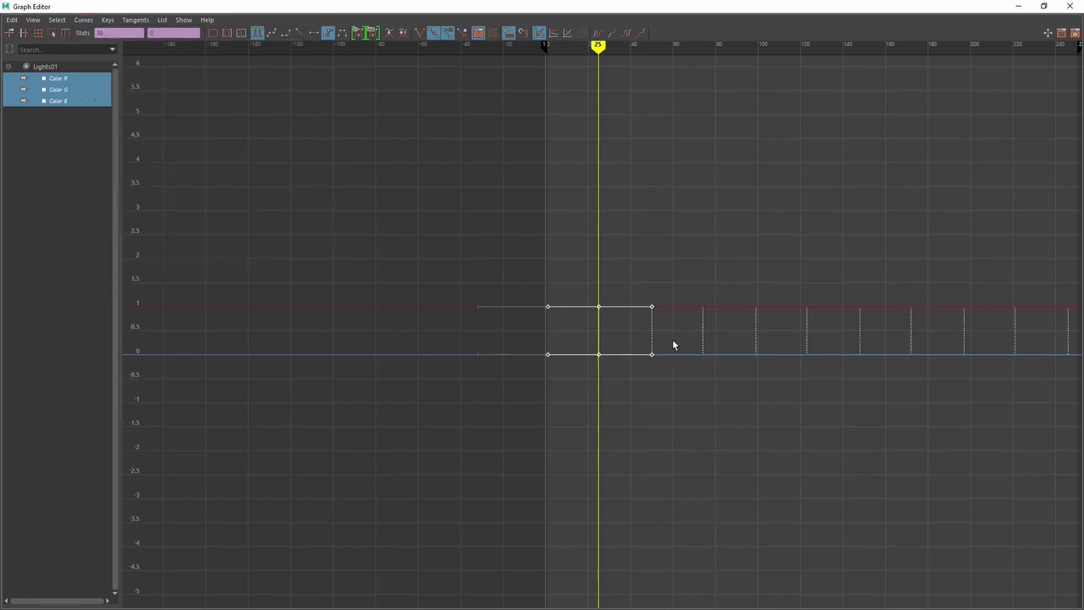
Set Lights02 to yellow and key its colour at frames 1 and 50.
{"action": "left_click", "coordinate": [1018, 6]}
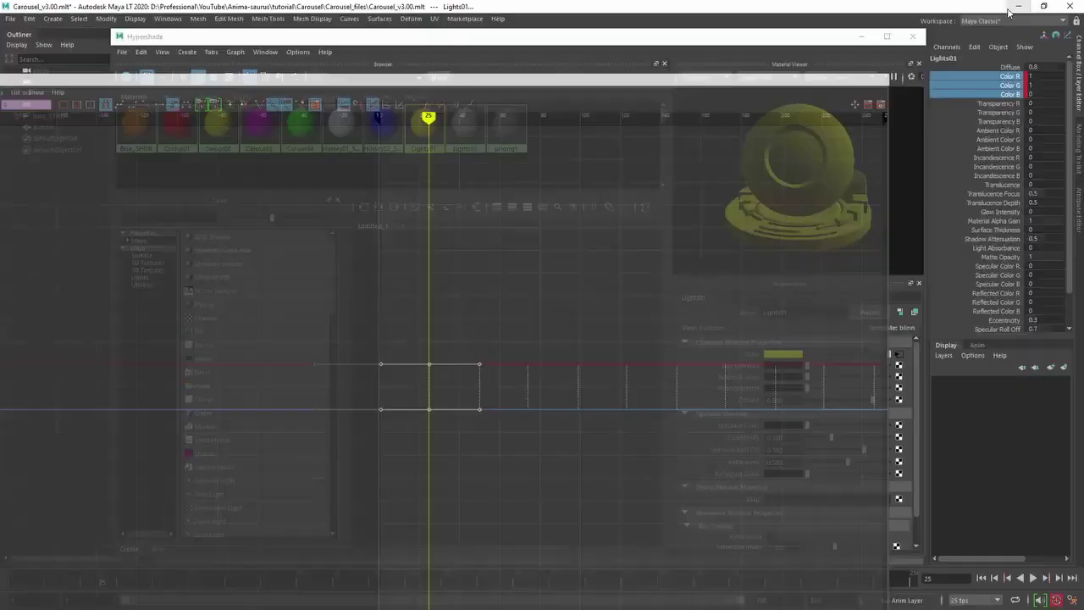
{"action": "left_click", "coordinate": [475, 126]}
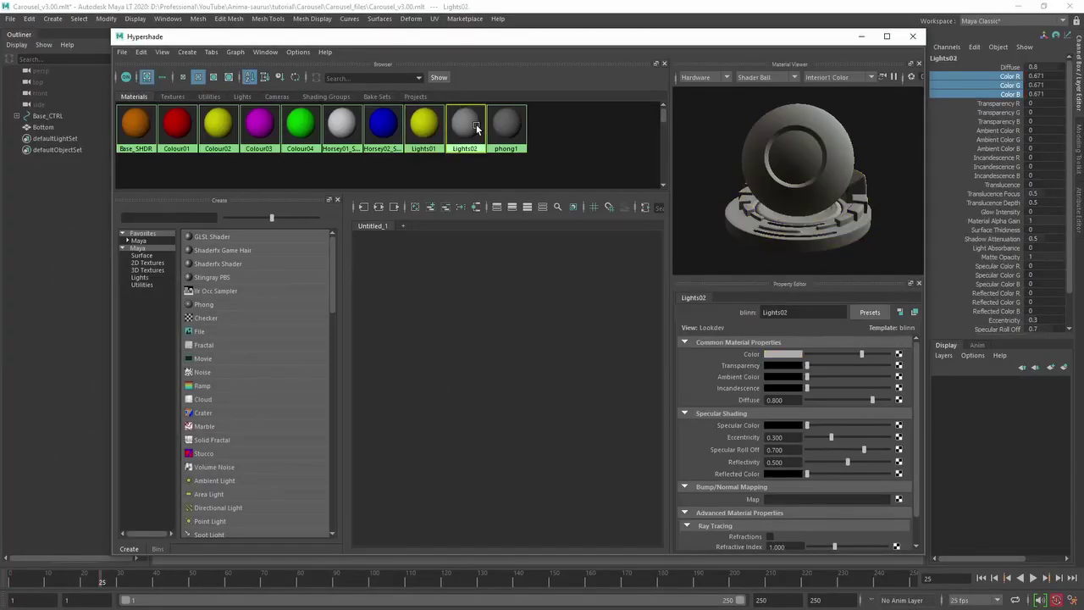
{"action": "left_click", "coordinate": [4, 581]}
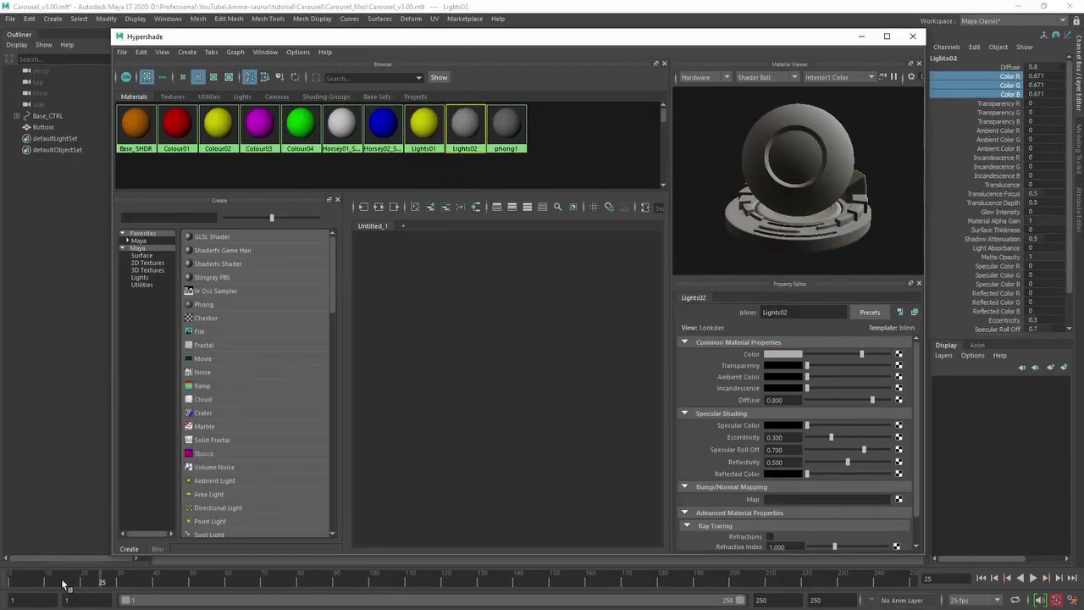
{"action": "left_click", "coordinate": [791, 354]}
{"action": "left_click", "coordinate": [763, 326]}
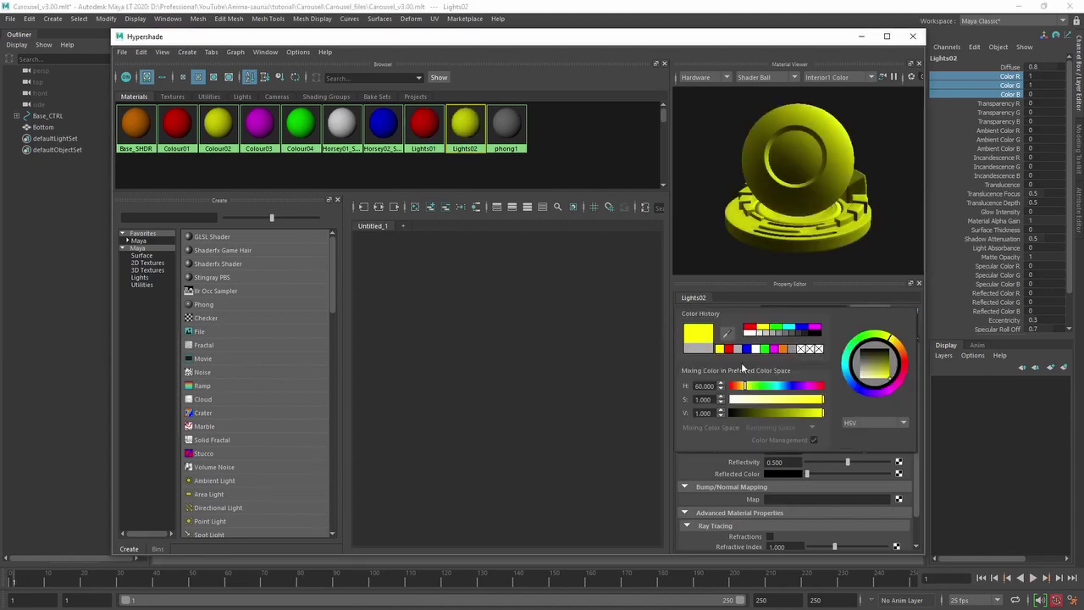
{"action": "right_click", "coordinate": [1006, 84]}
{"action": "left_click", "coordinate": [1029, 88]}
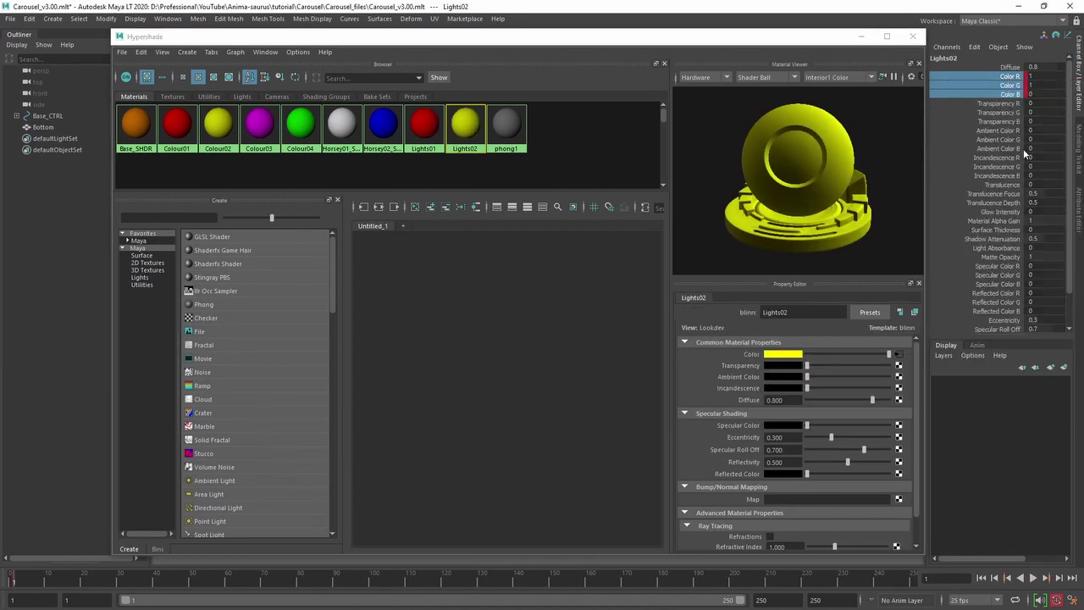
{"action": "left_click", "coordinate": [193, 584]}
{"action": "right_click", "coordinate": [1007, 100]}
{"action": "left_click", "coordinate": [1000, 107]}
At frame 25, set Lights02 to red and key its Color R, G, B channels.
{"action": "left_click", "coordinate": [946, 579]}
{"action": "type", "text": "25"}
{"action": "key", "text": "Return"}
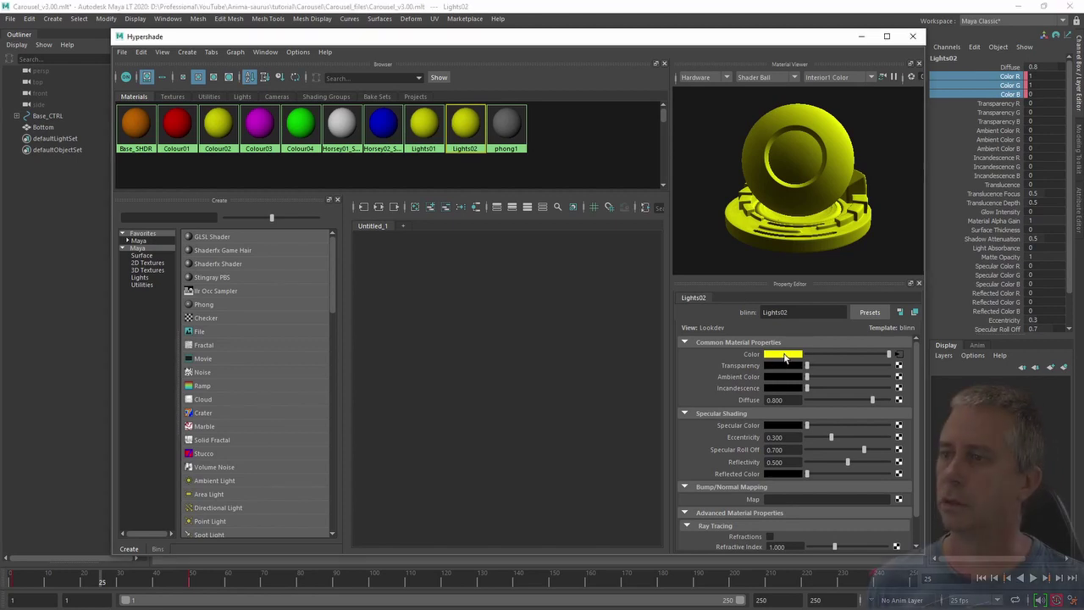
{"action": "left_click", "coordinate": [783, 354]}
{"action": "left_click", "coordinate": [754, 332]}
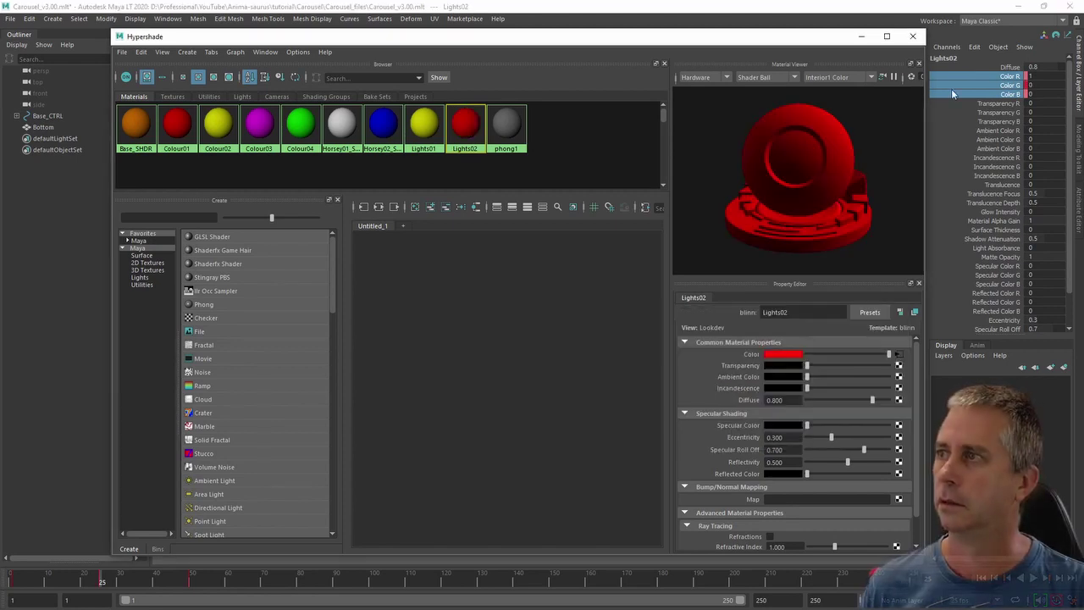
{"action": "left_click_drag", "start_coordinate": [1007, 77], "coordinate": [1008, 94]}
{"action": "right_click", "coordinate": [1004, 84]}
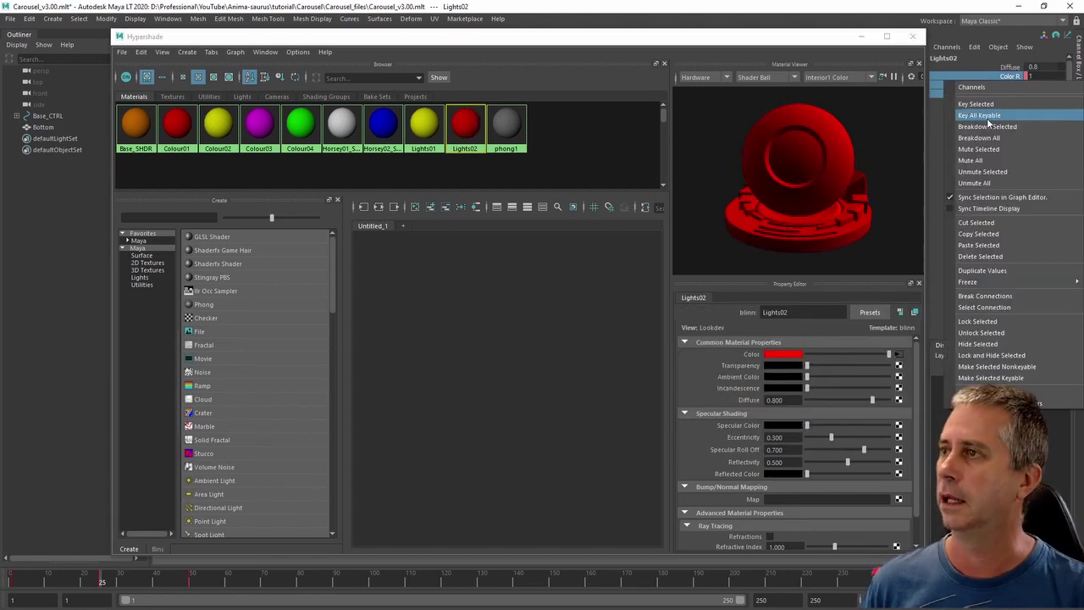
{"action": "left_click", "coordinate": [987, 103]}
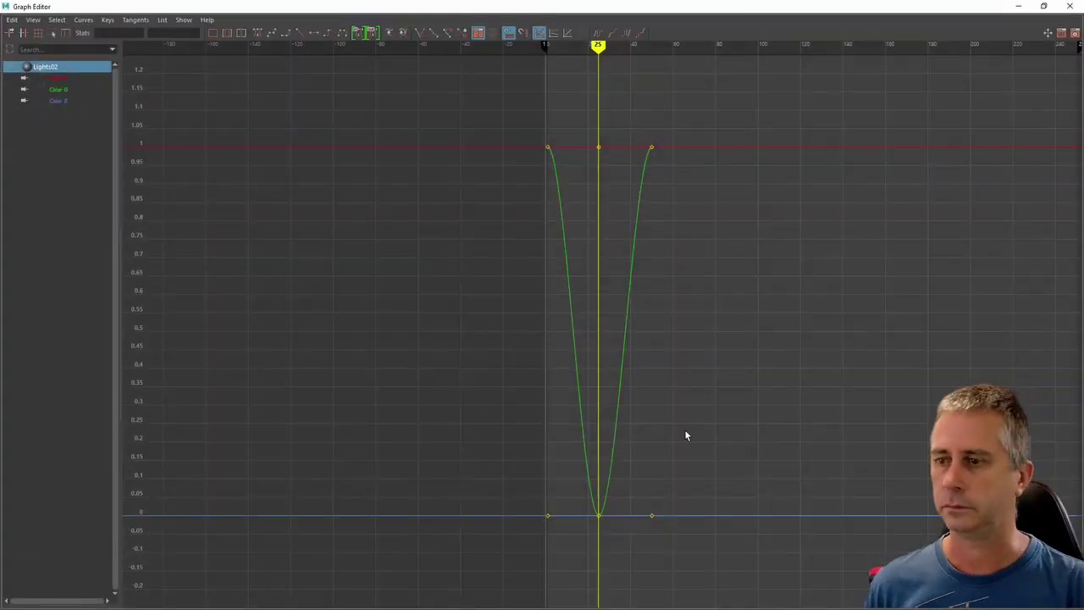
Make all Lights02 colour keys stepped, set Post Infinity to Cycle, and close the Graph Editor.
{"action": "left_click_drag", "start_coordinate": [742, 560], "coordinate": [445, 88]}
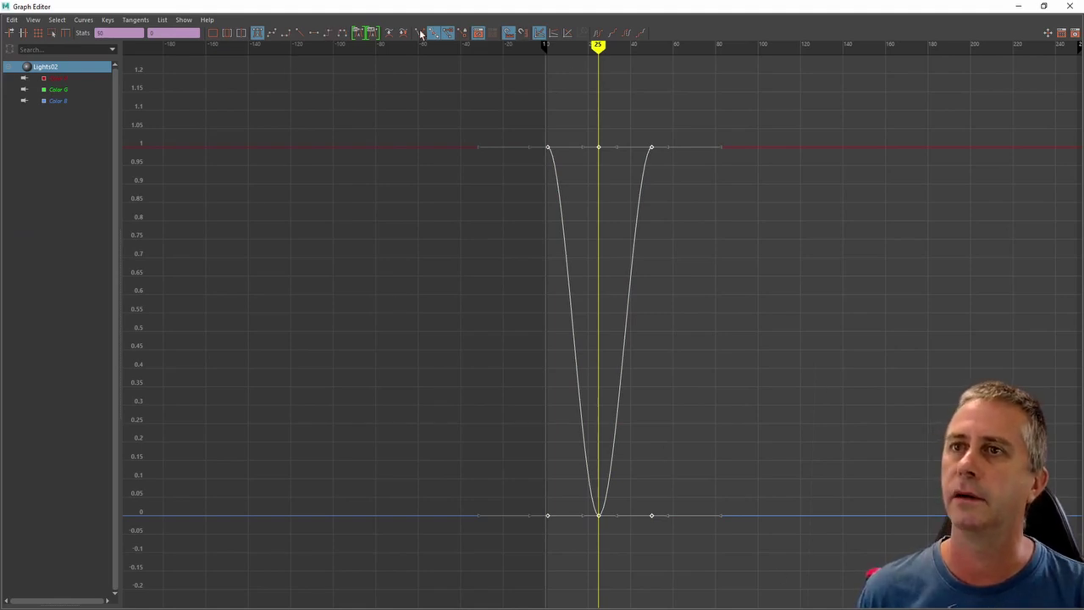
{"action": "left_click", "coordinate": [330, 33]}
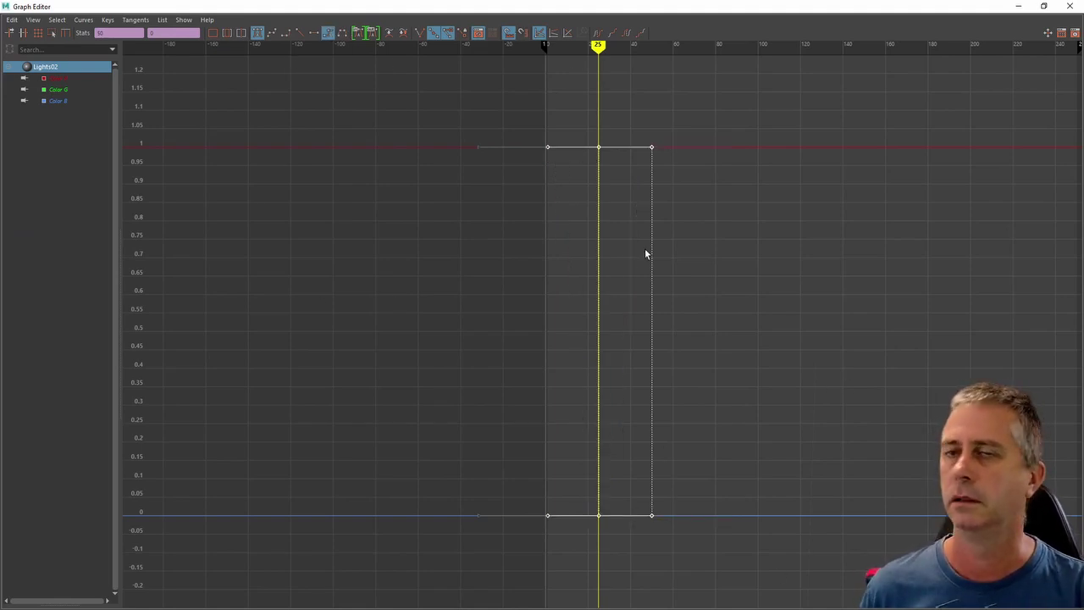
{"action": "left_click", "coordinate": [83, 20]}
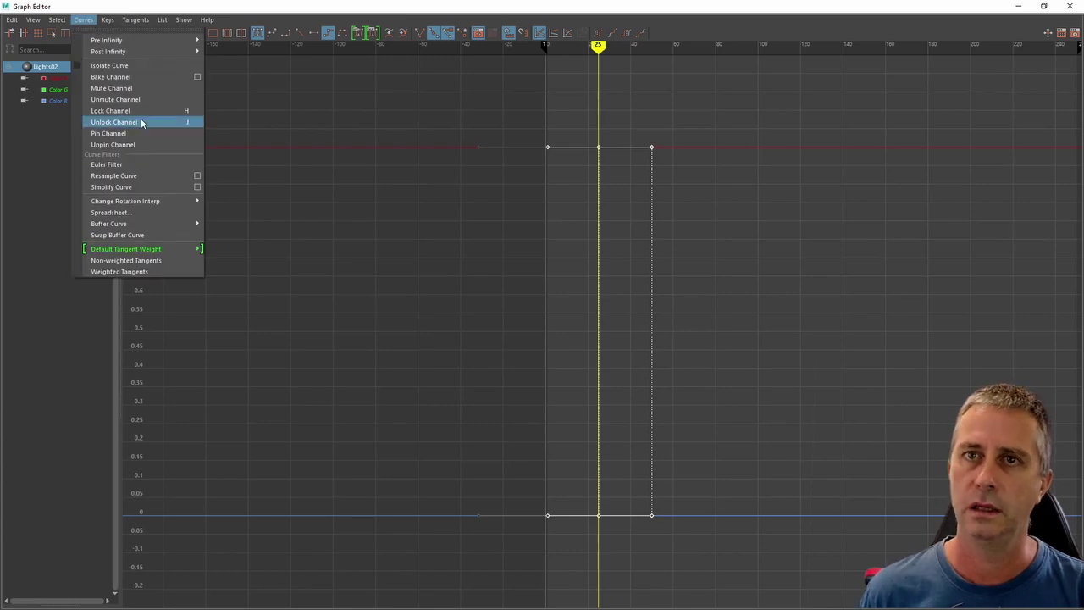
{"action": "mouse_move", "coordinate": [151, 54]}
{"action": "left_click", "coordinate": [226, 53]}
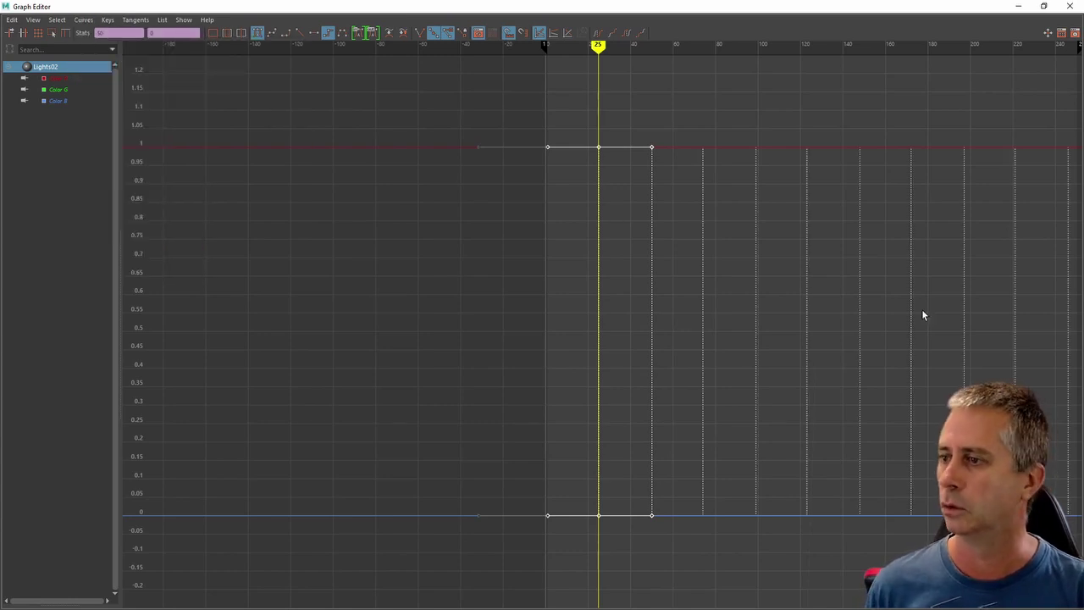
{"action": "left_click", "coordinate": [1070, 6]}
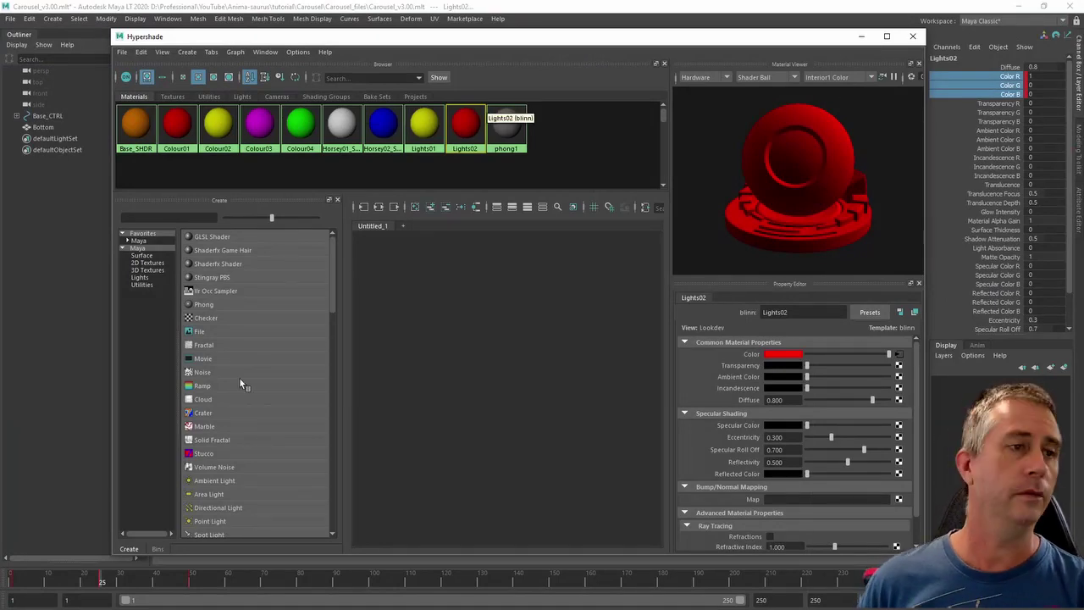
Close Hypershade, orbit to inspect the red-and-yellow carousel, and deselect the Lights02 material.
{"action": "left_click", "coordinate": [914, 36]}
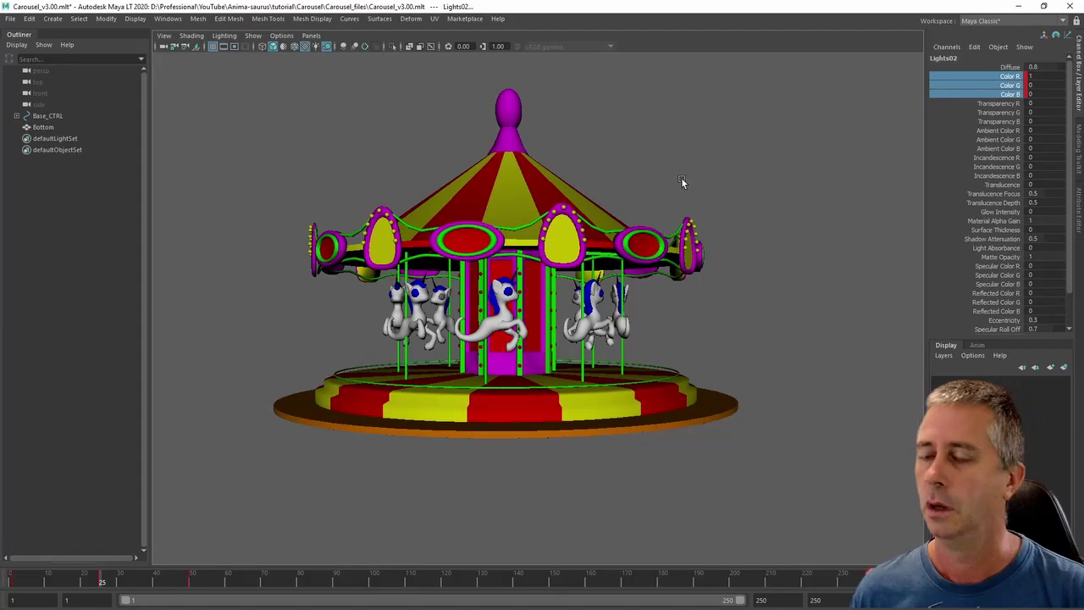
{"action": "mouse_move", "coordinate": [754, 173]}
{"action": "left_mouse_down", "text": "alt"}
{"action": "mouse_move", "coordinate": [726, 189]}
{"action": "mouse_move", "coordinate": [754, 189]}
{"action": "left_mouse_up", "text": "alt"}
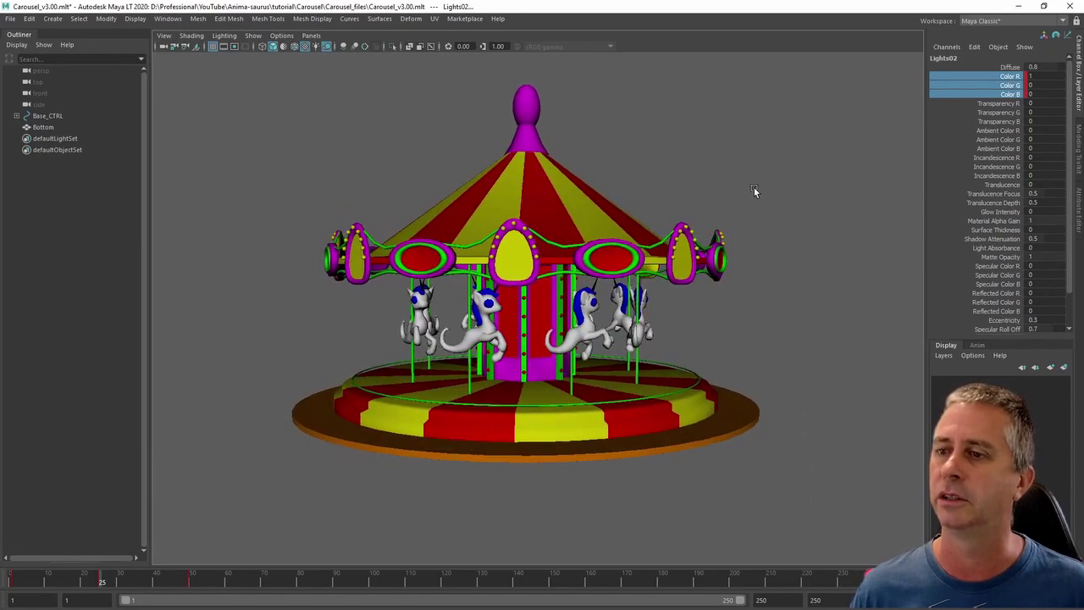
{"action": "middle_click_drag", "start_coordinate": [754, 189], "coordinate": [752, 245], "text": "alt"}
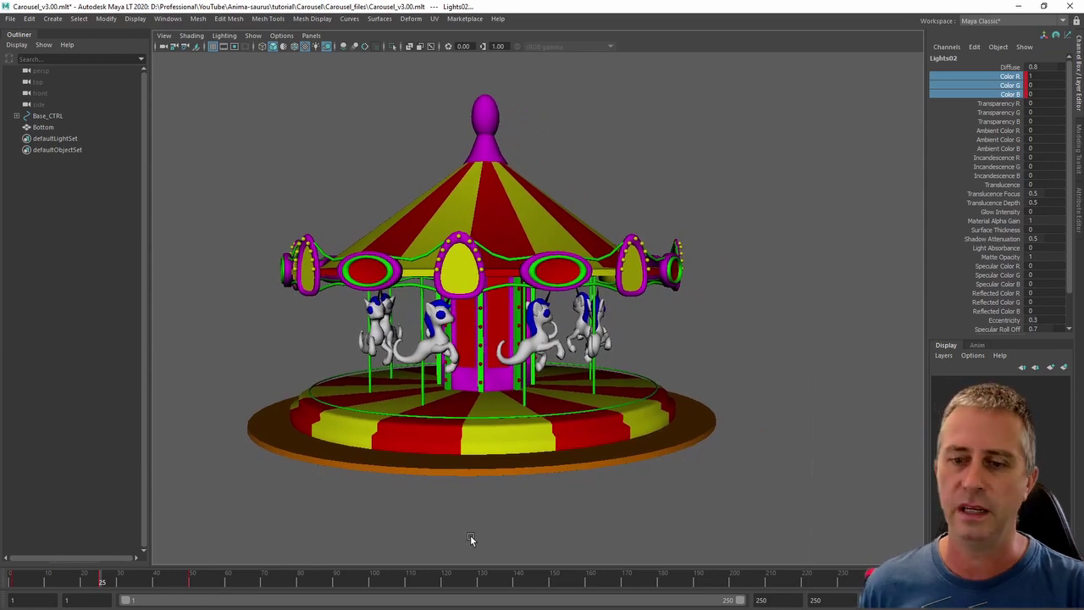
{"action": "left_click", "coordinate": [813, 426]}
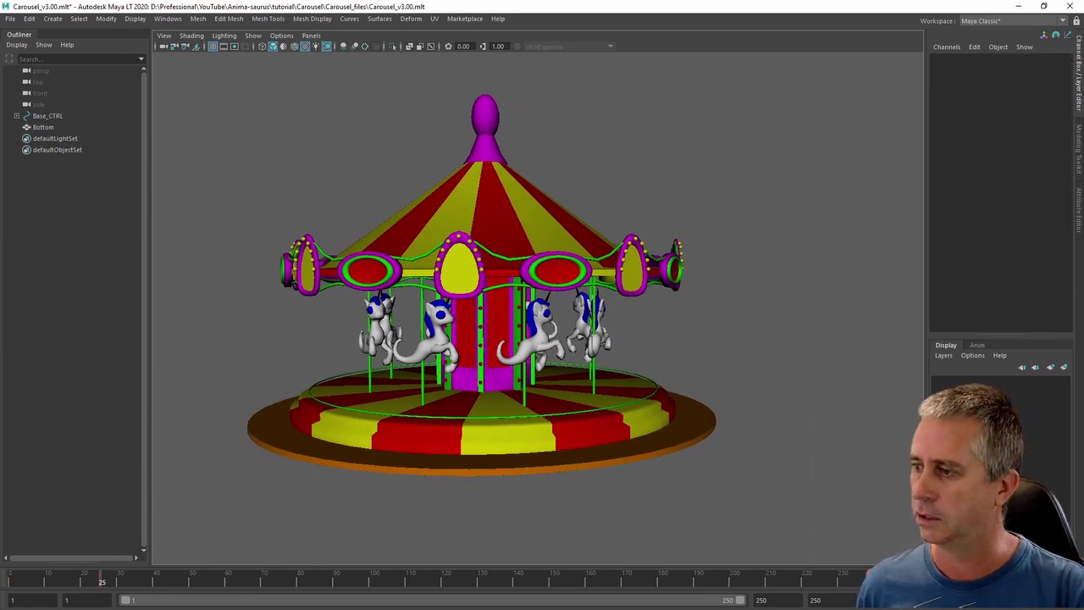